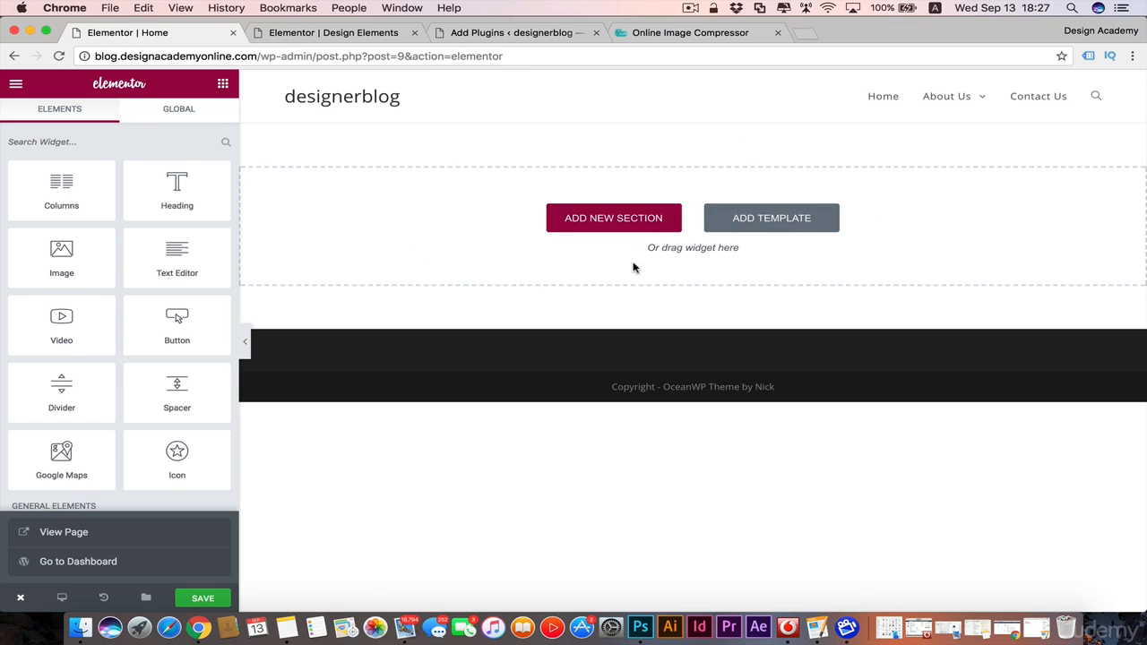
# Step: Add a new single-column section to the page and stretch it to the full page width
pyautogui.click(623, 222)
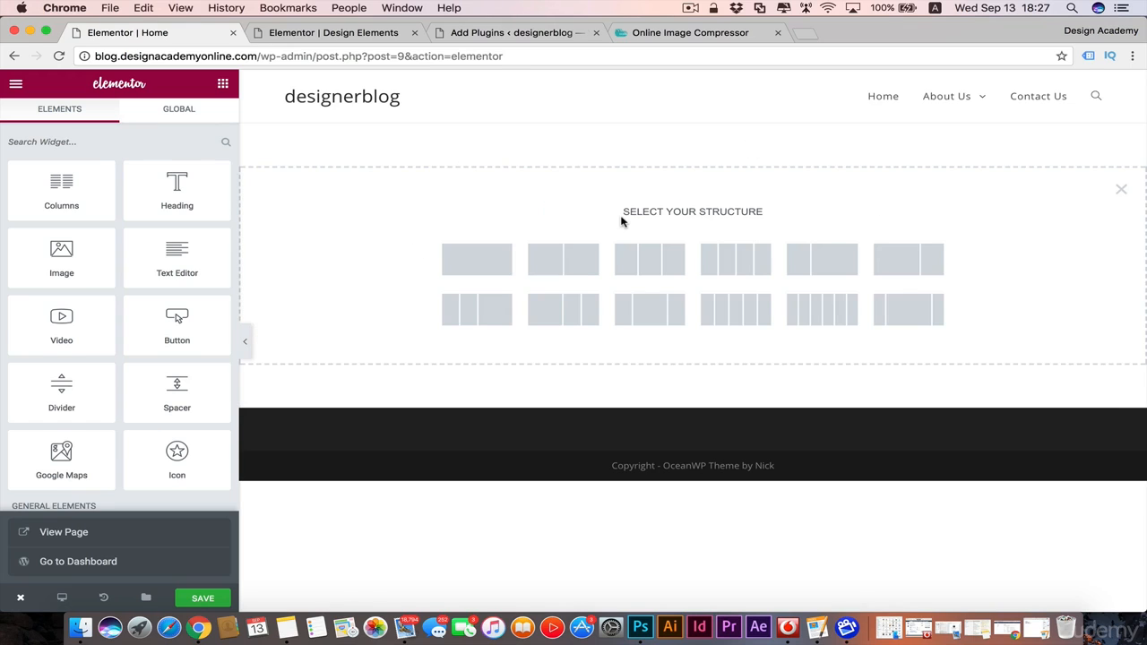
pyautogui.click(478, 259)
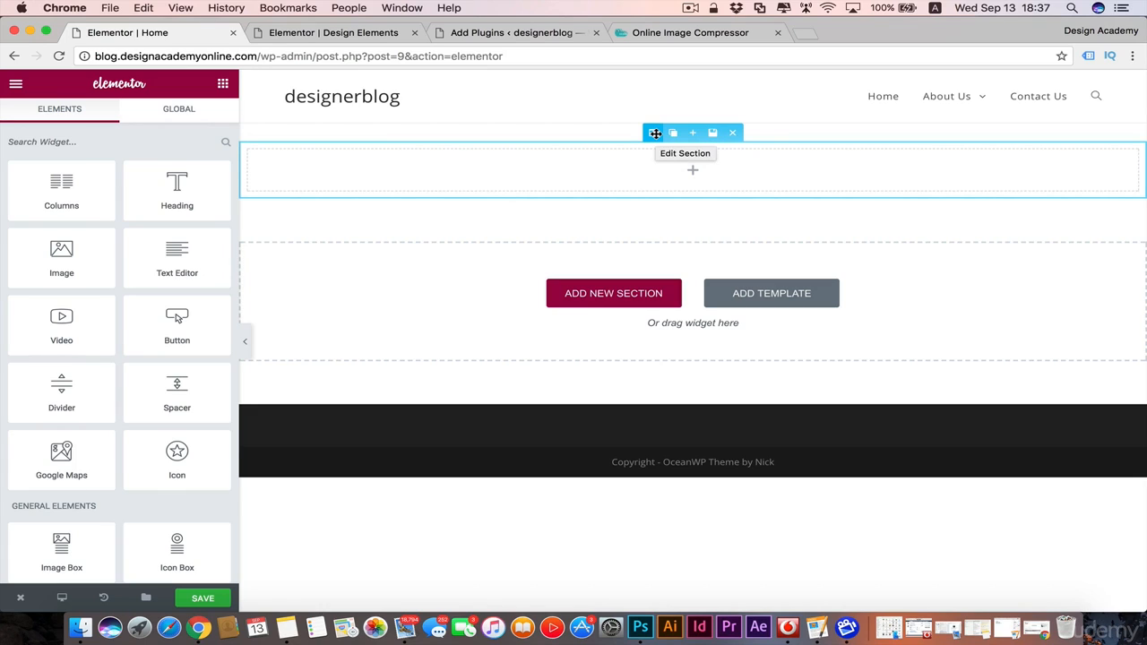
pyautogui.click(655, 132)
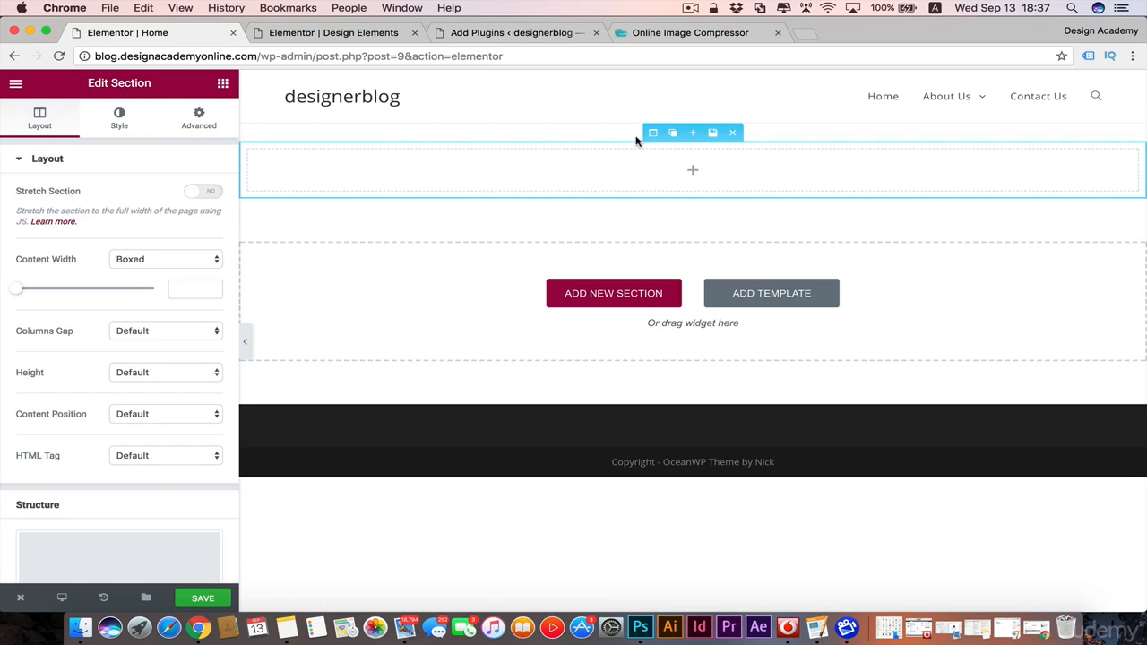
pyautogui.click(197, 191)
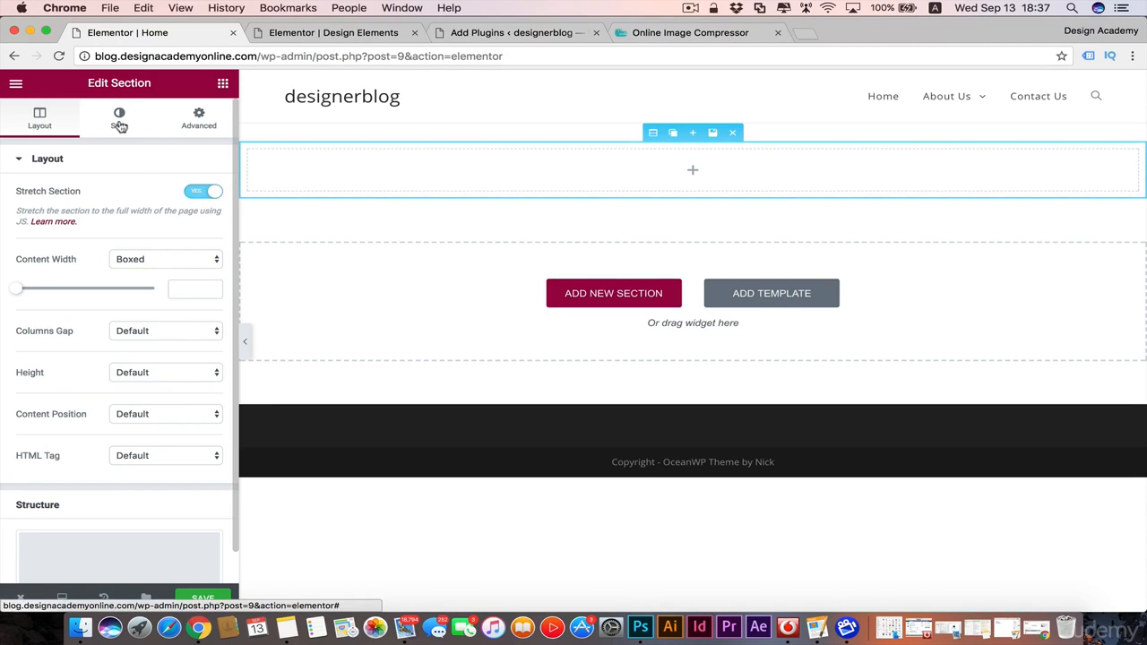
# Step: Set the section's background type to Classic and open the background image chooser
pyautogui.click(119, 122)
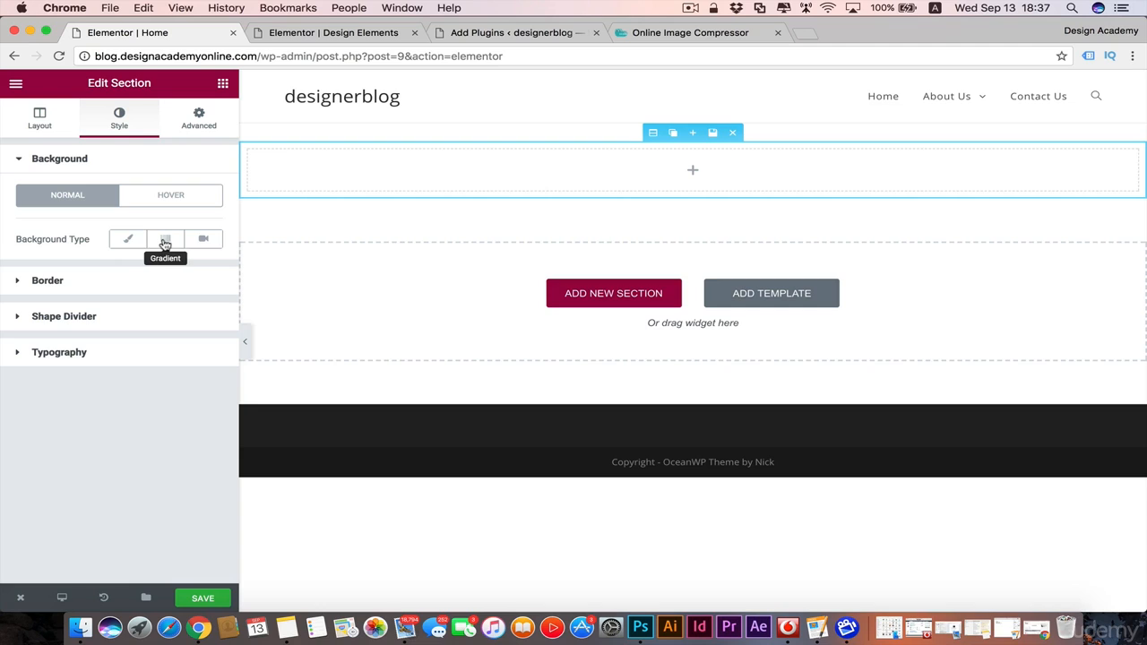
pyautogui.click(125, 240)
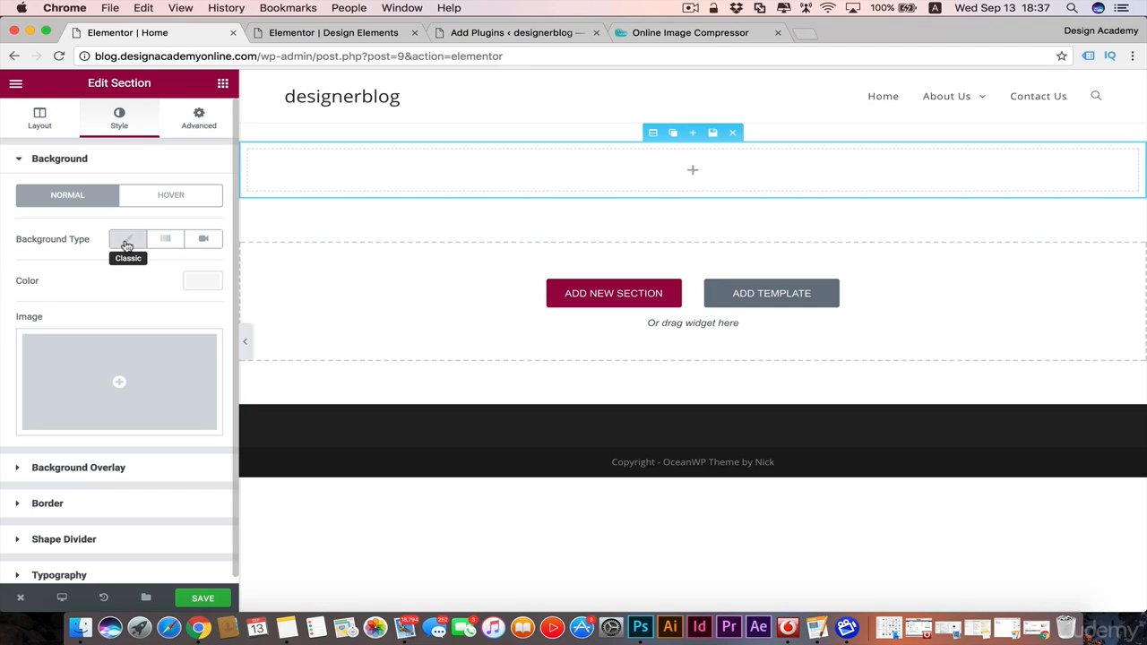
pyautogui.scroll(-1, 87, 292)
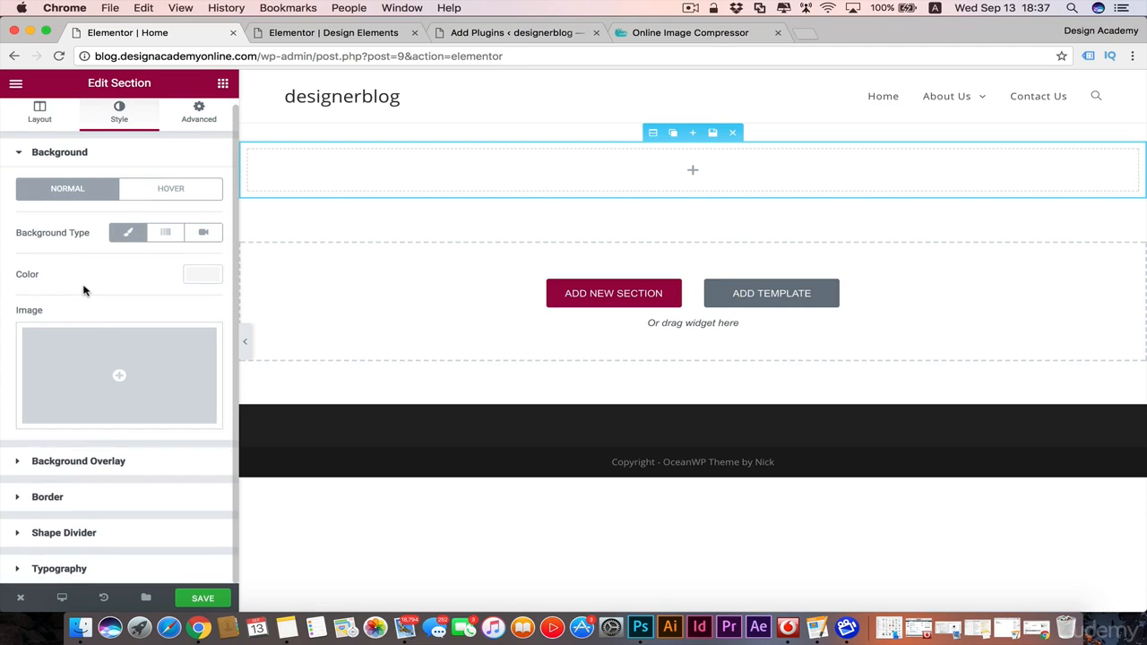
pyautogui.click(121, 378)
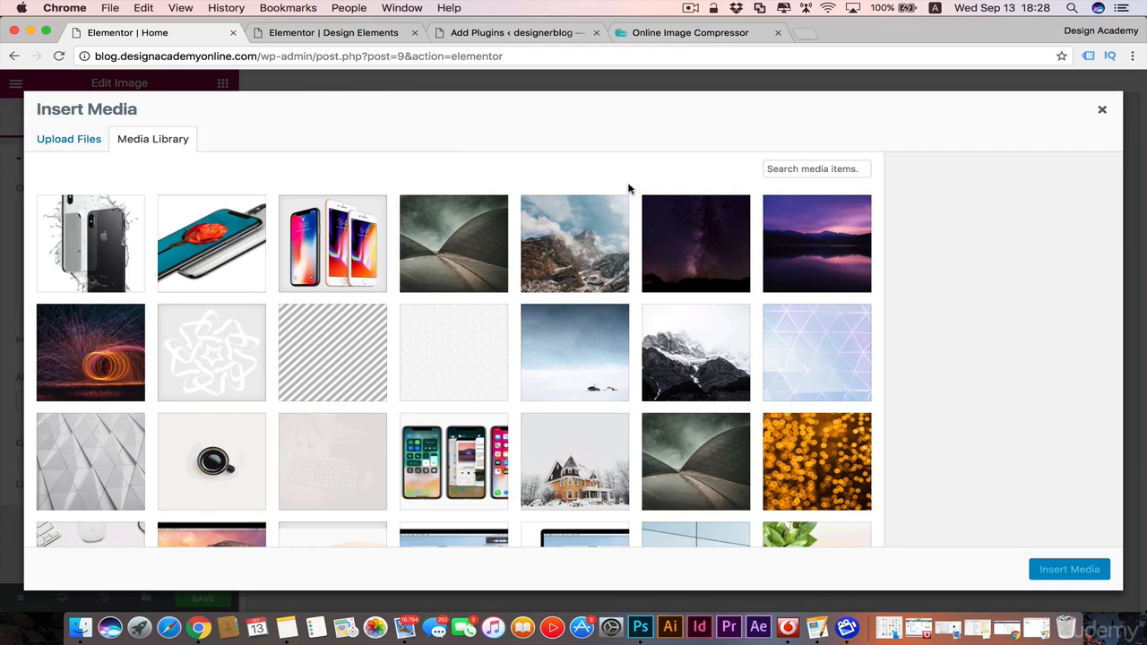
pyautogui.click(471, 252)
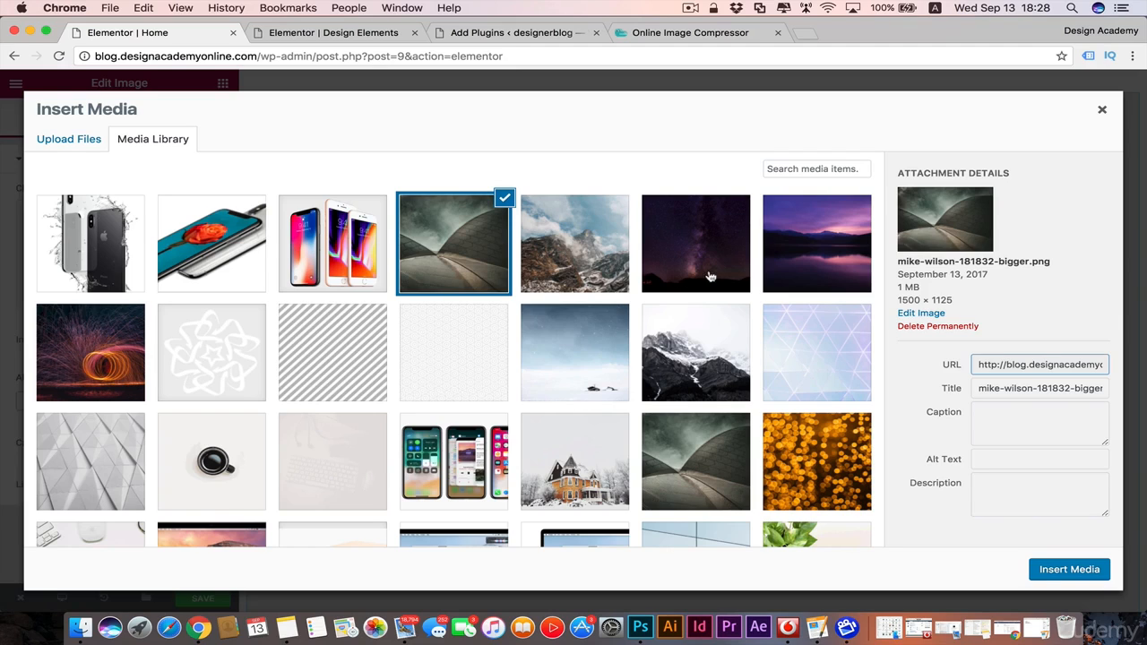
pyautogui.click(70, 141)
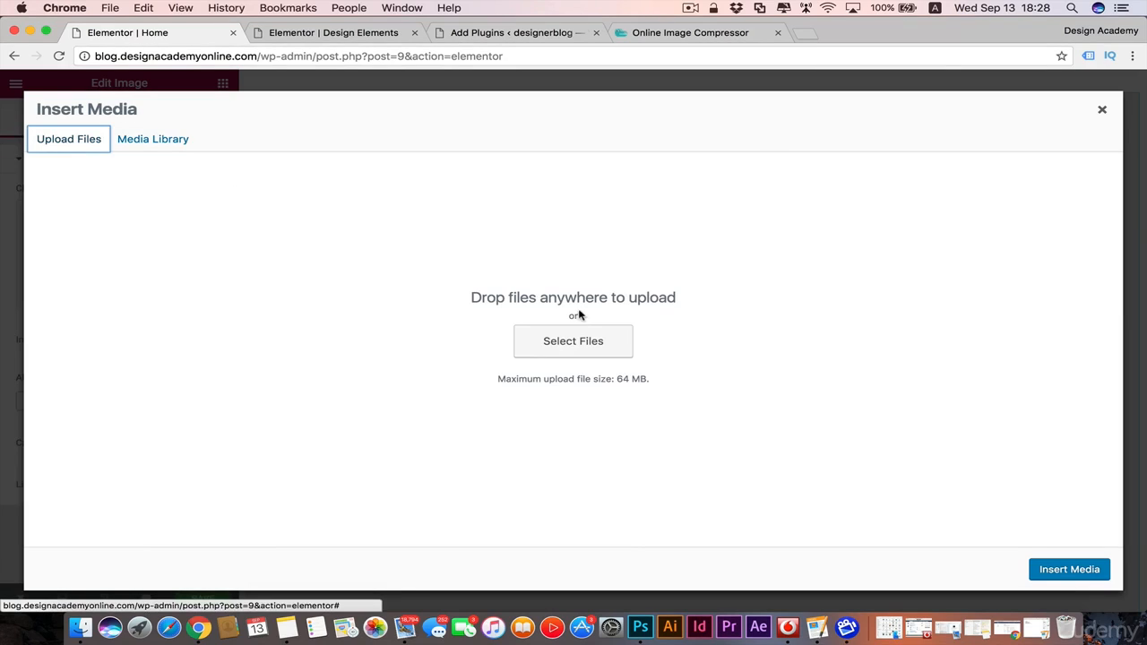
pyautogui.click(578, 348)
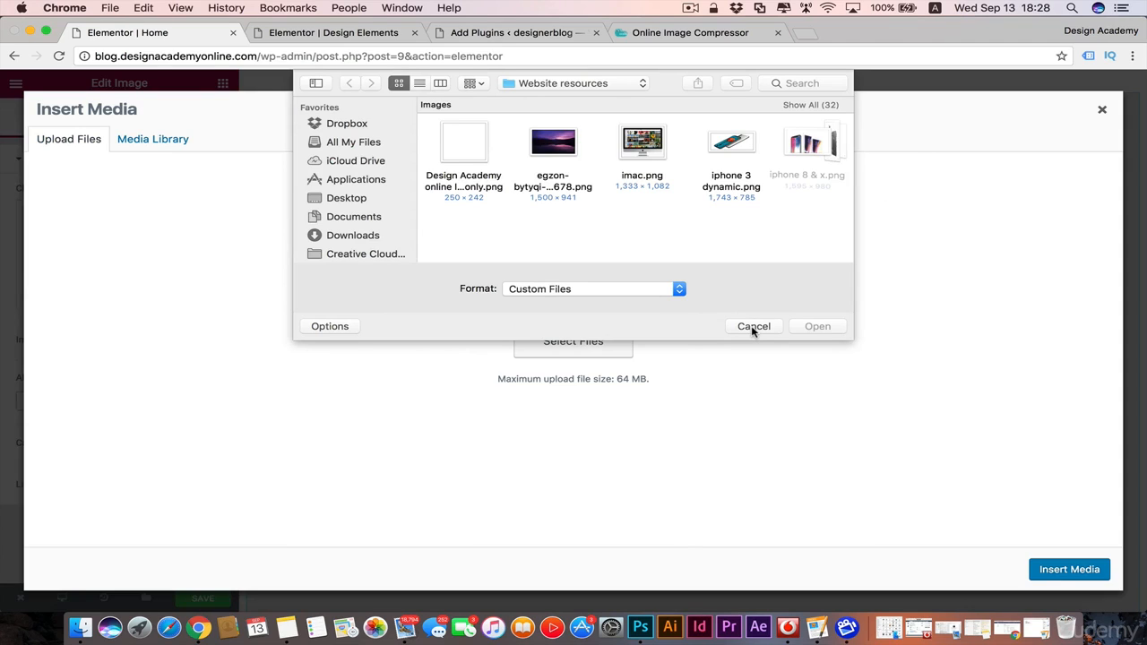
pyautogui.click(658, 136)
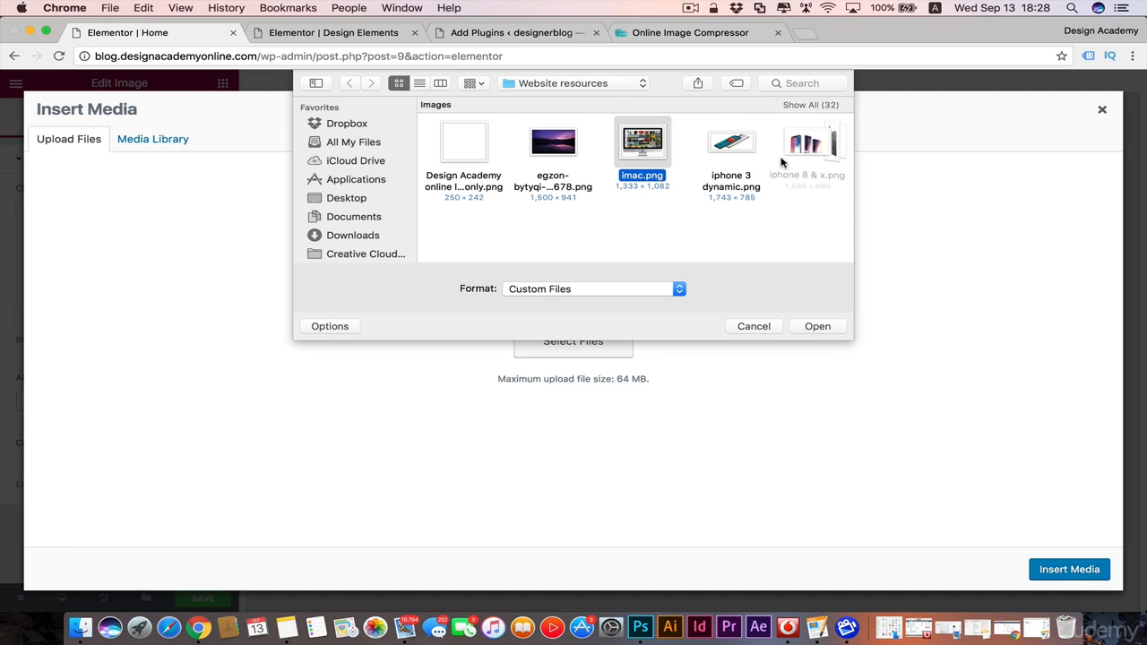
pyautogui.click(749, 330)
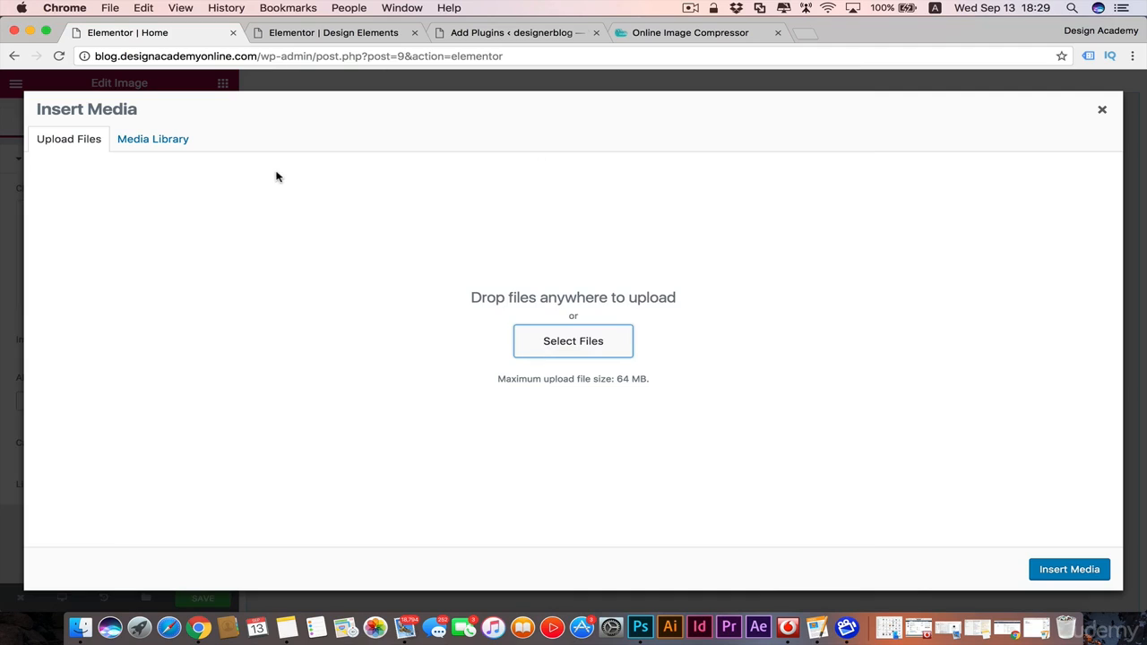
pyautogui.click(148, 140)
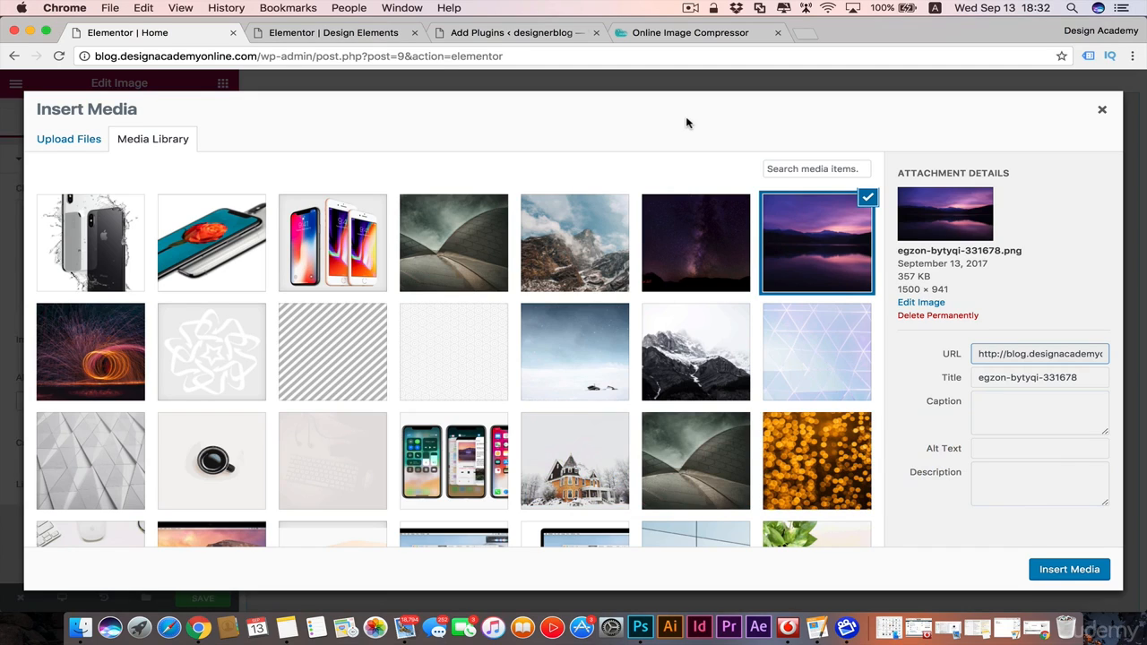
# Step: Review the Optimizilla image compressor and the WordPress plugin search results for wp smush, and return to the Elementor page
pyautogui.click(688, 33)
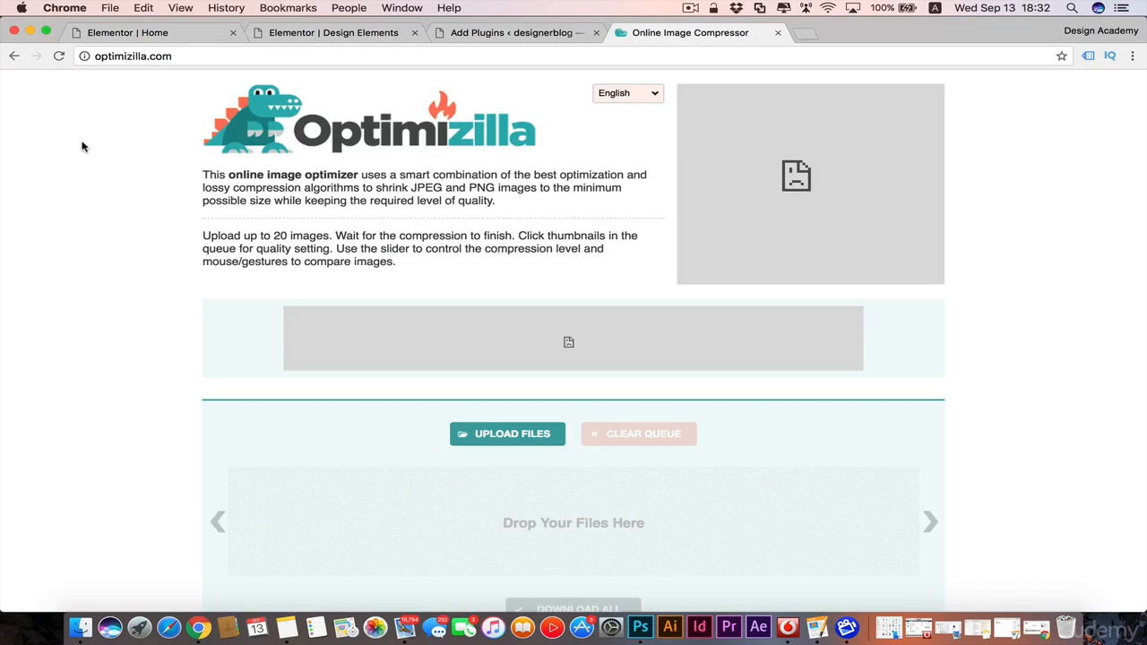
pyautogui.scroll(-1, 81, 146)
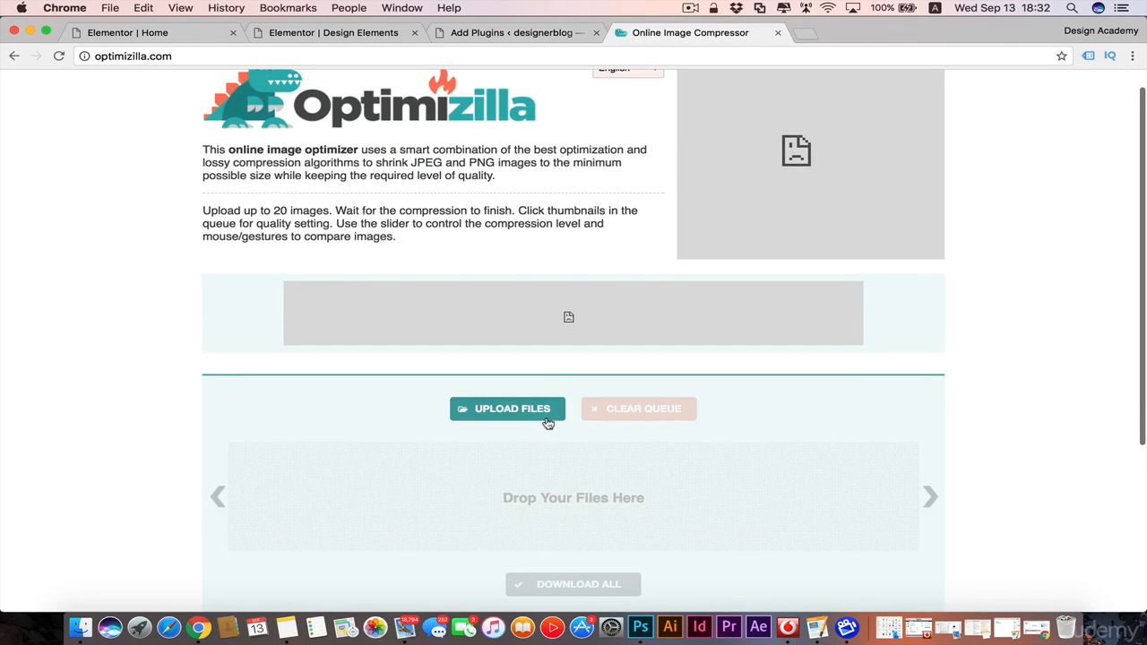
pyautogui.scroll(-6, 152, 365)
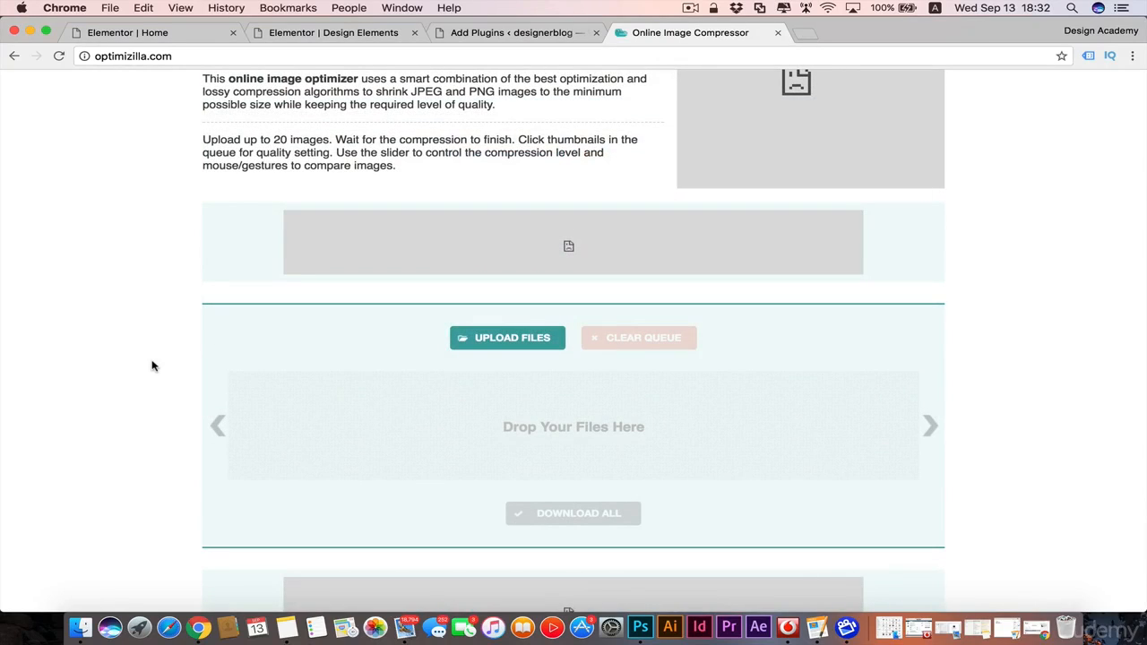
pyautogui.click(552, 32)
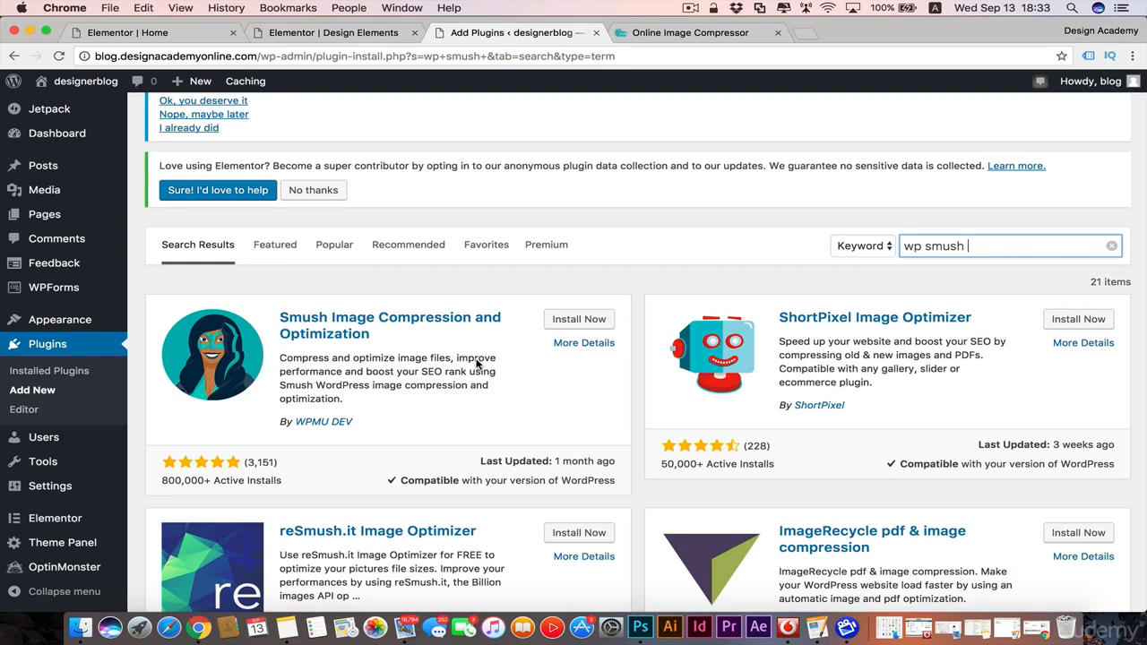
pyautogui.click(169, 36)
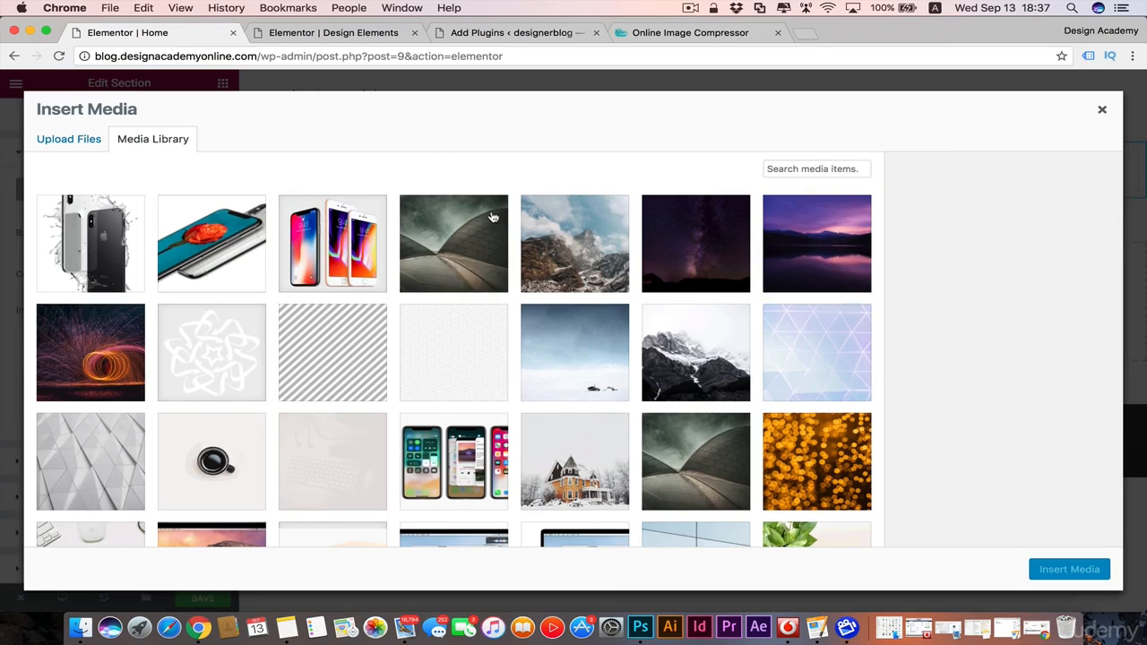
# Step: Insert the dark green curved-roof building image (1500 × 1125) from the media library as the section's background
pyautogui.click(492, 218)
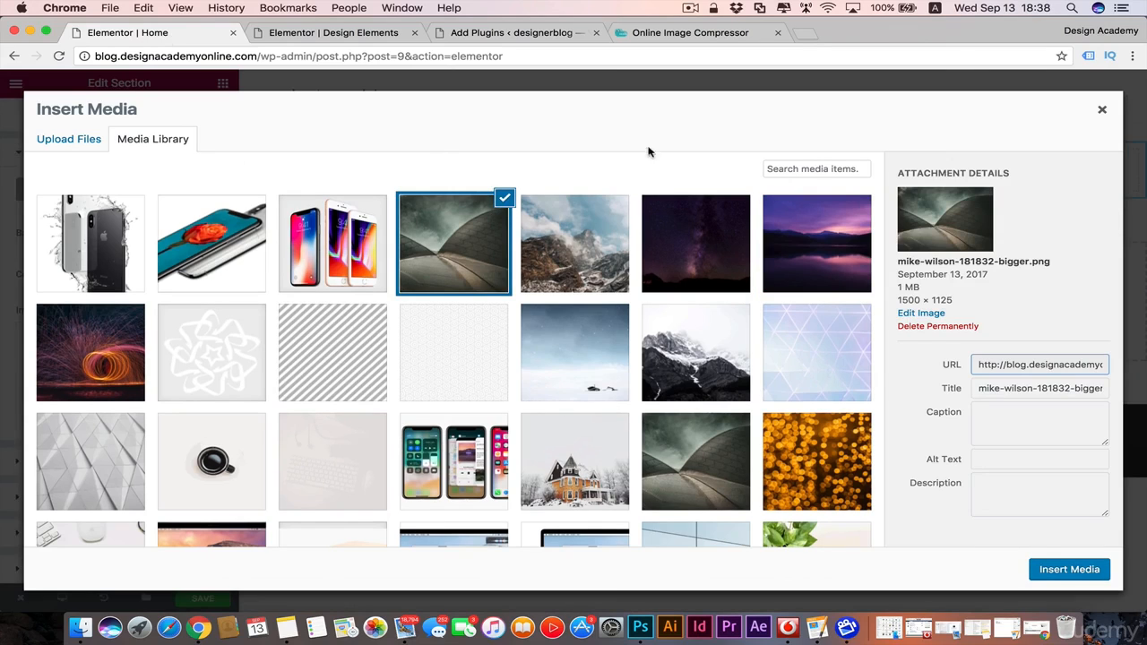
pyautogui.click(1069, 569)
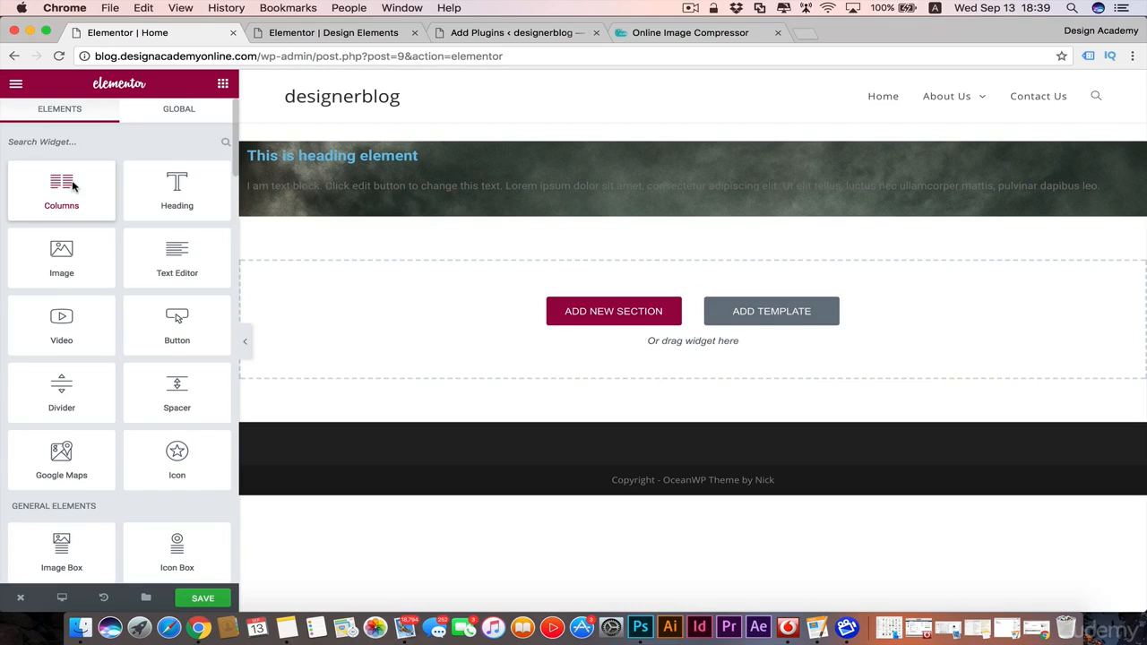
# Step: Add a two-column inner section below the text block, and try duplicating its first column and deleting the extra one
pyautogui.moveTo(74, 185); pyautogui.dragTo(692, 215)
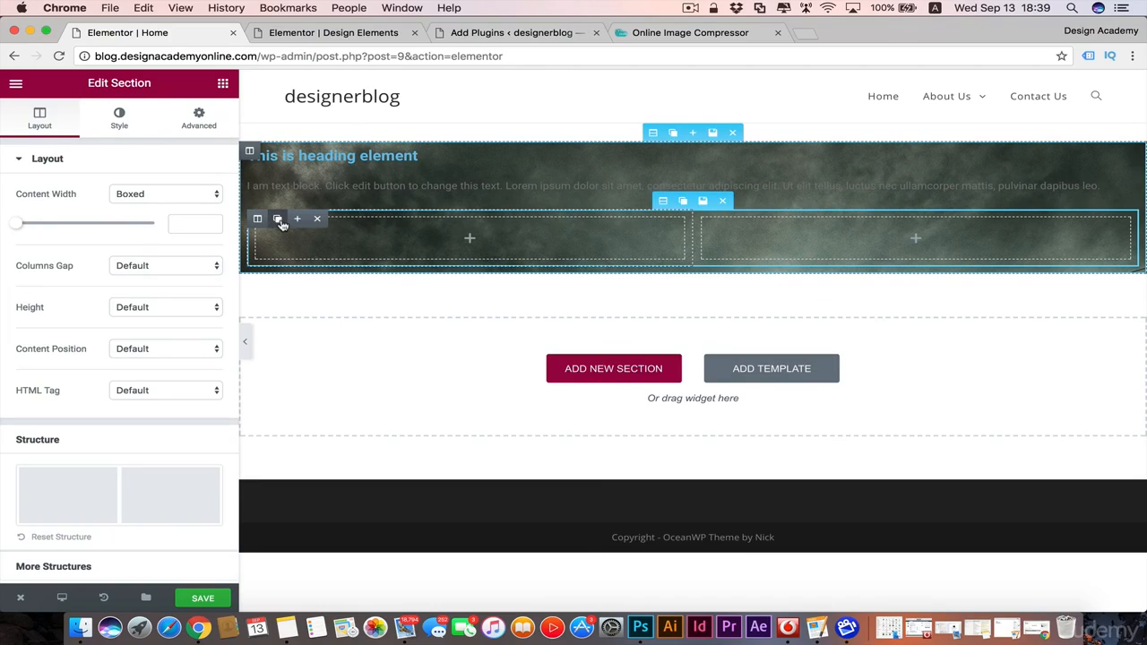
pyautogui.click(279, 220)
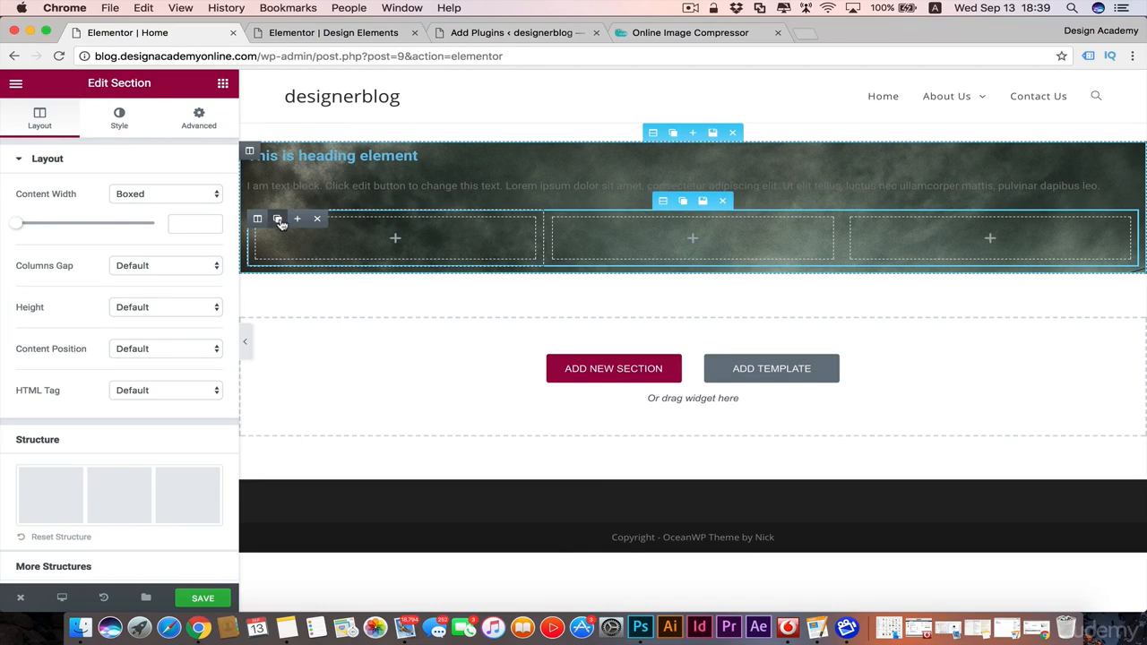
pyautogui.click(614, 218)
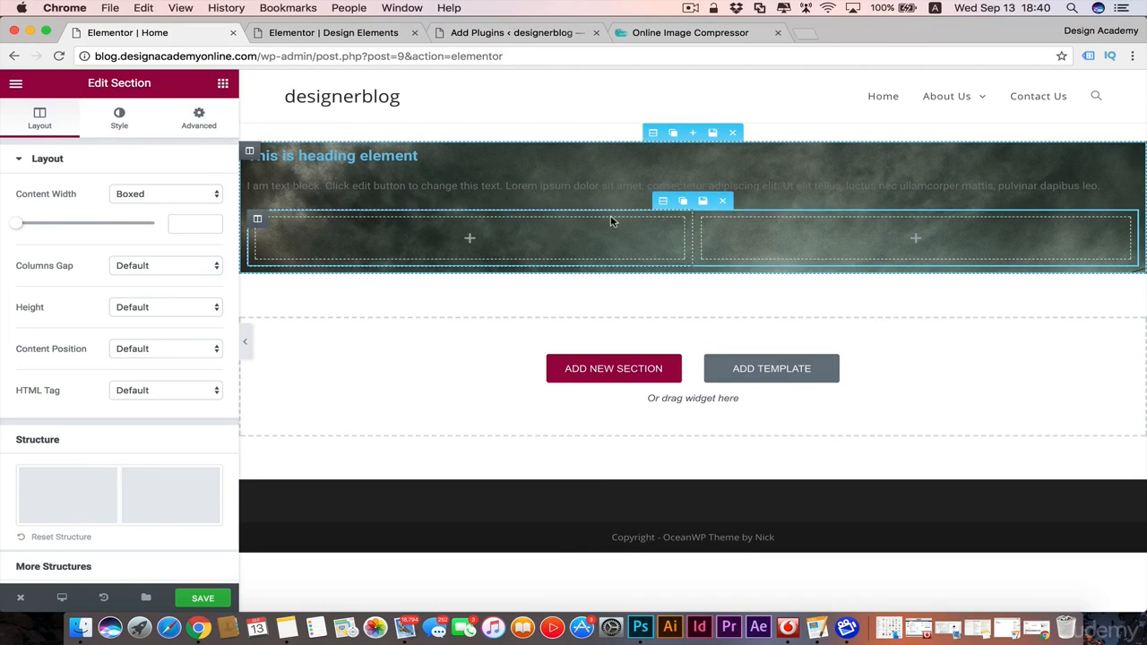
# Step: Place a Button widget in the first inner column and delete the empty second column
pyautogui.click(222, 85)
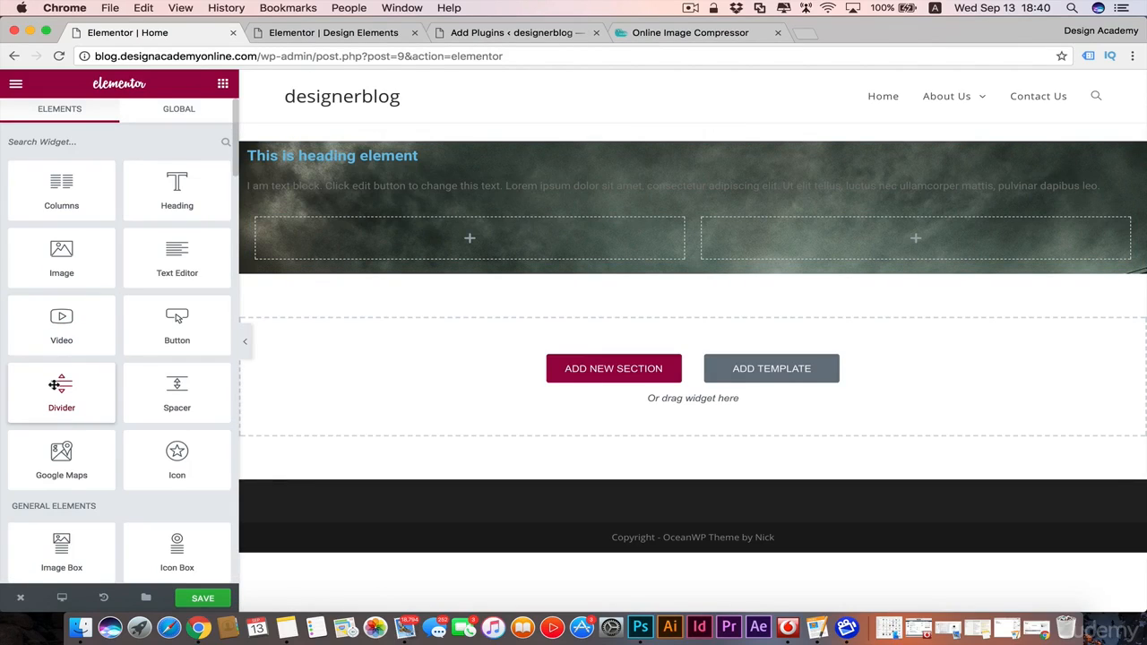
pyautogui.moveTo(177, 321); pyautogui.dragTo(468, 245)
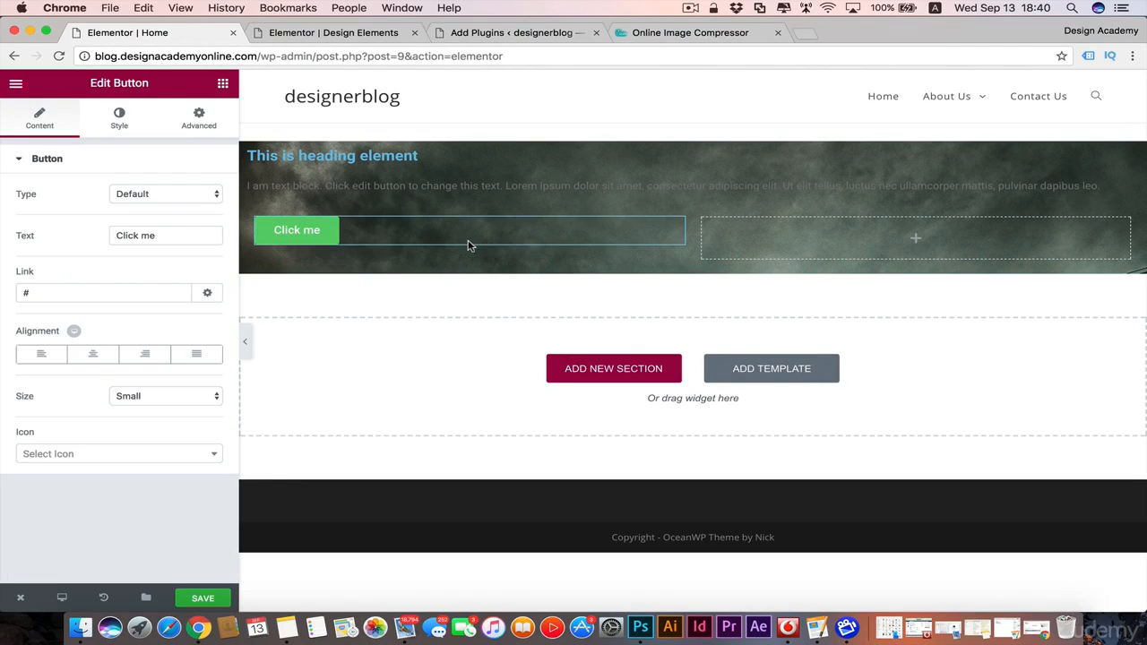
pyautogui.moveTo(701, 221)
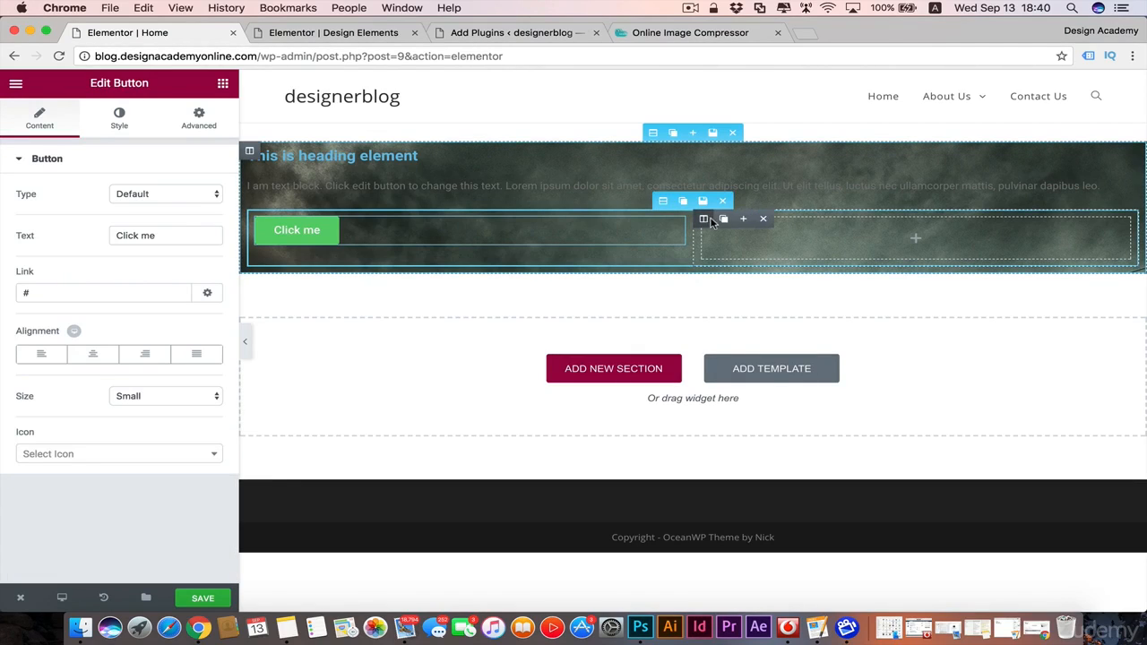
pyautogui.click(761, 221)
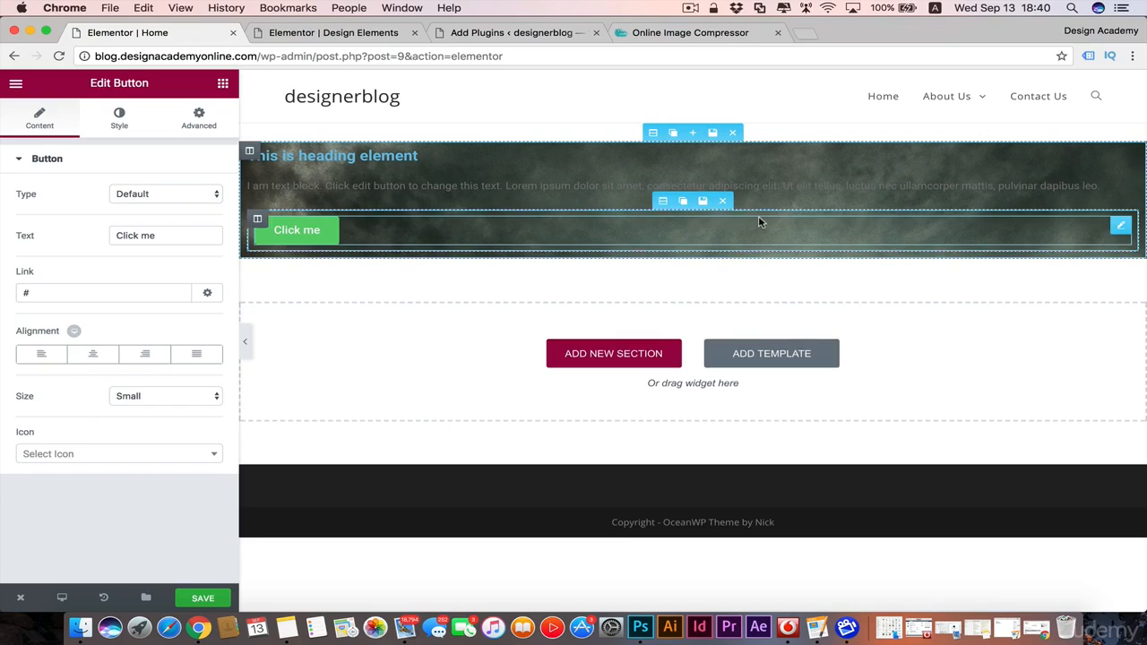
# Step: Duplicate the inner column containing the button three times
pyautogui.click(277, 219)
pyautogui.click(277, 219)
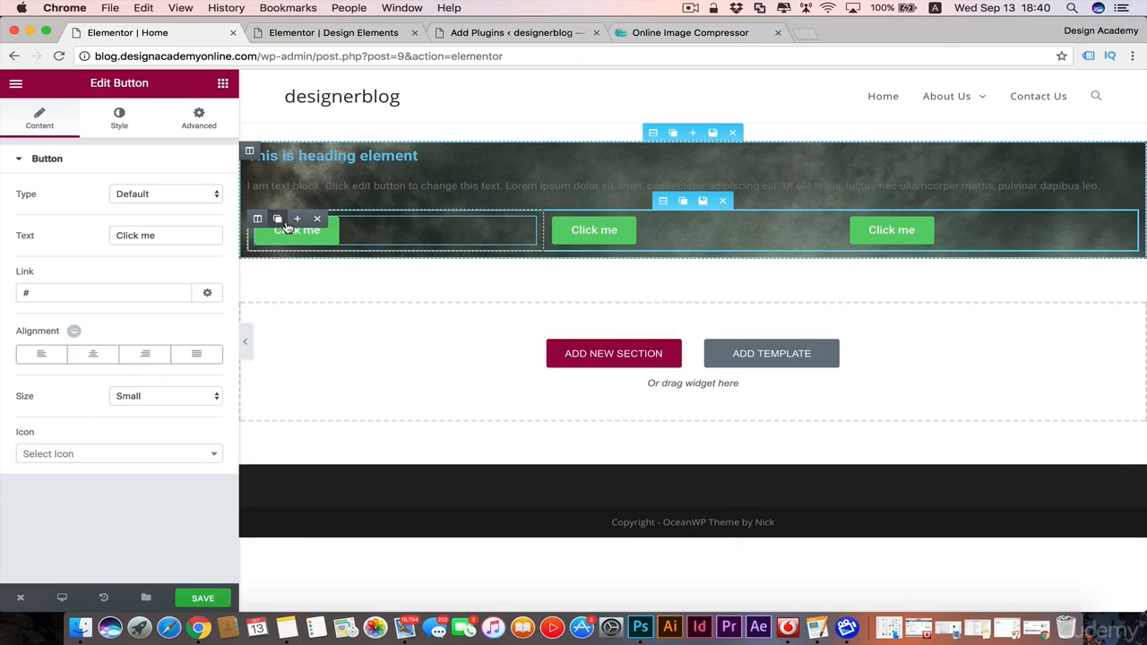
pyautogui.click(277, 219)
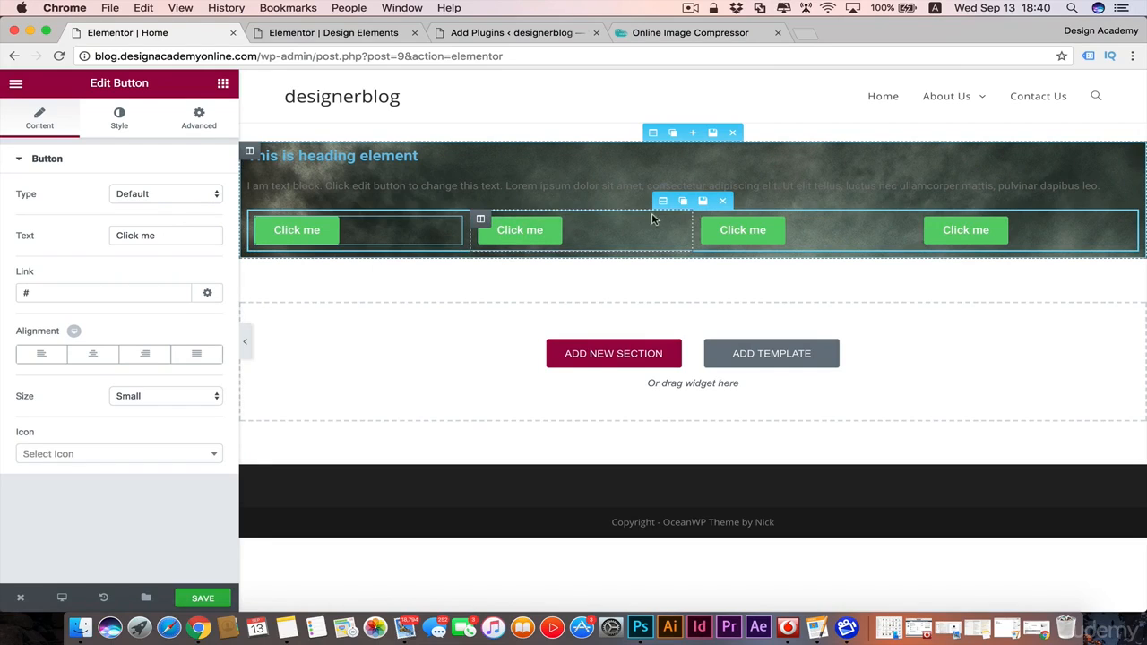
# Step: Delete the three extra button columns, keeping only the first column of the inner section
pyautogui.moveTo(484, 220)
pyautogui.click(542, 220)
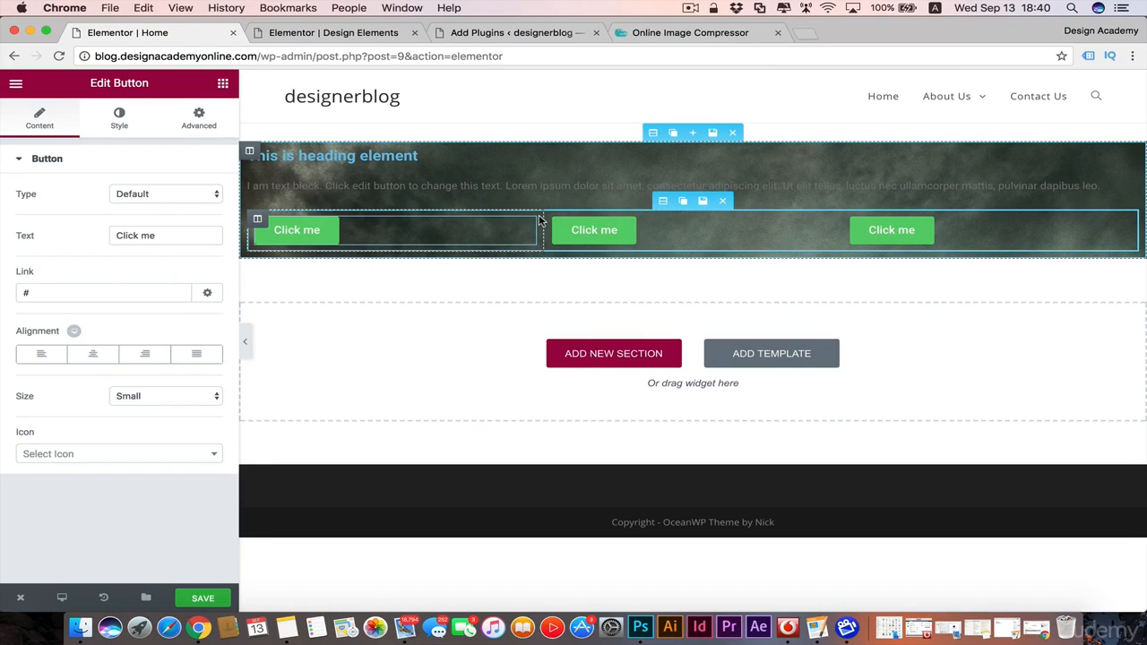
pyautogui.moveTo(556, 220)
pyautogui.click(617, 222)
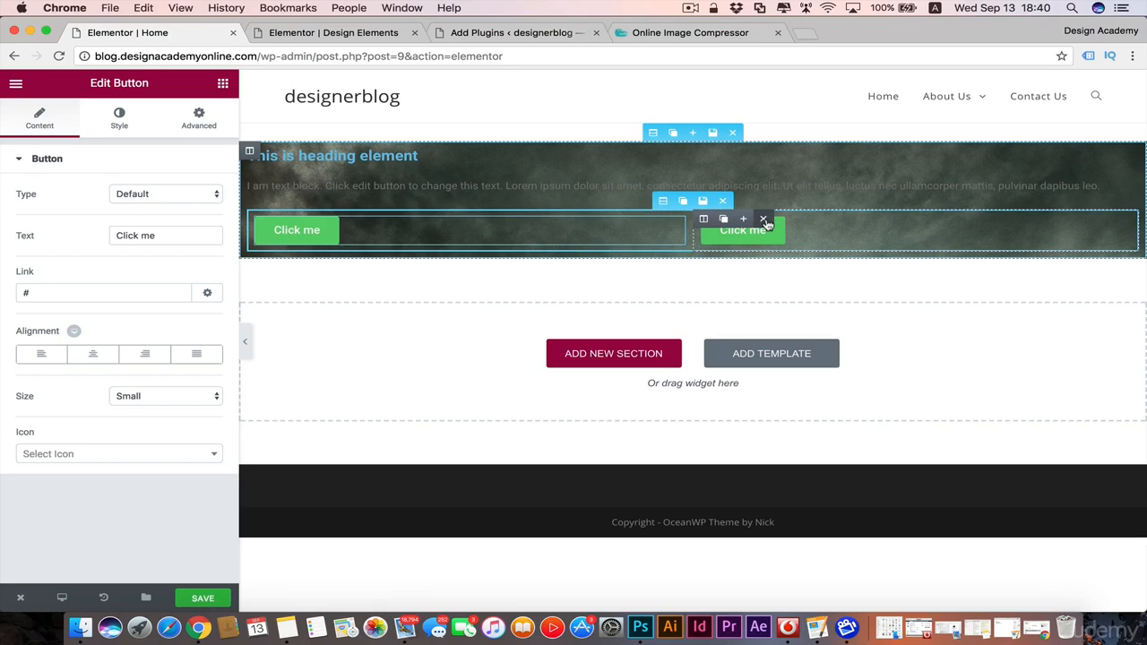
pyautogui.click(766, 220)
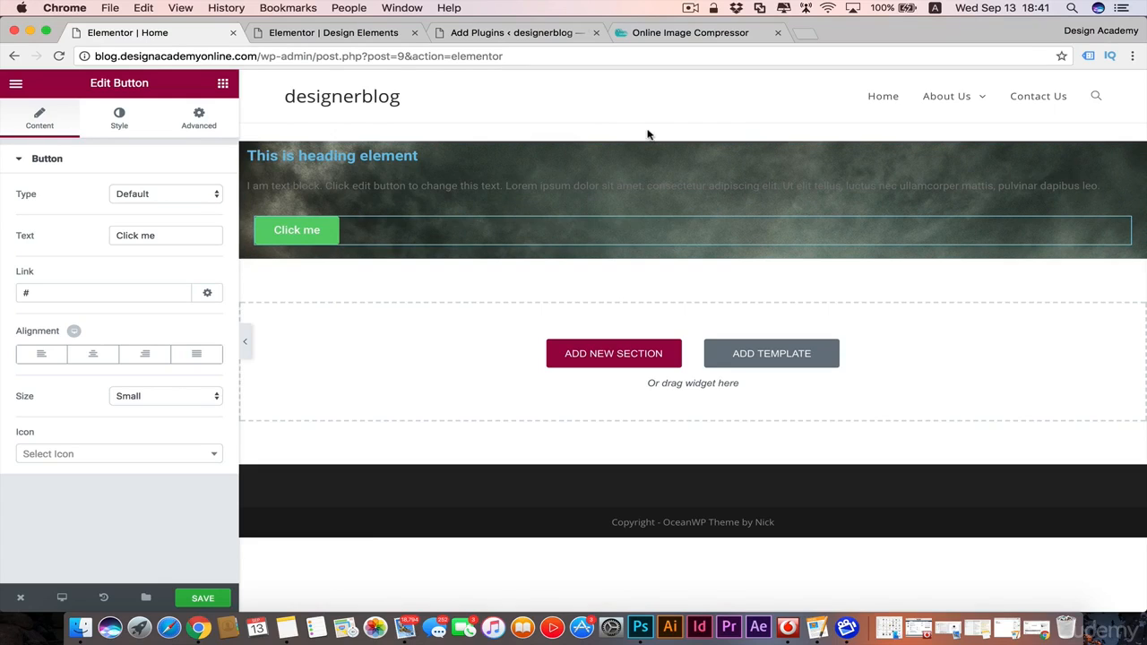
# Step: Set the height of the hero section to Fit To Screen
pyautogui.click(655, 134)
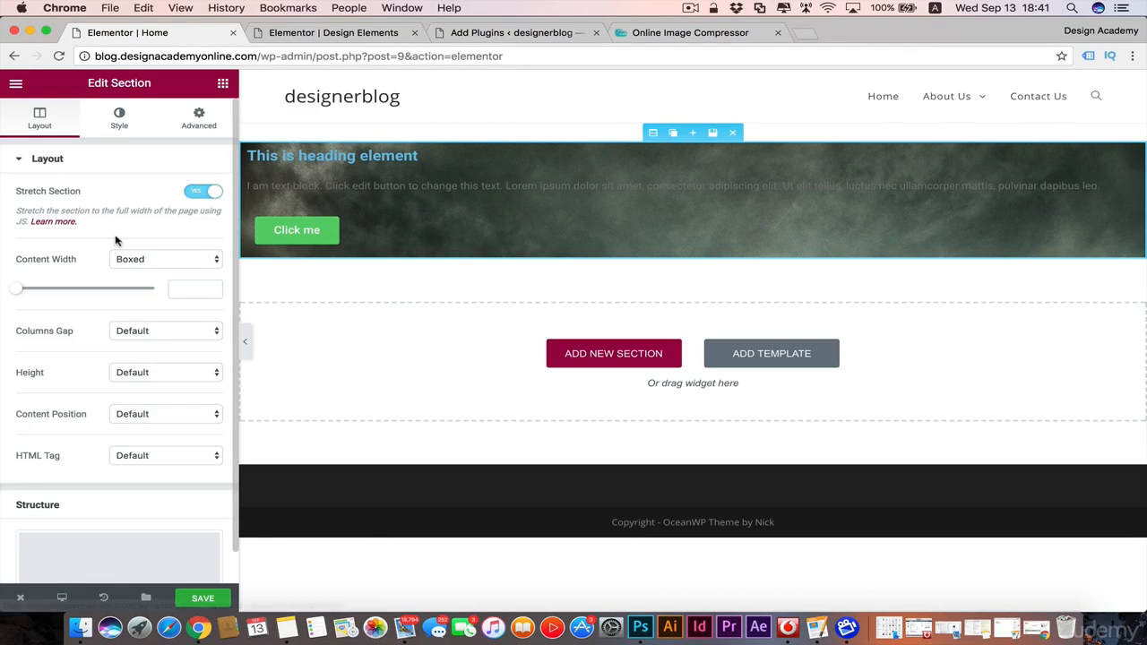
pyautogui.scroll(-1, 93, 279)
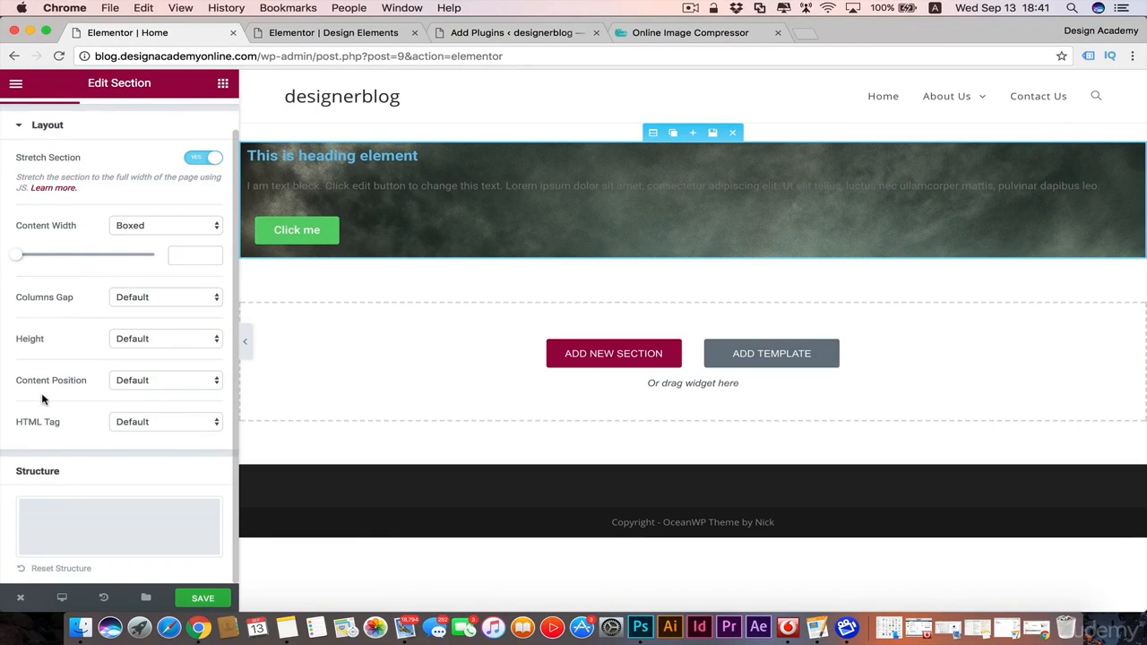
pyautogui.click(213, 340)
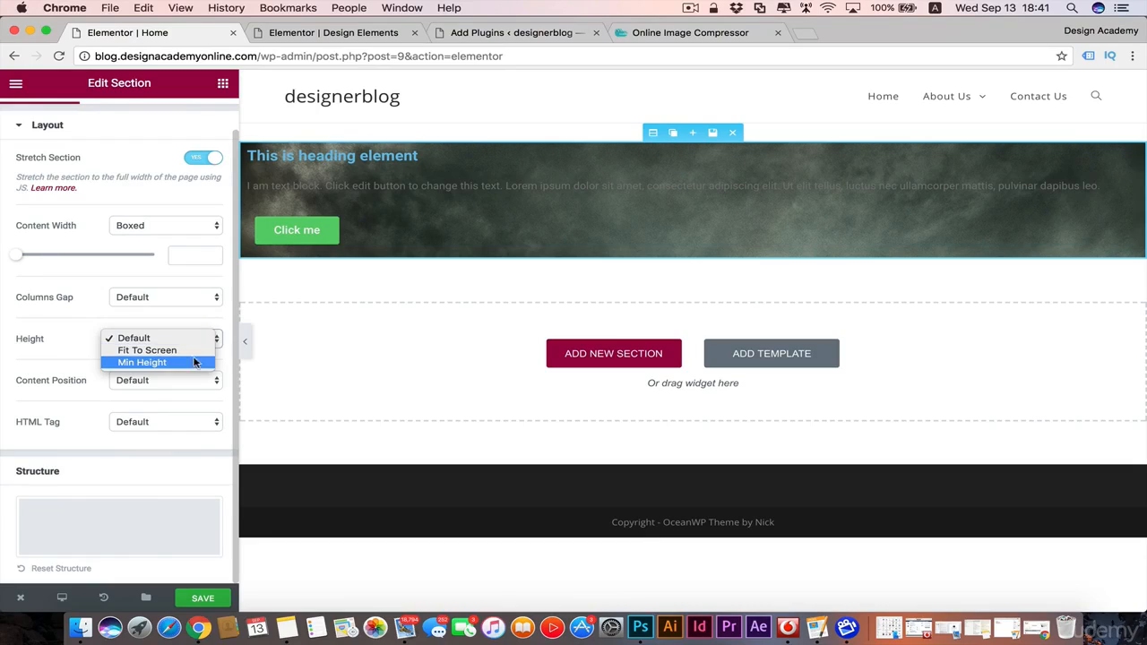
pyautogui.click(195, 355)
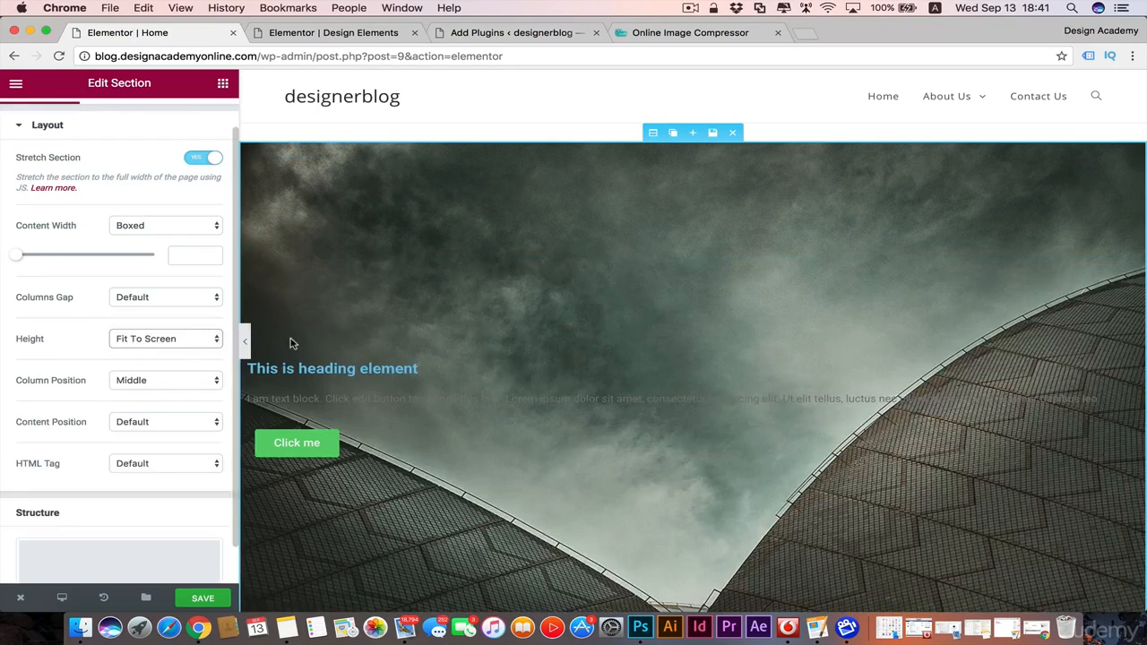
pyautogui.scroll(-5, 570, 336)
pyautogui.scroll(3, 569, 339)
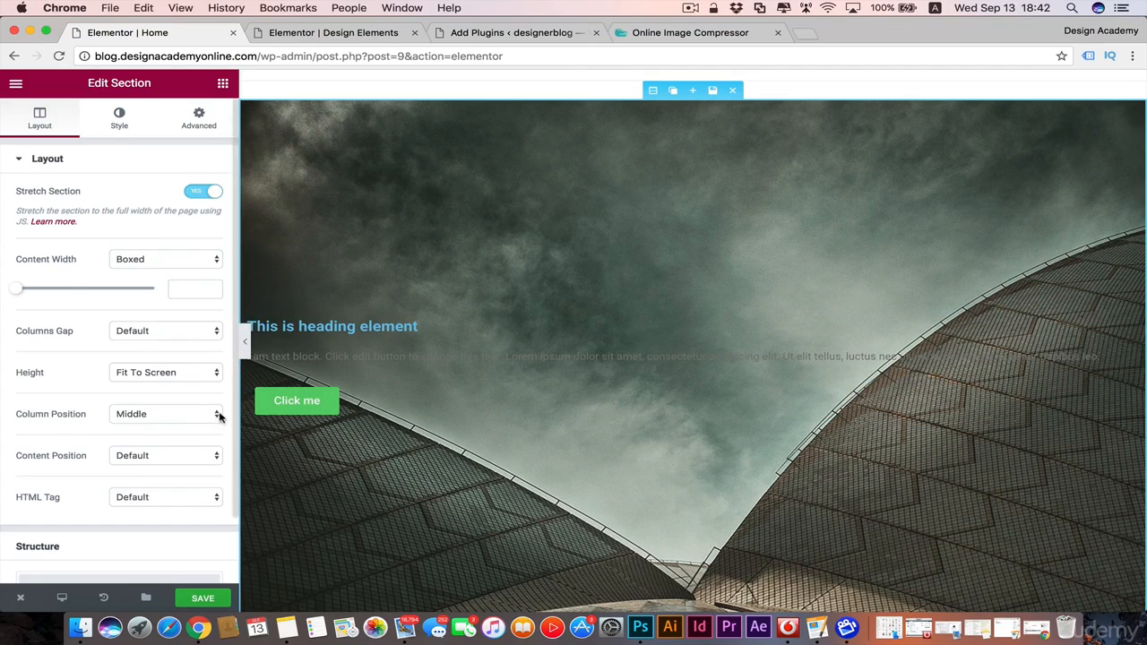
# Step: Change the heading's title to "Cutting Edge Technology" and center-align it
pyautogui.click(376, 327)
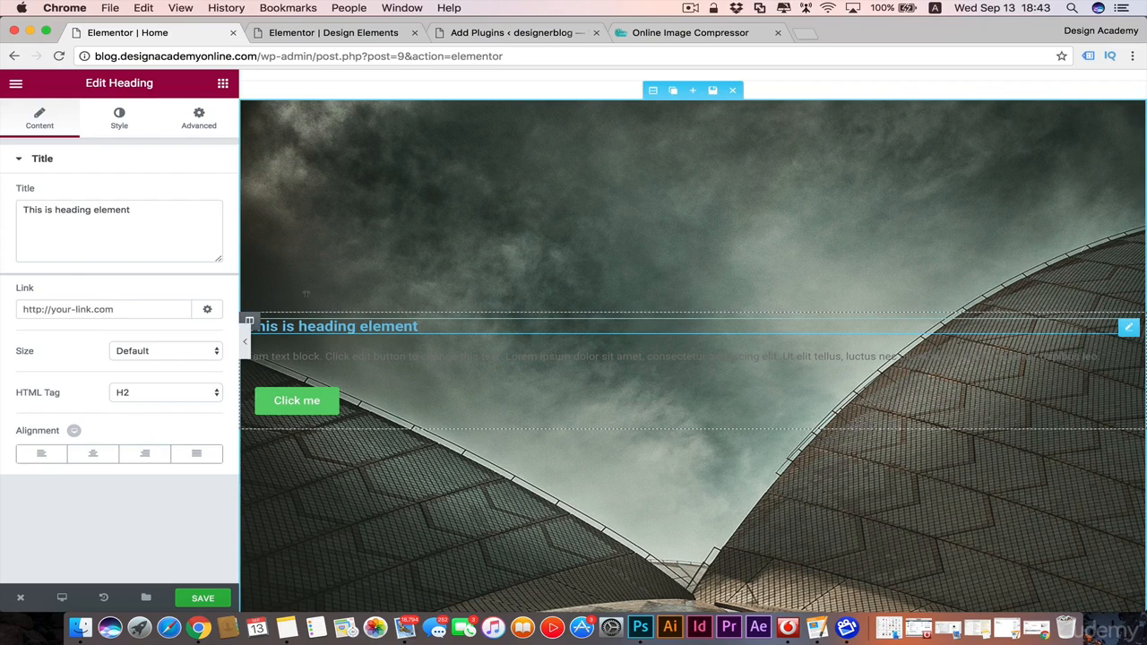
pyautogui.moveTo(133, 208); pyautogui.dragTo(2, 208)
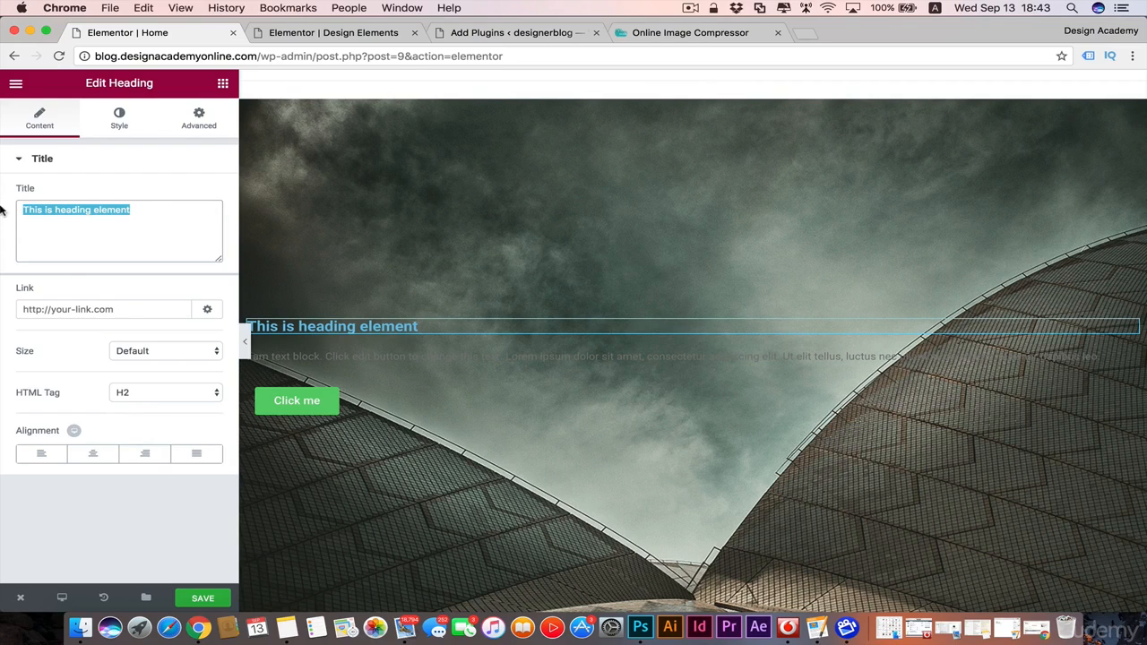
pyautogui.write('Cutting Edge Technology')
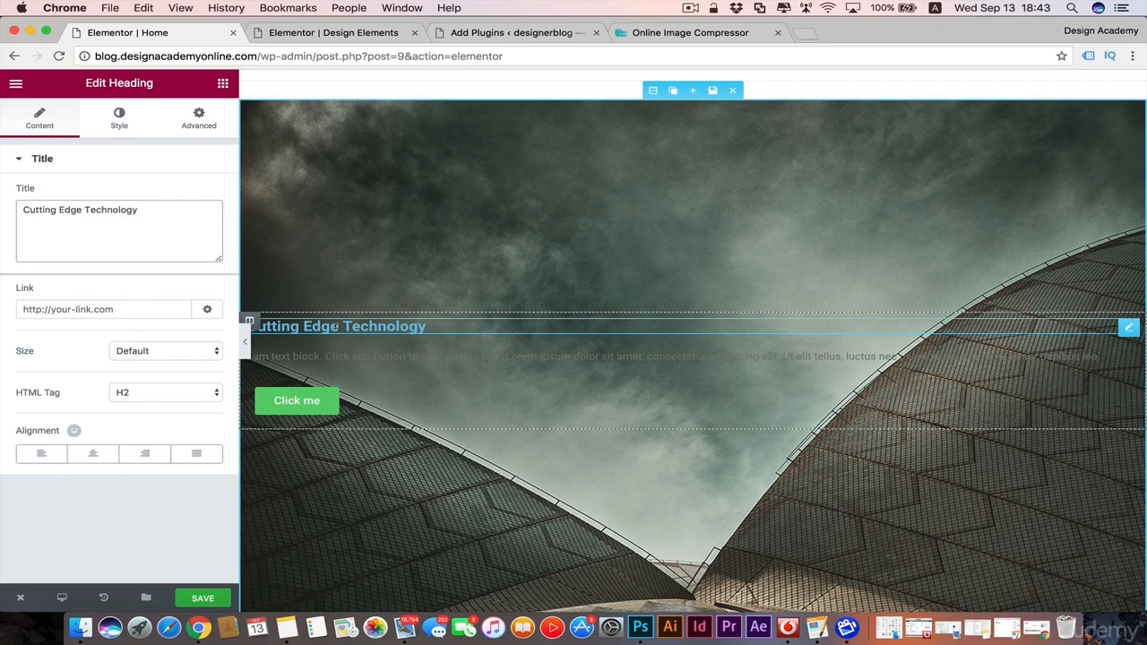
pyautogui.click(118, 306)
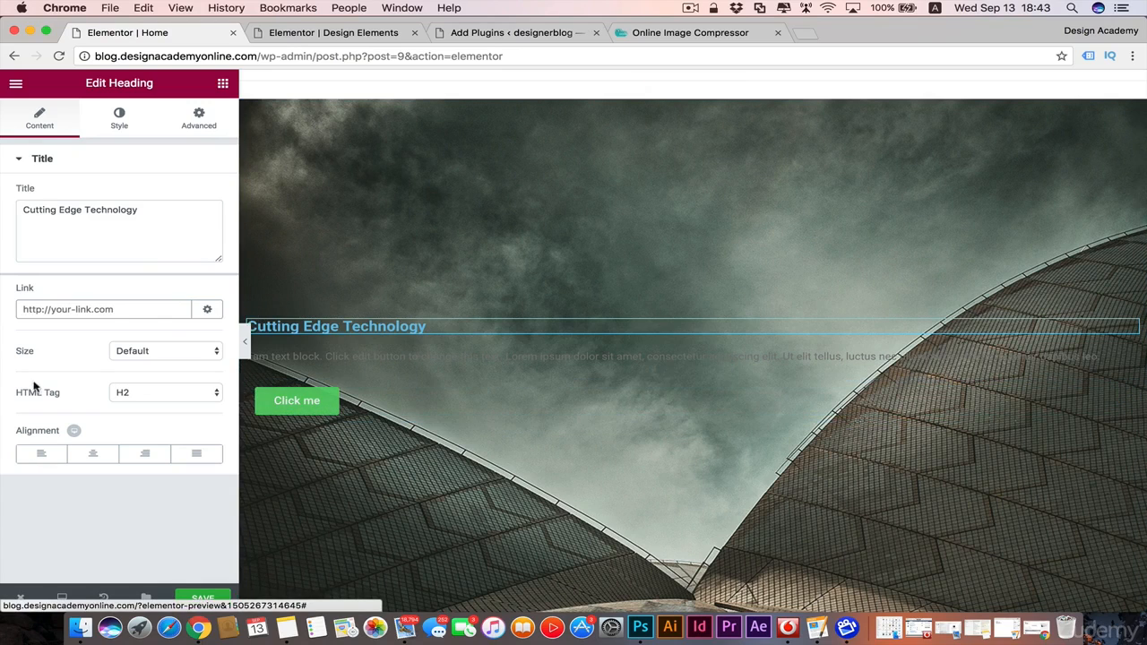
pyautogui.click(217, 351)
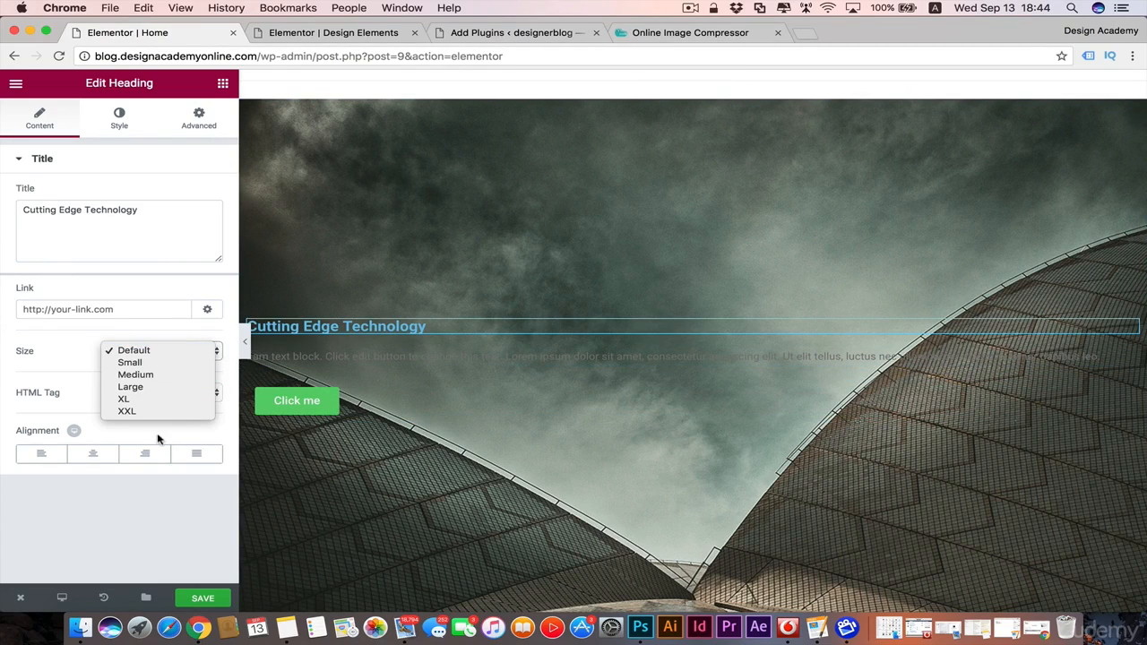
pyautogui.click(60, 366)
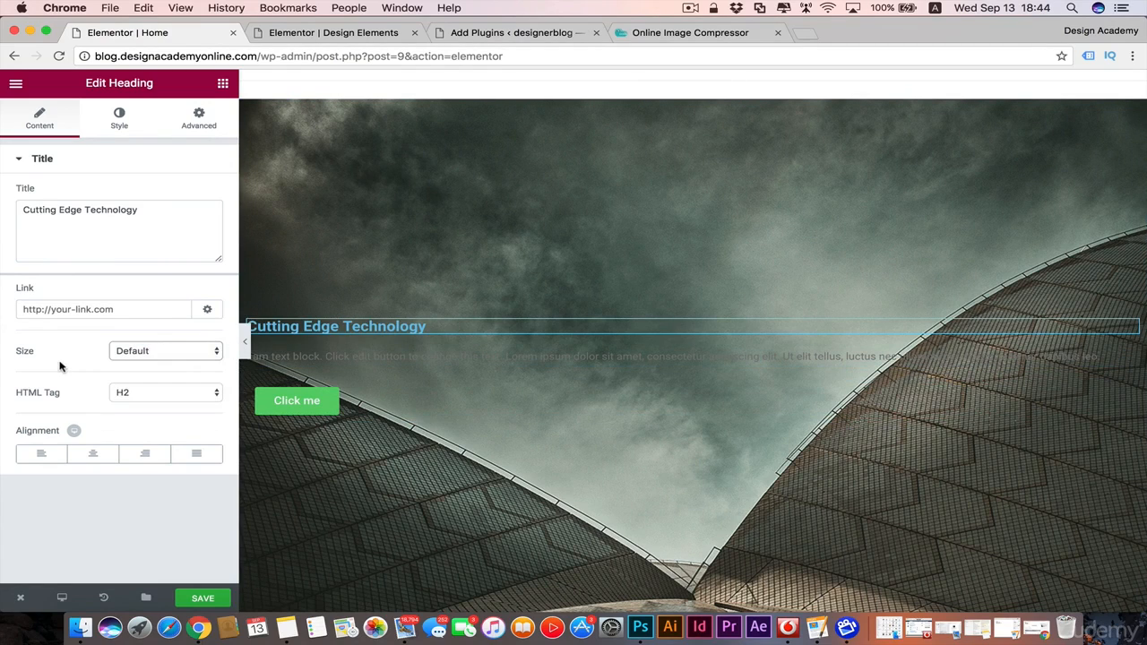
pyautogui.click(96, 455)
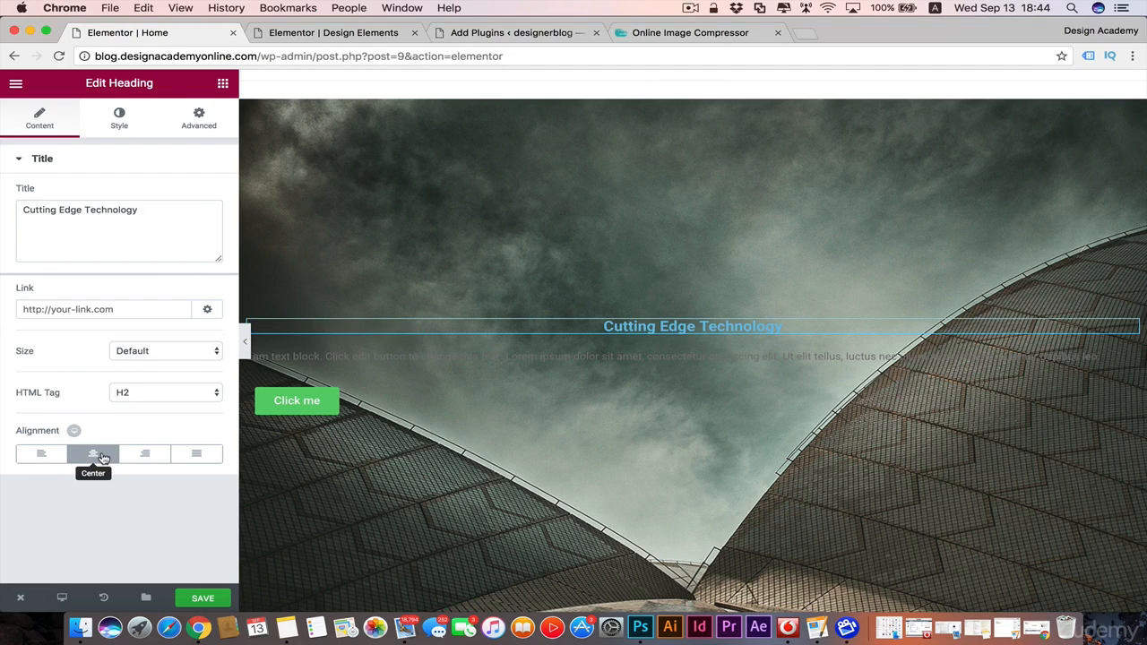
# Step: Set the heading's text color to white (#ffffff)
pyautogui.click(122, 125)
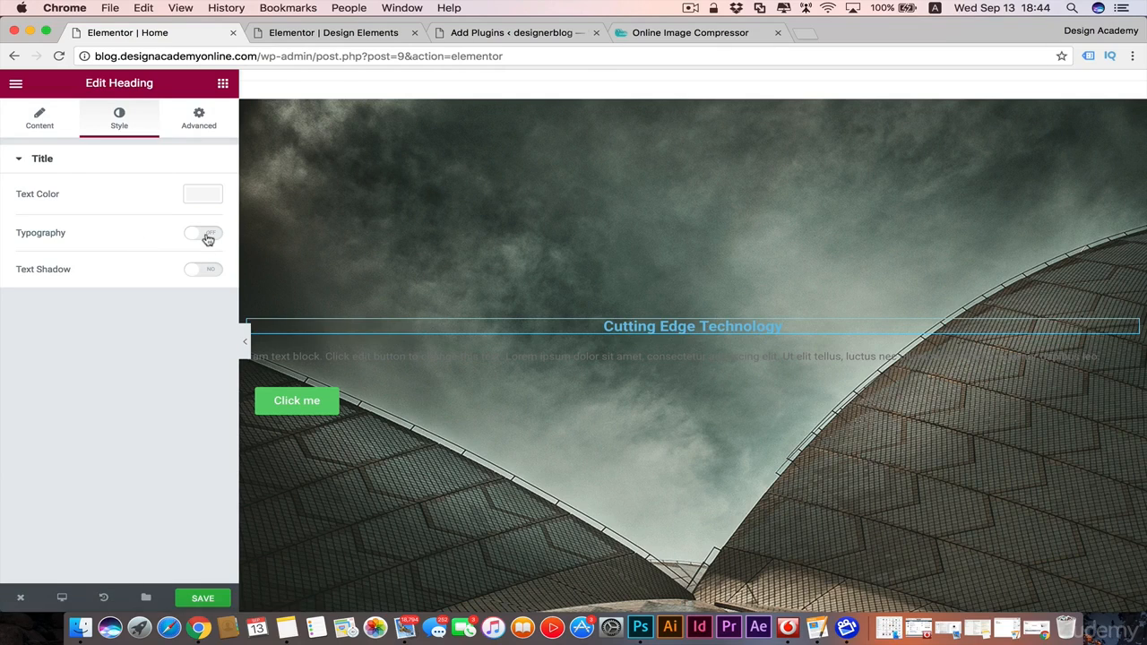
pyautogui.click(207, 197)
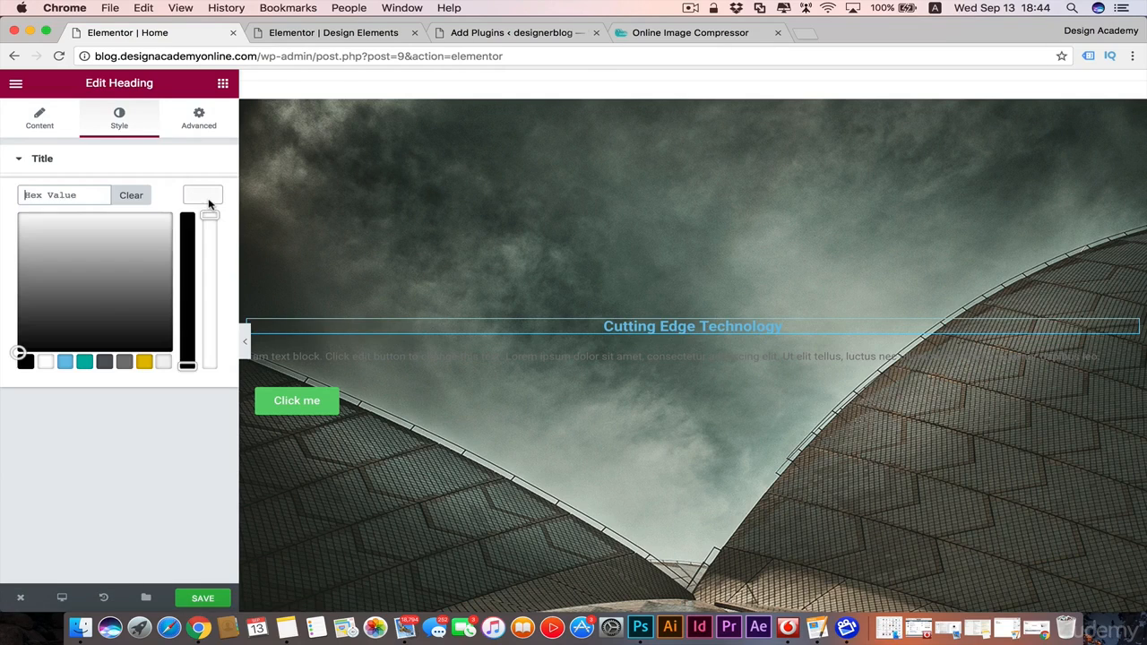
pyautogui.click(45, 361)
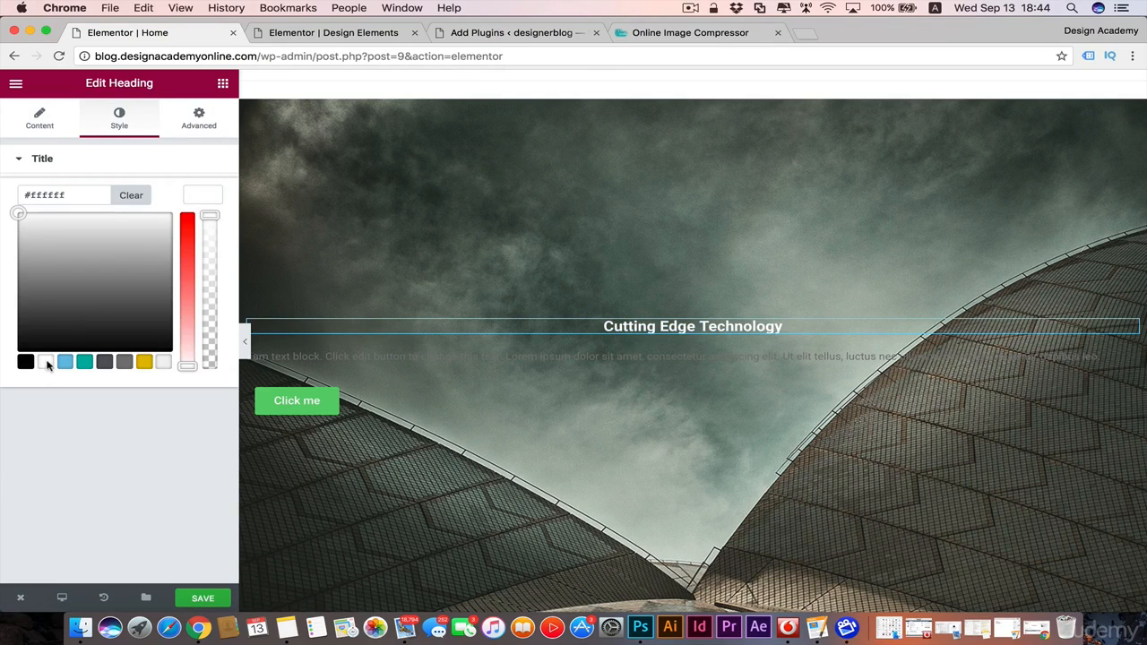
pyautogui.click(164, 170)
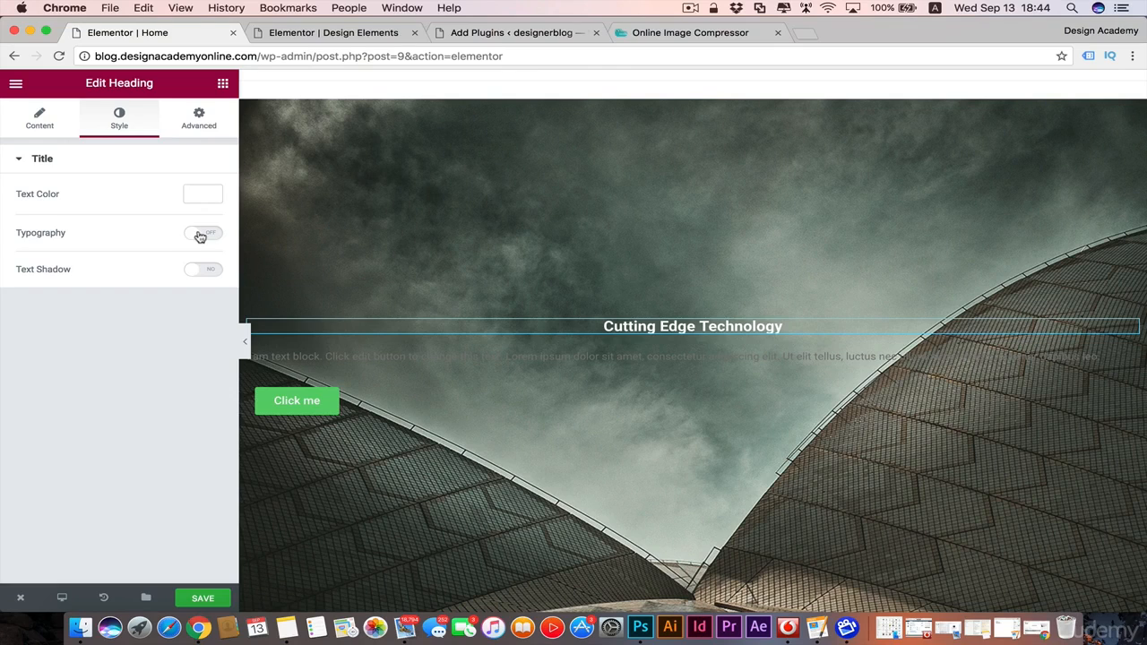
# Step: Enable custom typography for the heading, with a size of 55 px and the Helvetica font family
pyautogui.click(200, 235)
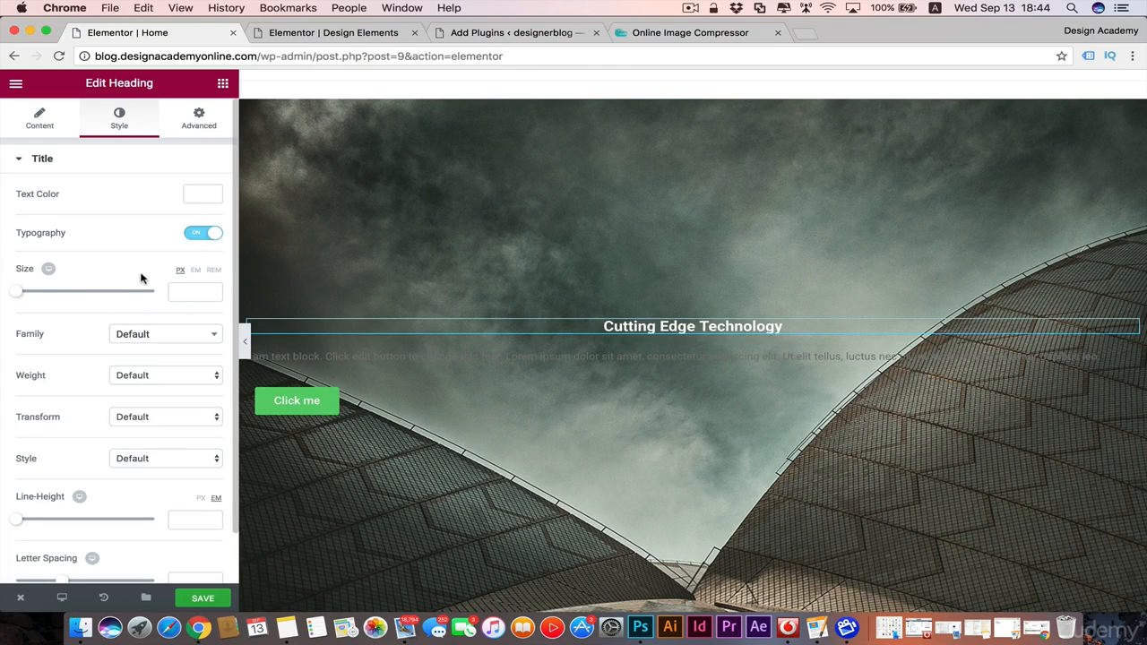
pyautogui.click(27, 293)
pyautogui.moveTo(27, 293); pyautogui.dragTo(55, 292)
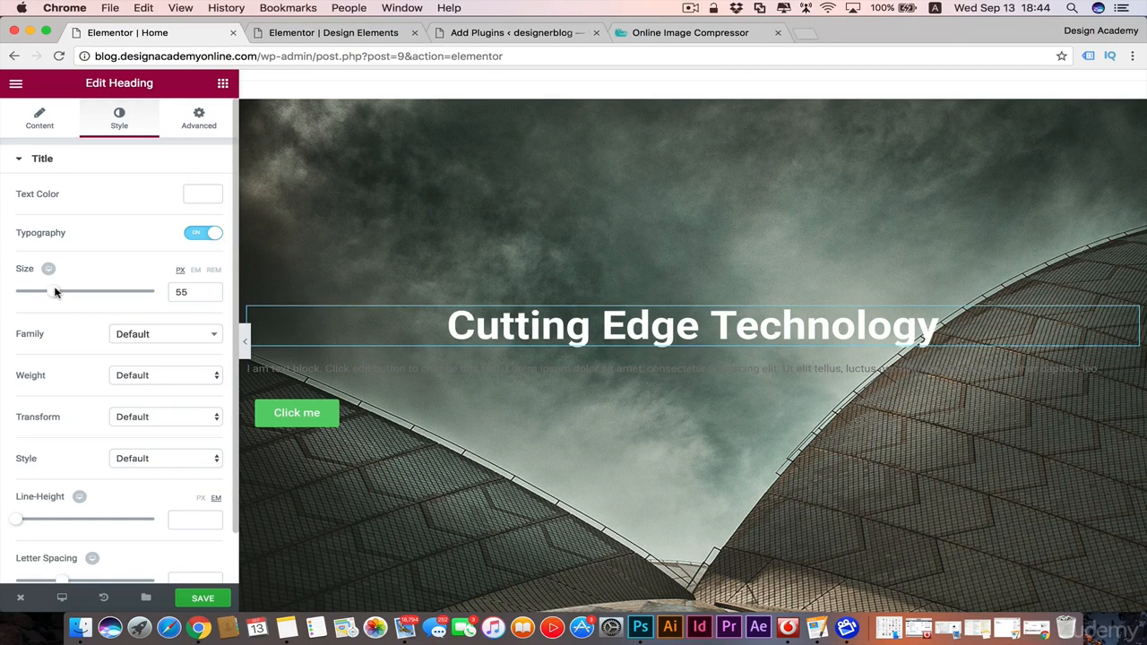
pyautogui.click(191, 335)
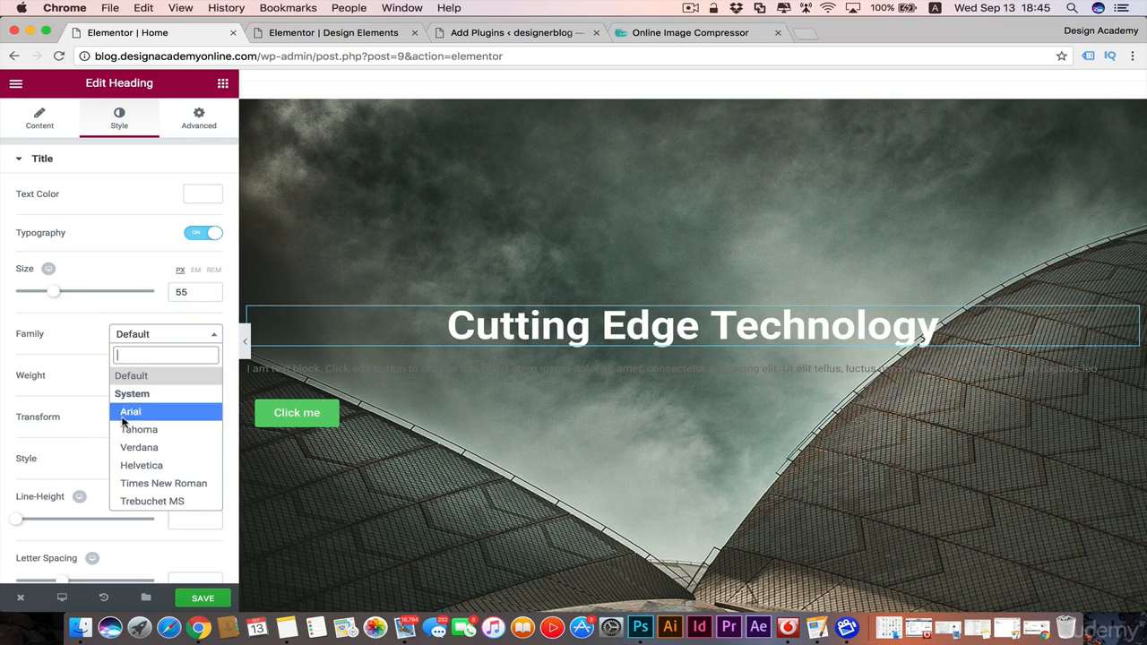
pyautogui.click(140, 467)
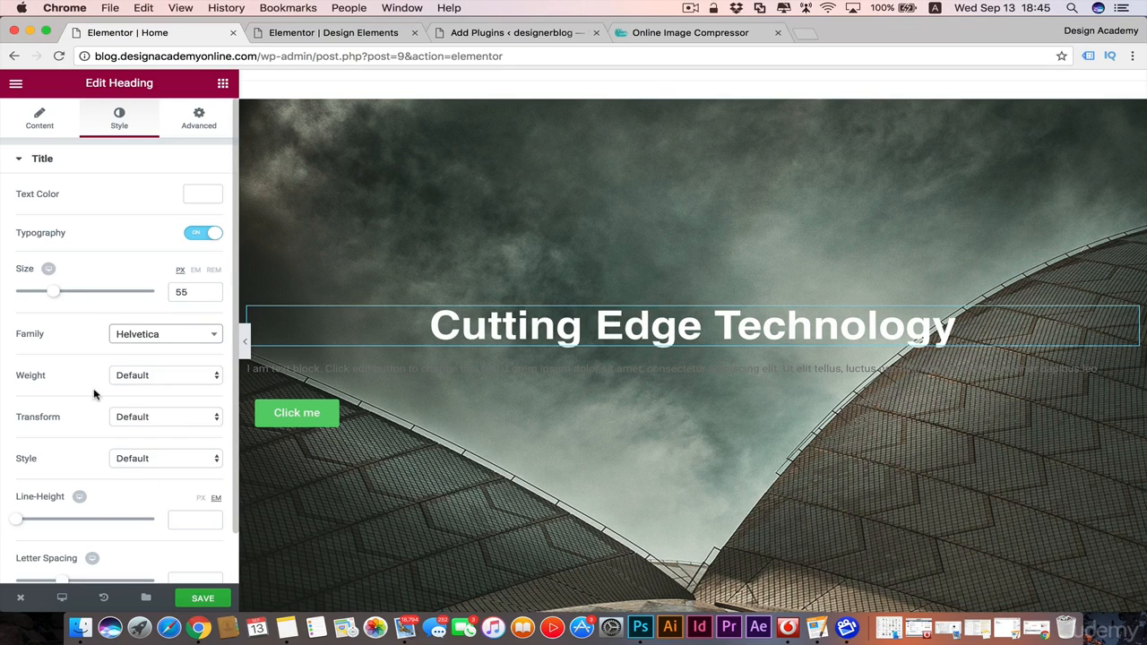
pyautogui.click(214, 337)
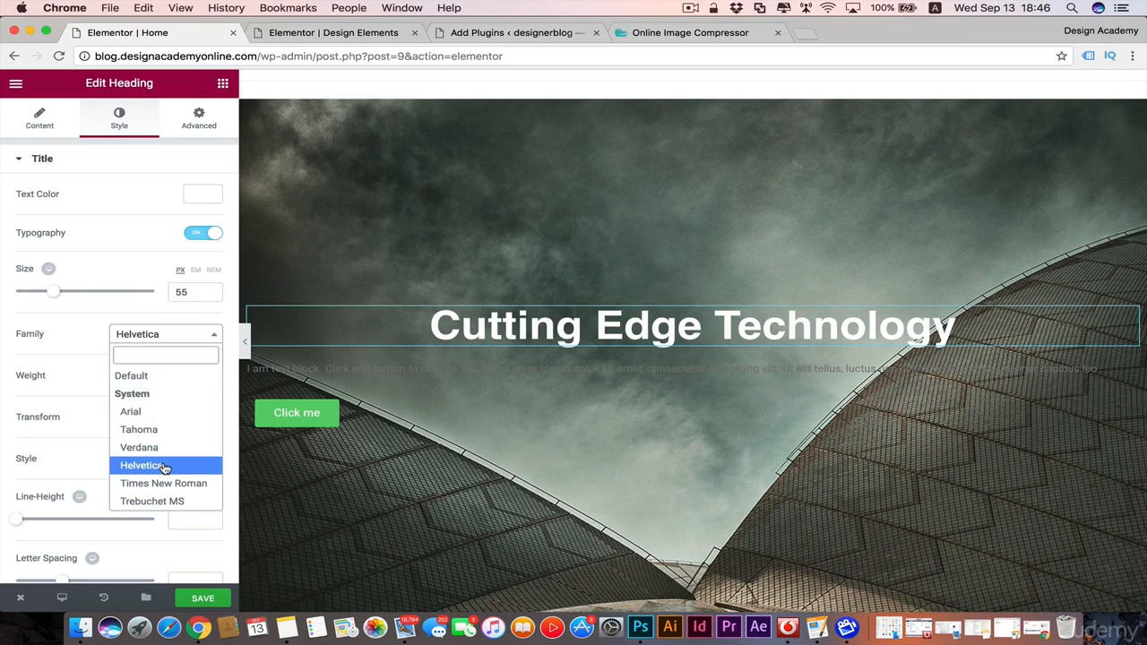
pyautogui.click(218, 337)
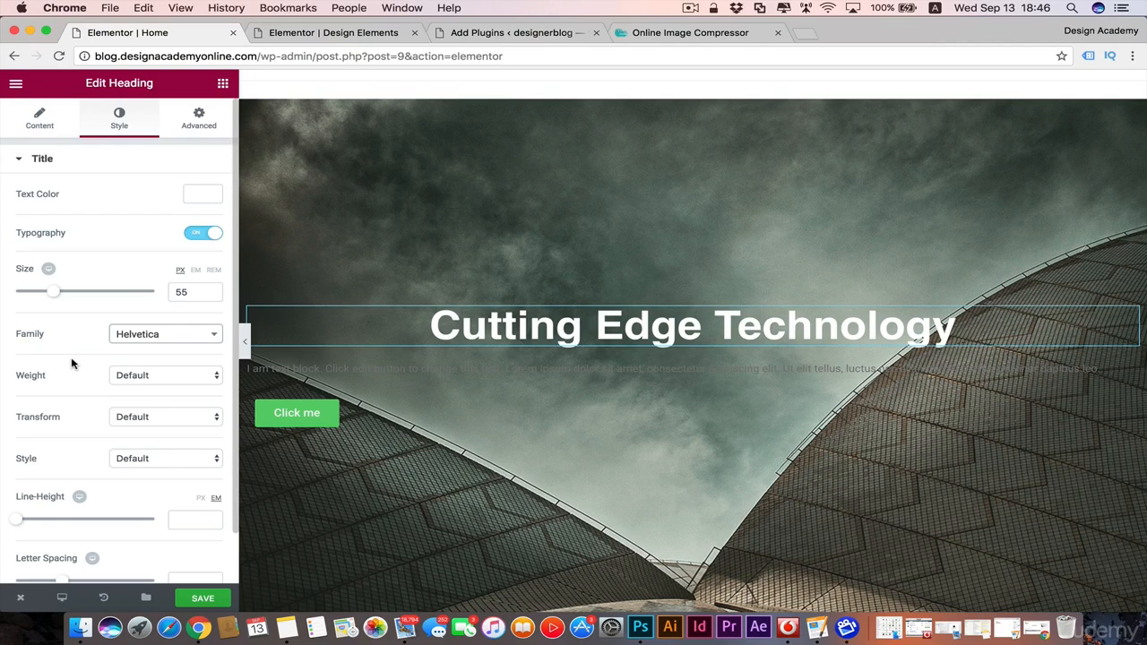
pyautogui.scroll(-2, 72, 363)
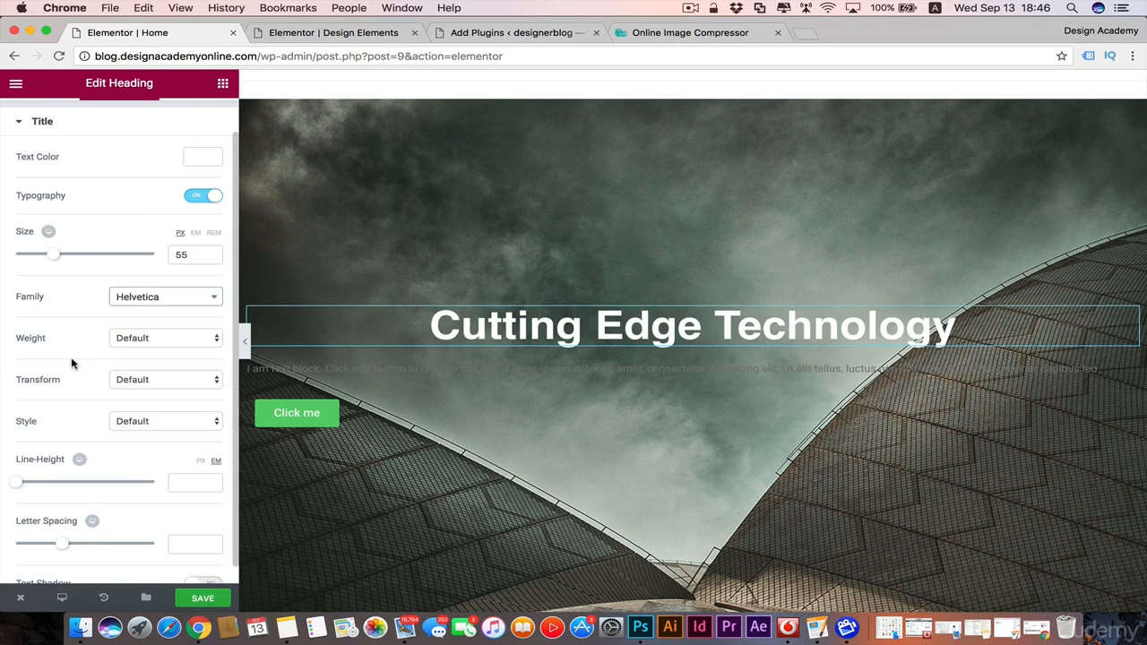
pyautogui.click(215, 297)
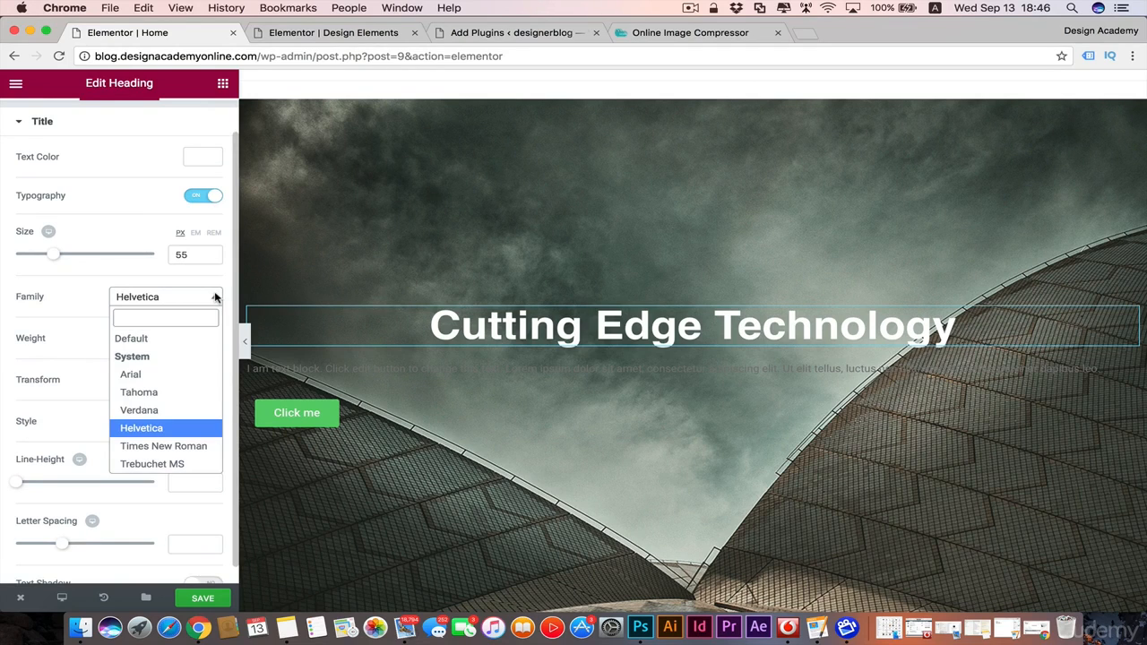
pyautogui.click(215, 297)
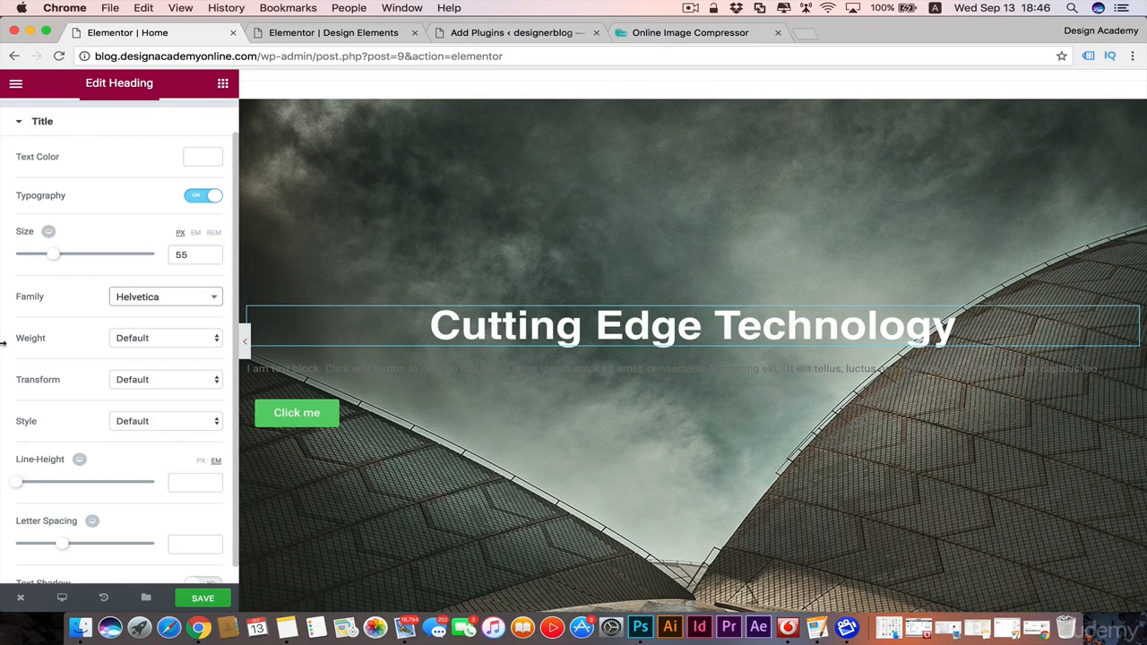
# Step: Try a lighter heading with font weight 300 and a size of 78 px
pyautogui.click(218, 340)
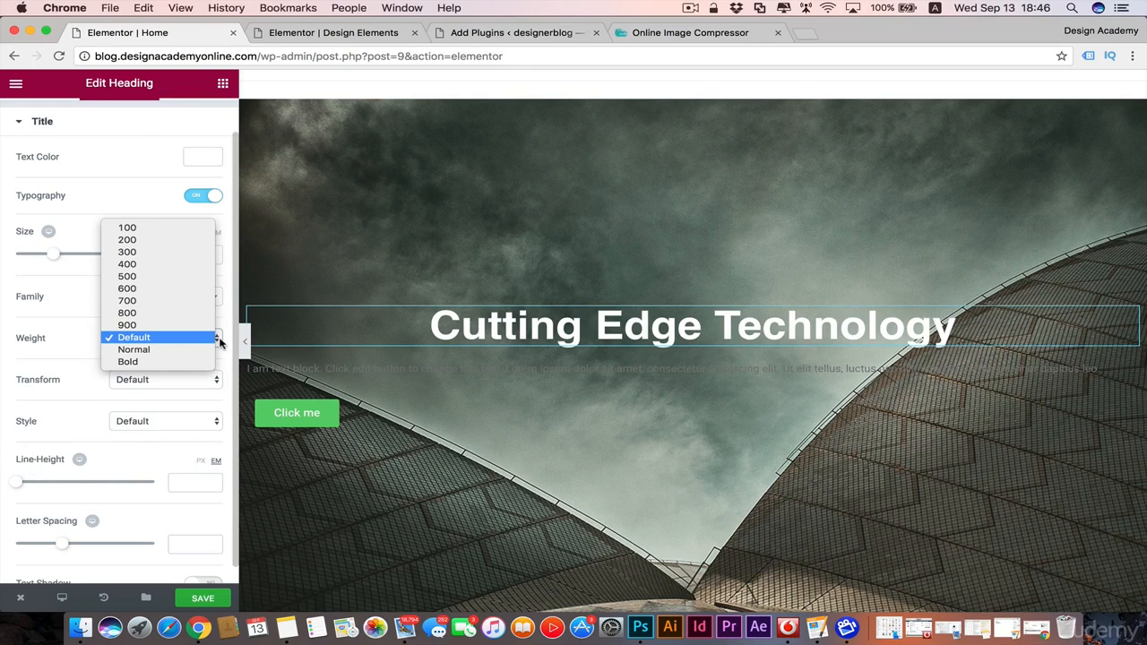
pyautogui.click(148, 252)
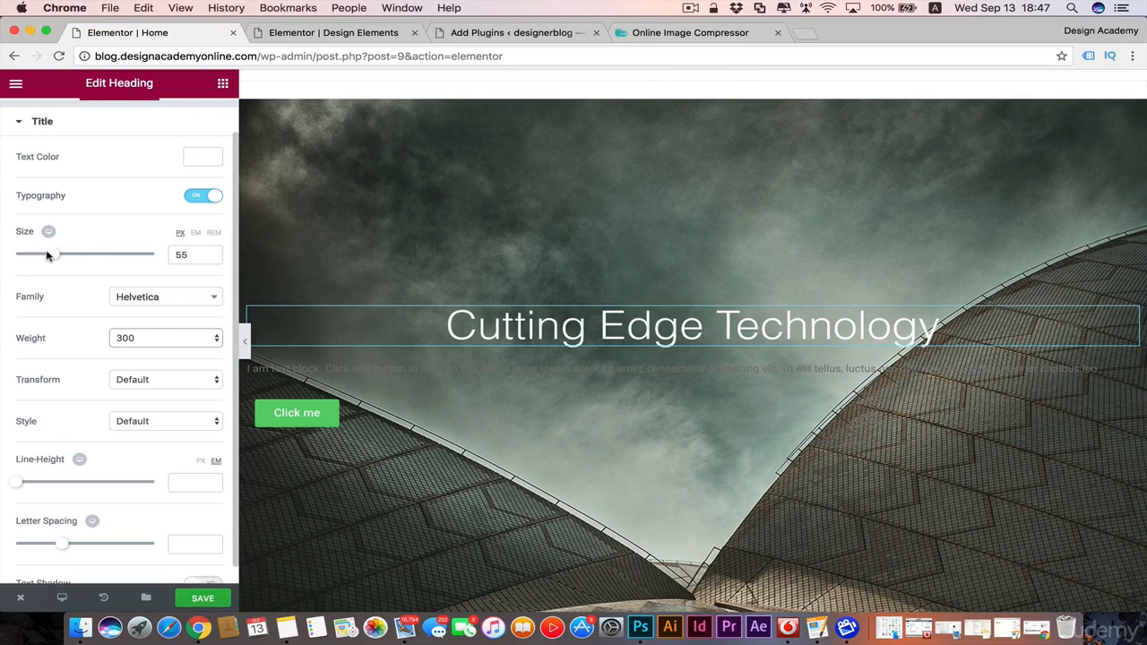
pyautogui.moveTo(52, 257); pyautogui.dragTo(67, 259)
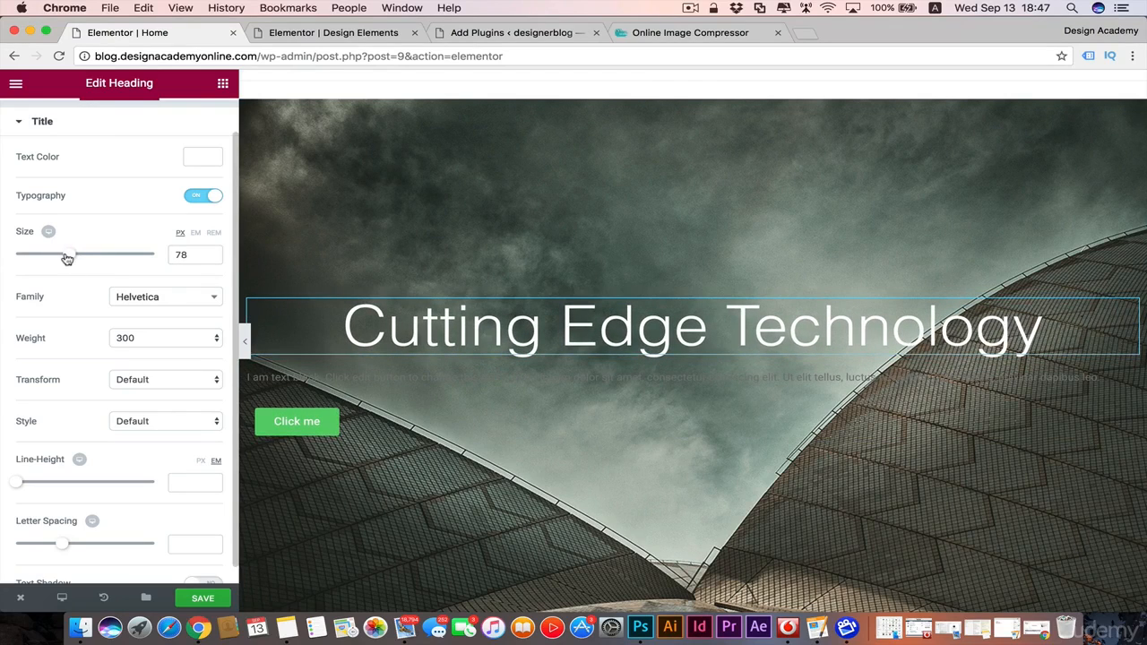
# Step: Set the heading's font weight to Bold and its size to 65 px
pyautogui.click(215, 341)
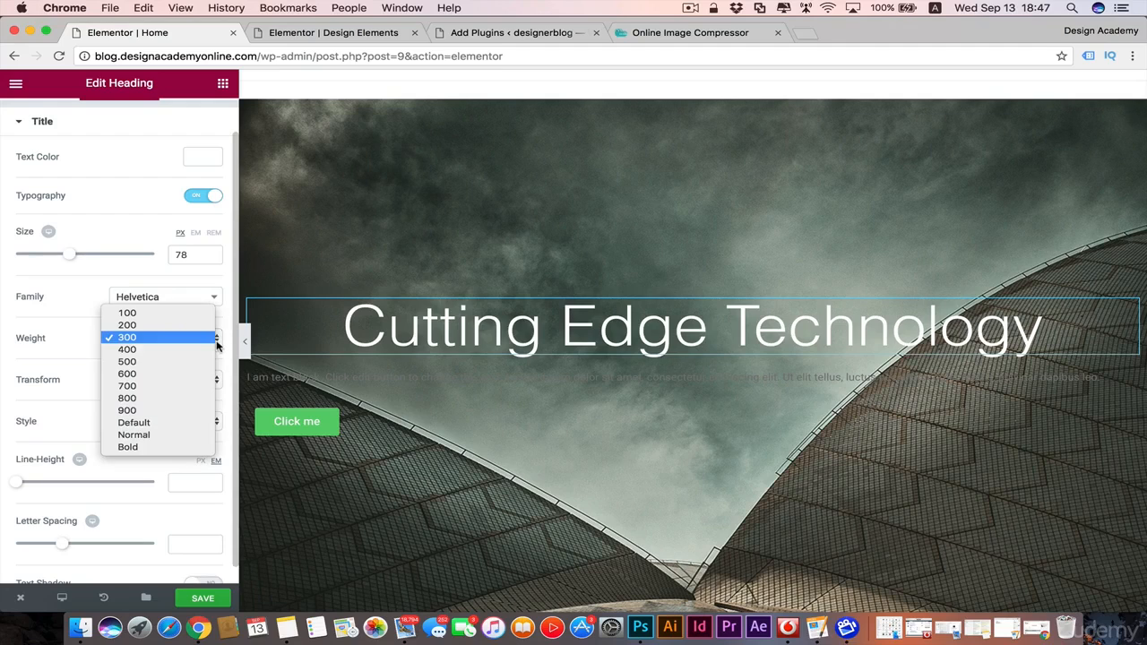
pyautogui.click(170, 447)
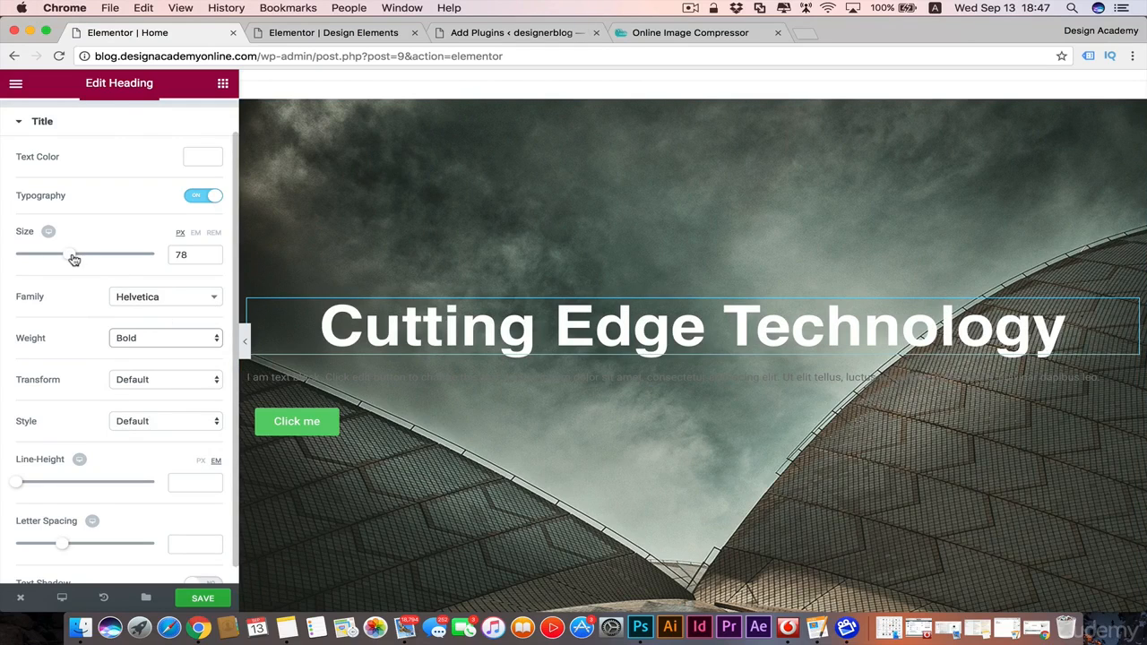
pyautogui.moveTo(74, 260); pyautogui.dragTo(66, 260)
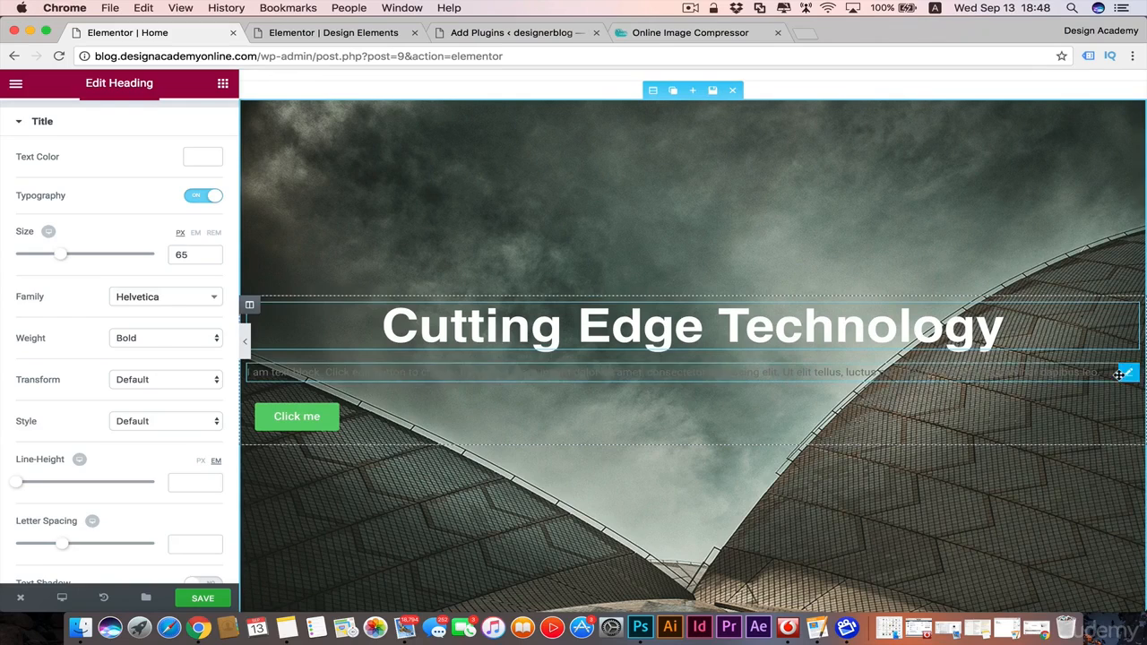
# Step: Transform the heading to Uppercase and reduce its size to 51 px, leaving the font style at Default
pyautogui.scroll(1, 138, 415)
pyautogui.click(212, 418)
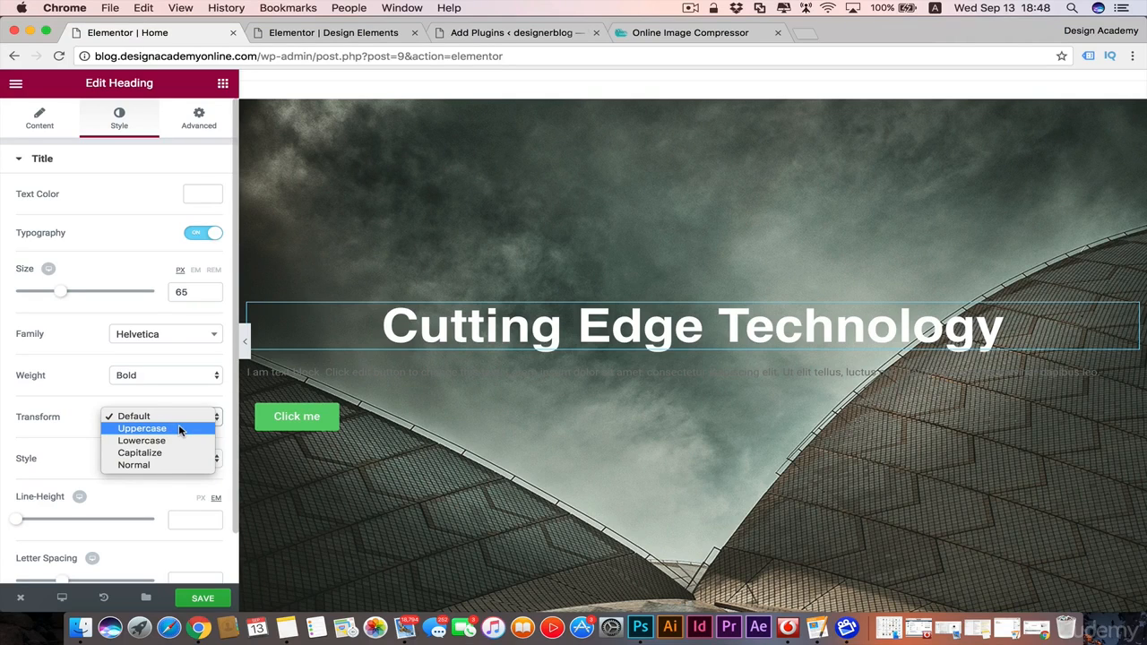
pyautogui.click(179, 431)
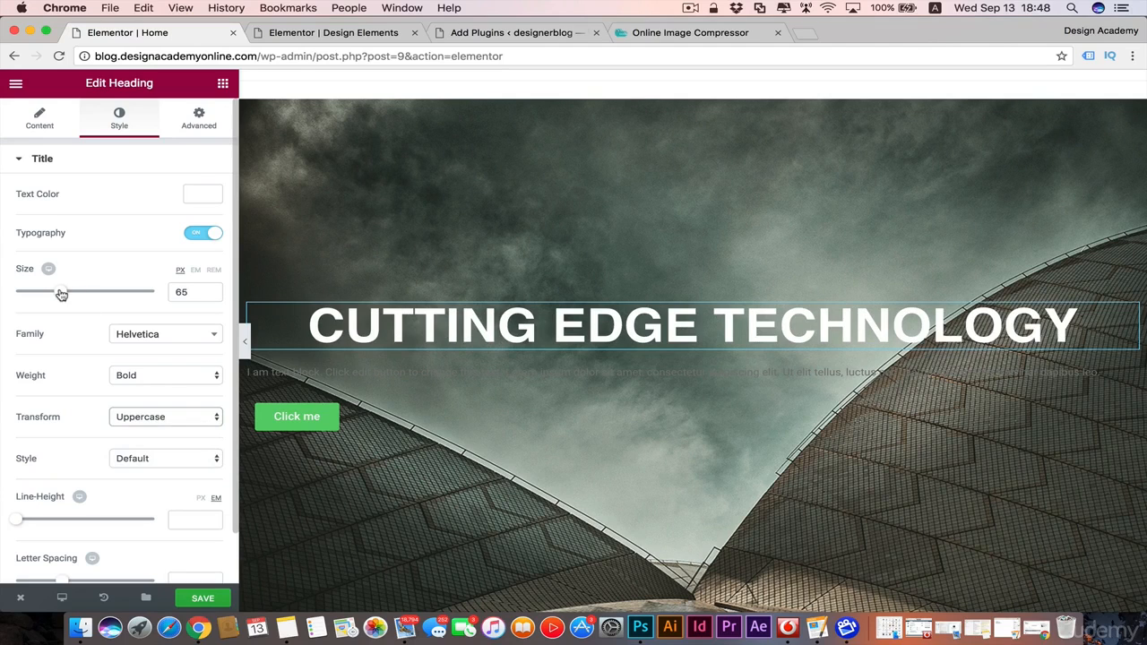
pyautogui.moveTo(61, 294); pyautogui.dragTo(51, 292)
pyautogui.click(165, 458)
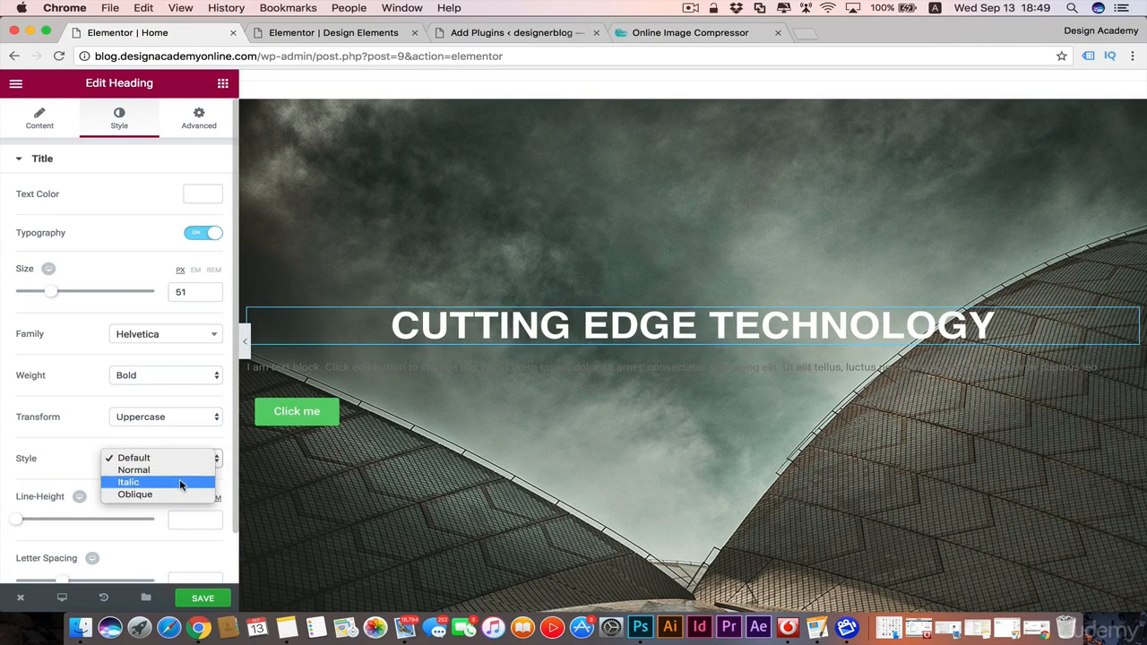
pyautogui.click(60, 464)
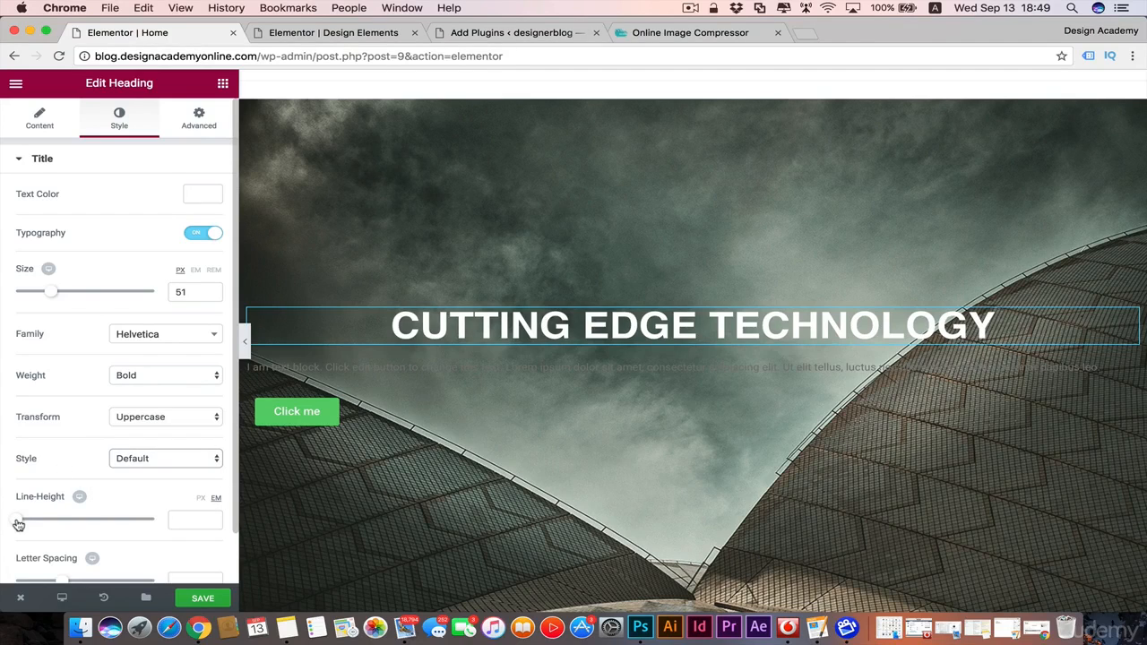
# Step: Set the heading's line height to 1 em and its letter spacing to 2.2
pyautogui.moveTo(18, 524)
pyautogui.mouseDown()
pyautogui.moveTo(56, 520)
pyautogui.moveTo(30, 525)
pyautogui.mouseUp()
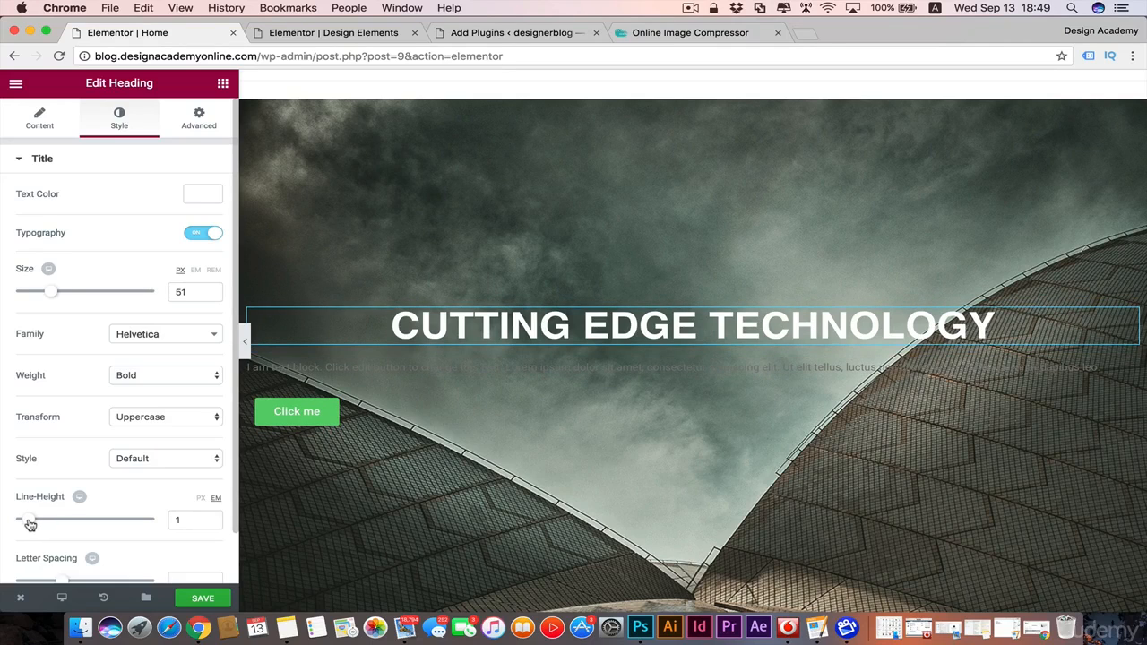
pyautogui.scroll(-2, 52, 446)
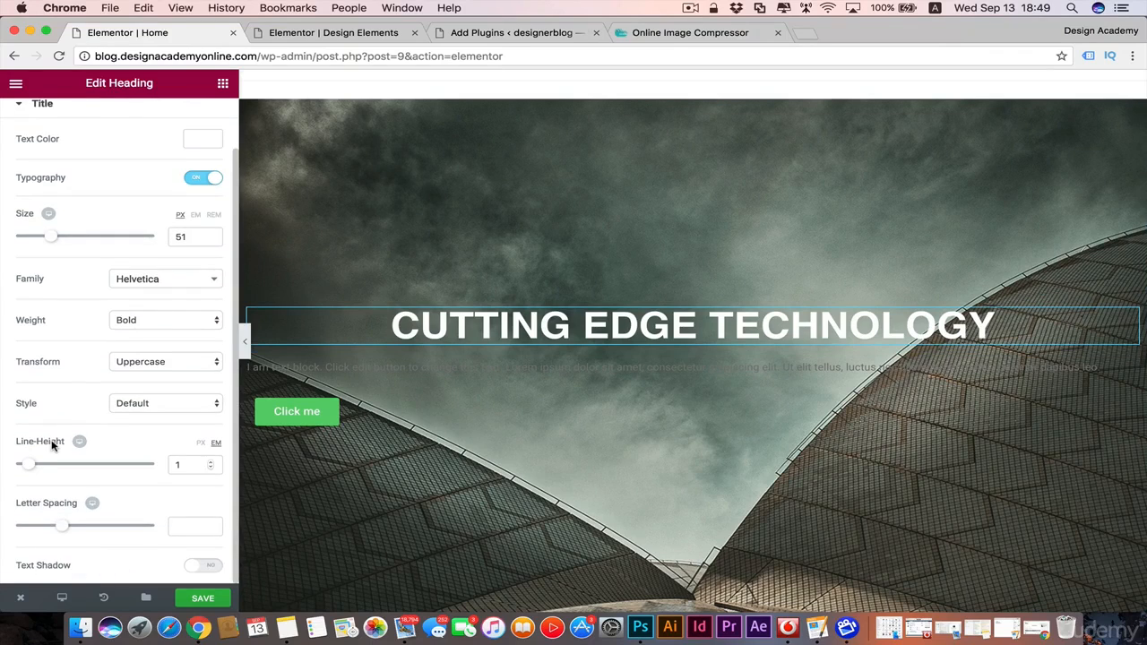
pyautogui.moveTo(64, 527)
pyautogui.mouseDown()
pyautogui.moveTo(148, 519)
pyautogui.moveTo(72, 528)
pyautogui.moveTo(84, 528)
pyautogui.mouseUp()
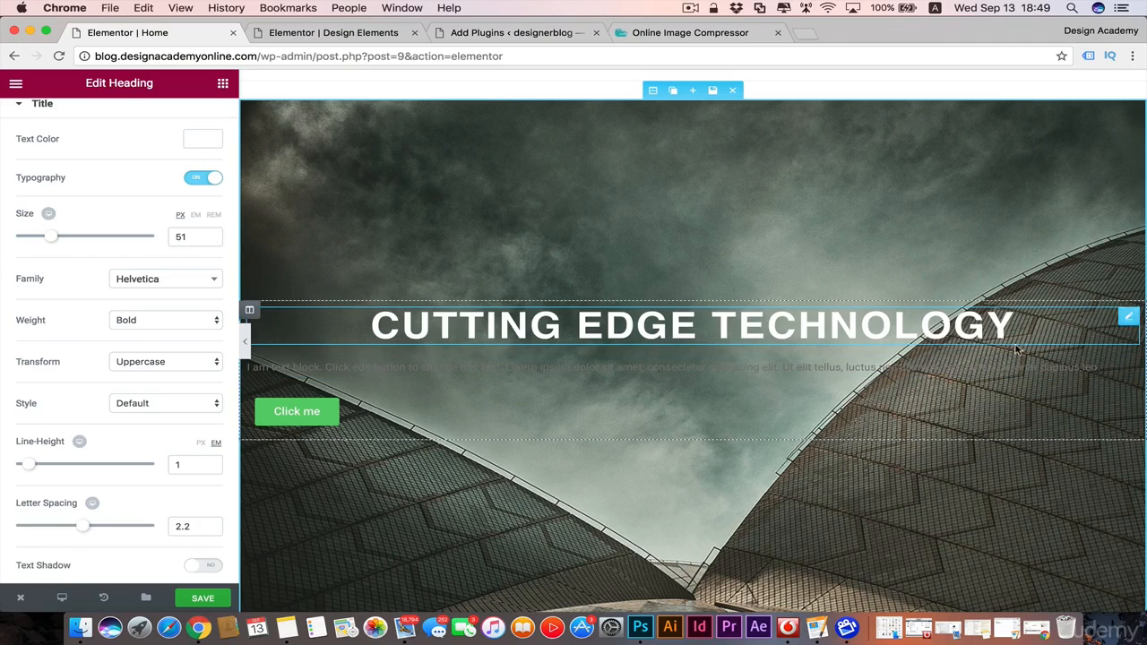
# Step: Try a text shadow with increased blur on the heading and switch the shadow off again
pyautogui.click(193, 568)
pyautogui.scroll(-3, 150, 551)
pyautogui.scroll(-1, 150, 552)
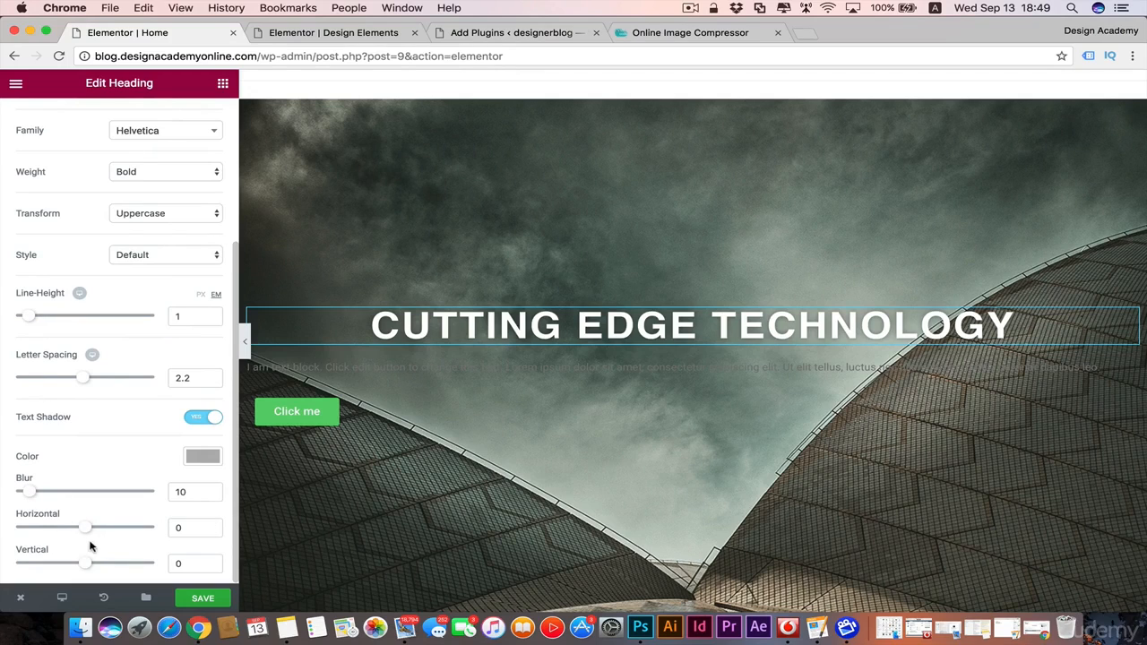
pyautogui.moveTo(29, 492)
pyautogui.mouseDown()
pyautogui.moveTo(81, 492)
pyautogui.moveTo(44, 491)
pyautogui.mouseUp()
pyautogui.click(215, 418)
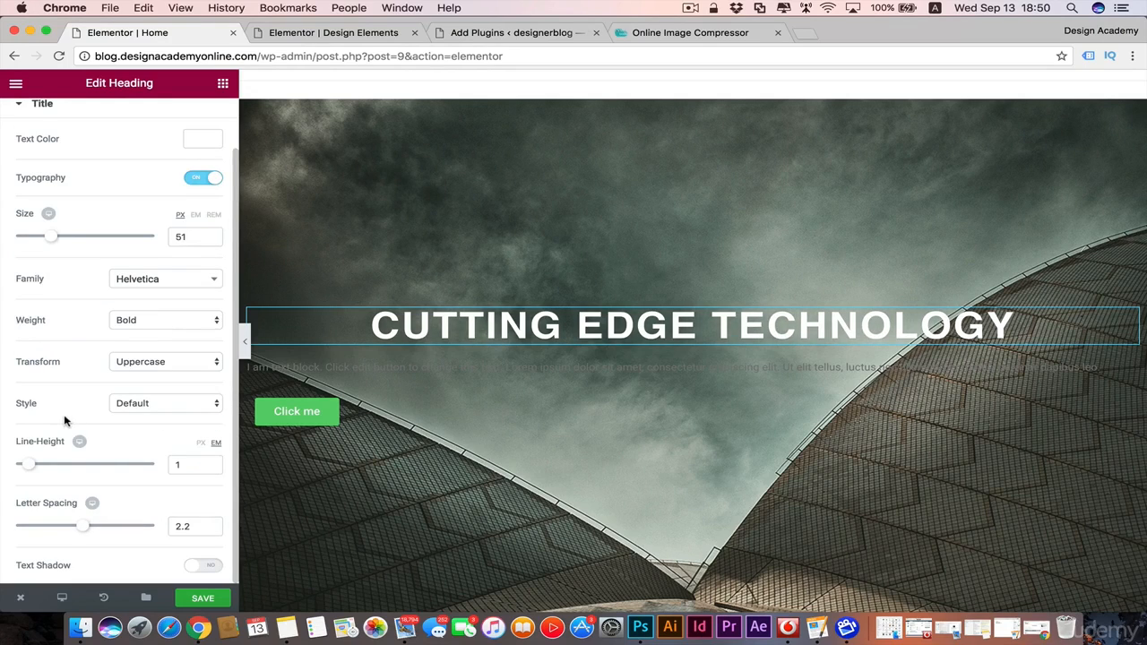
# Step: Color the text block below the heading white (#ffffff) and align it to the center
pyautogui.click(948, 363)
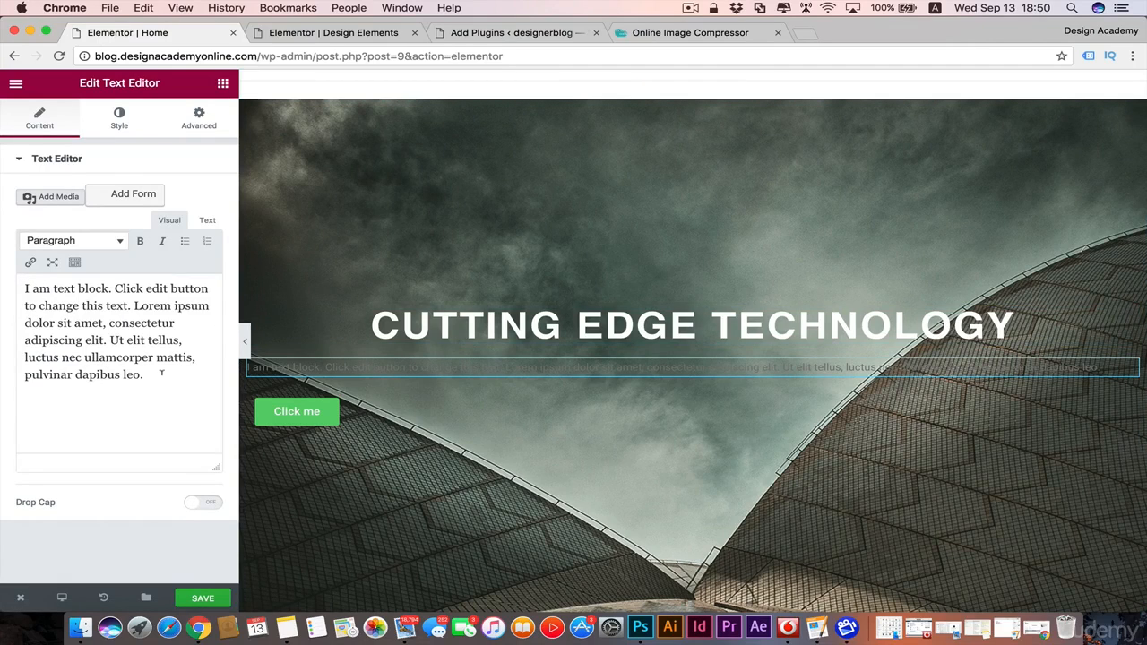
pyautogui.click(39, 116)
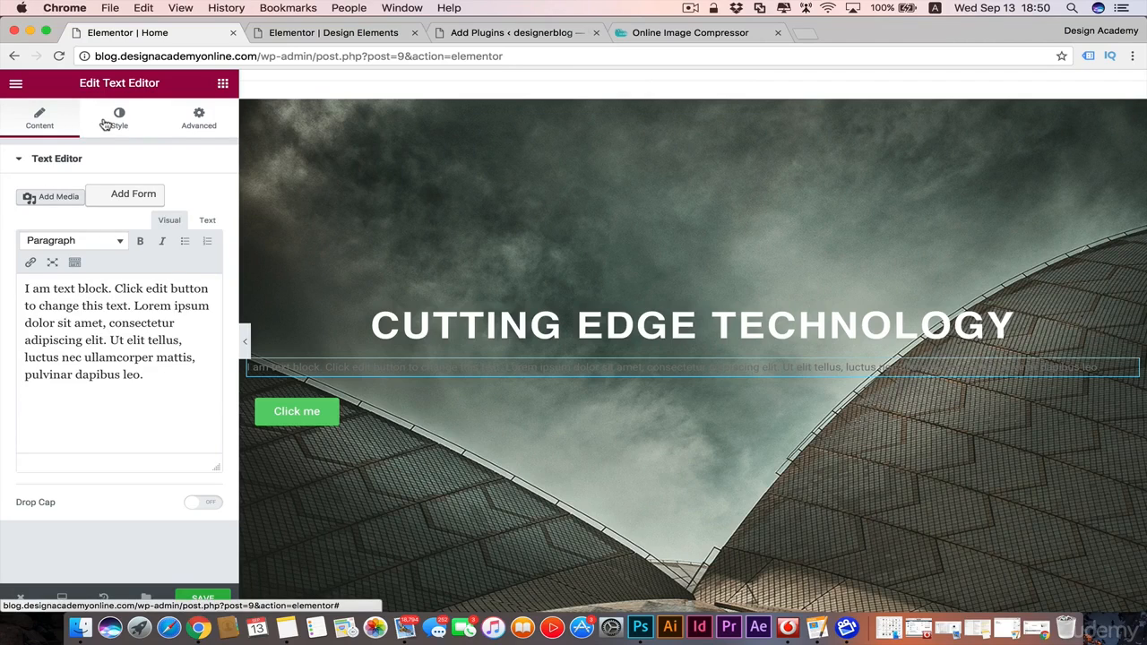
pyautogui.click(104, 124)
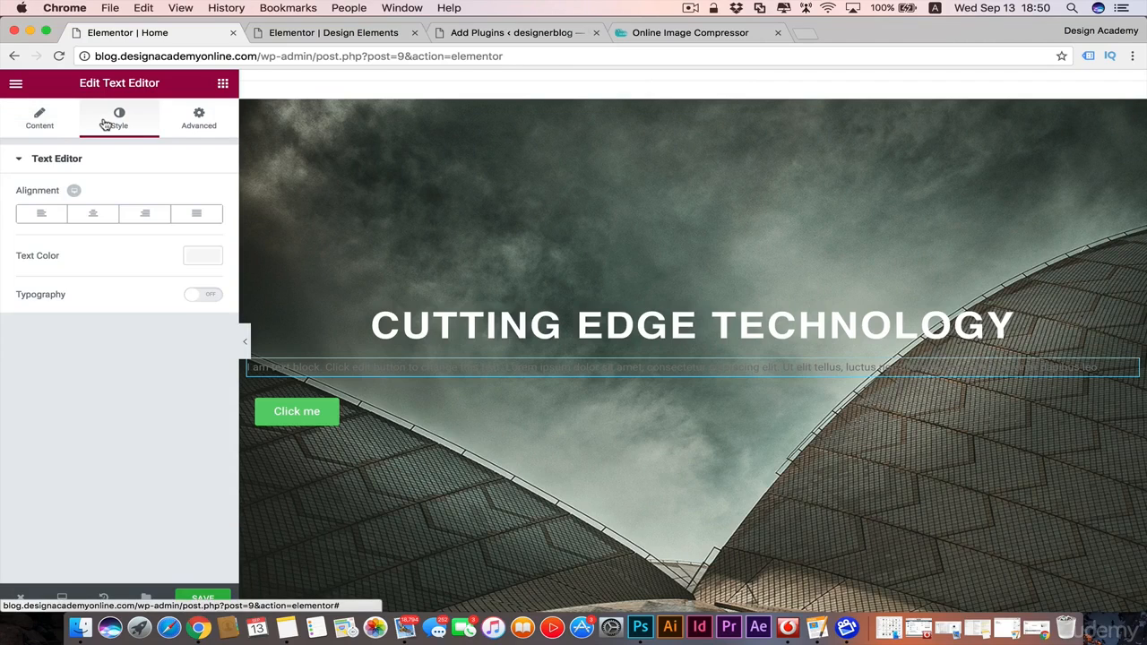
pyautogui.click(203, 257)
pyautogui.click(45, 425)
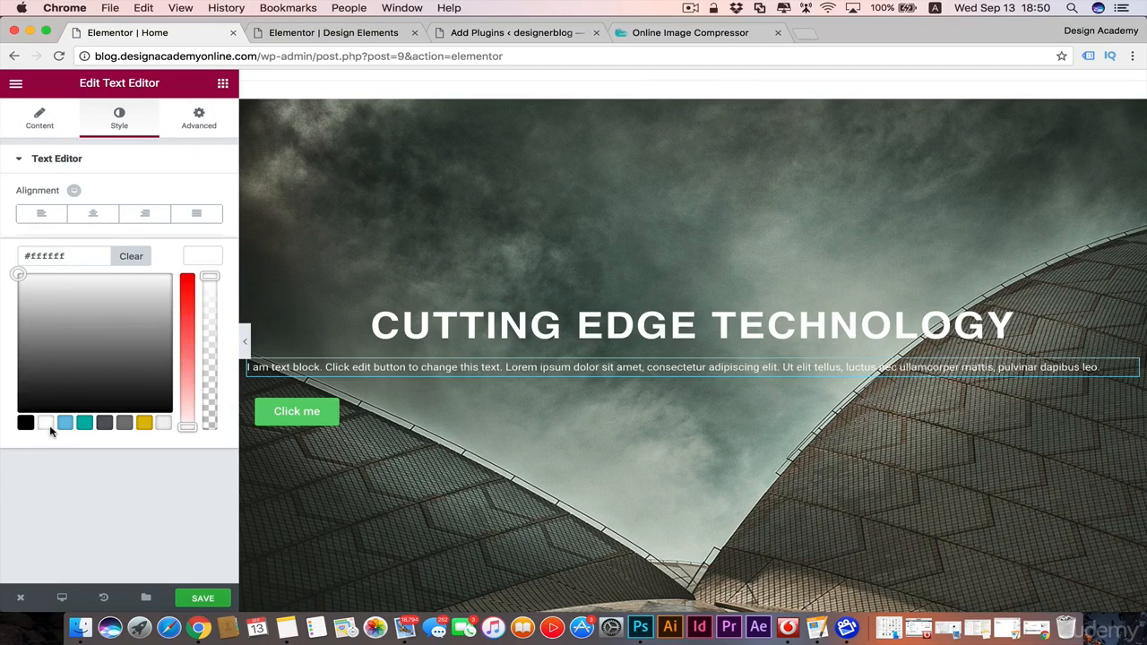
pyautogui.click(202, 259)
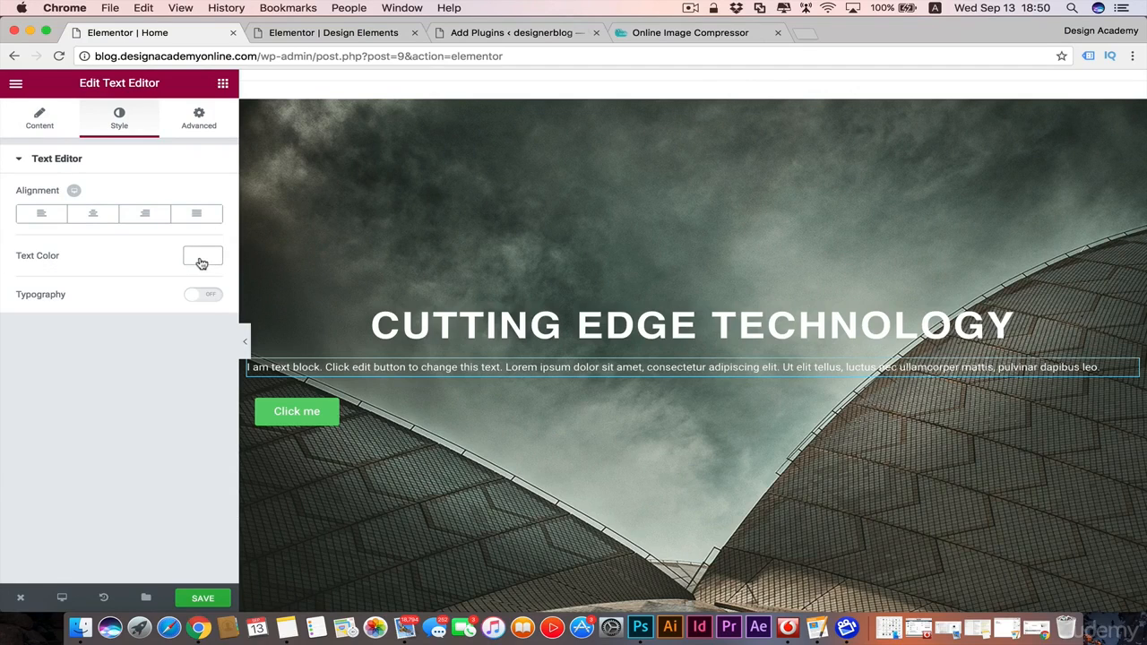
pyautogui.click(95, 215)
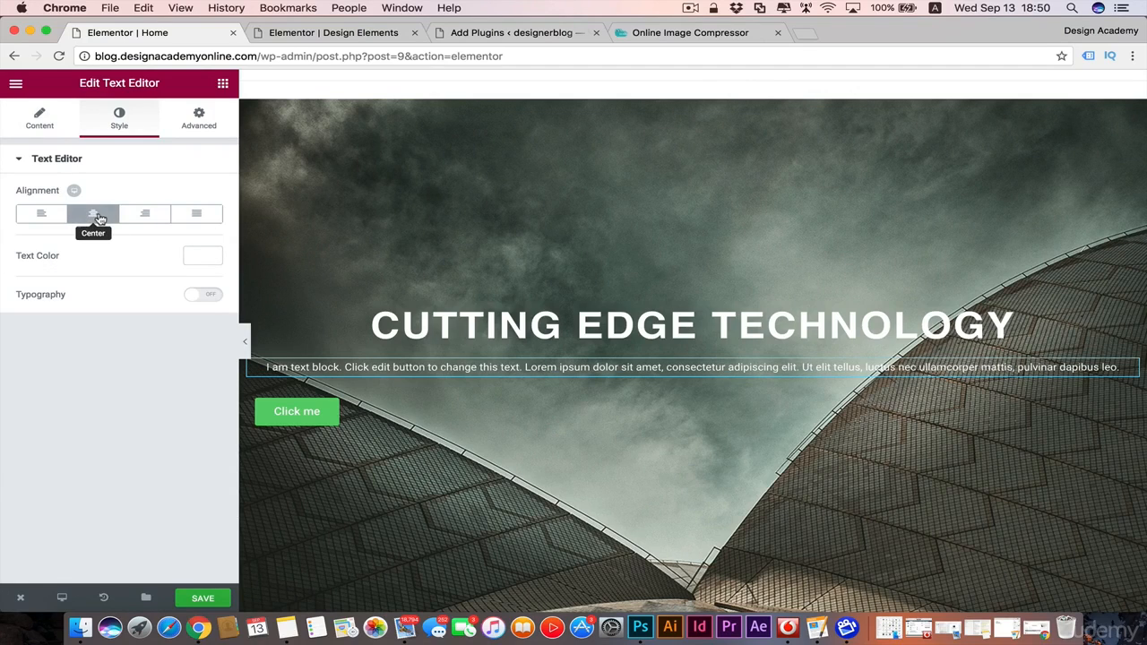
# Step: Enable custom typography for the text block, with the Helvetica family, weight 700 and a size of 11 px
pyautogui.click(197, 301)
pyautogui.scroll(-2, 121, 331)
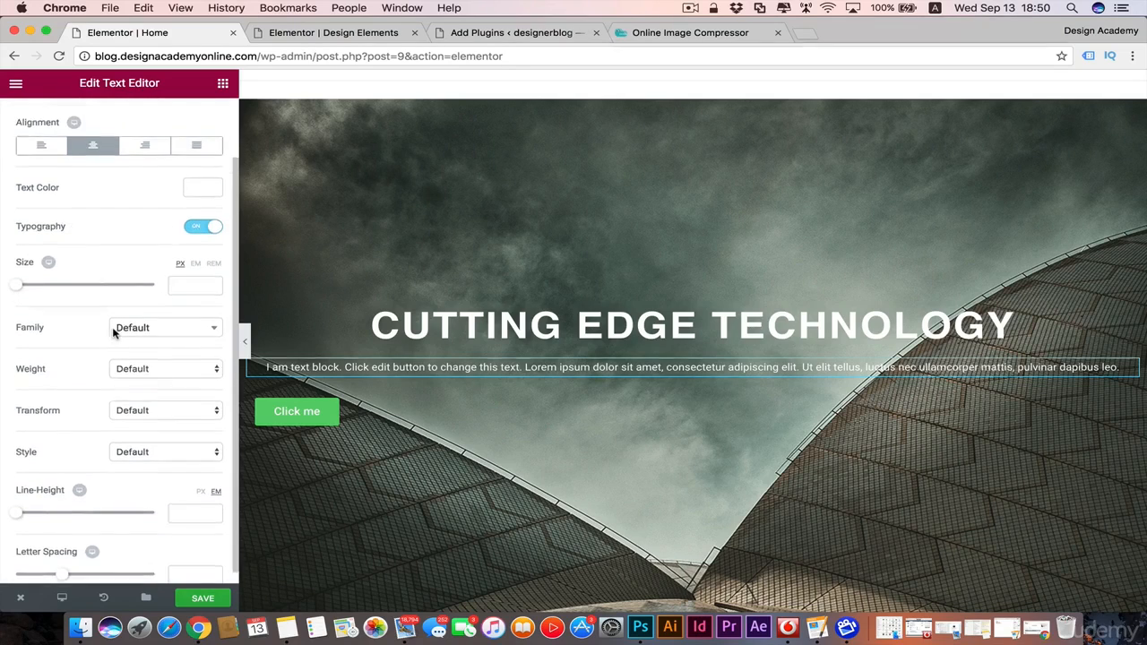
pyautogui.click(212, 323)
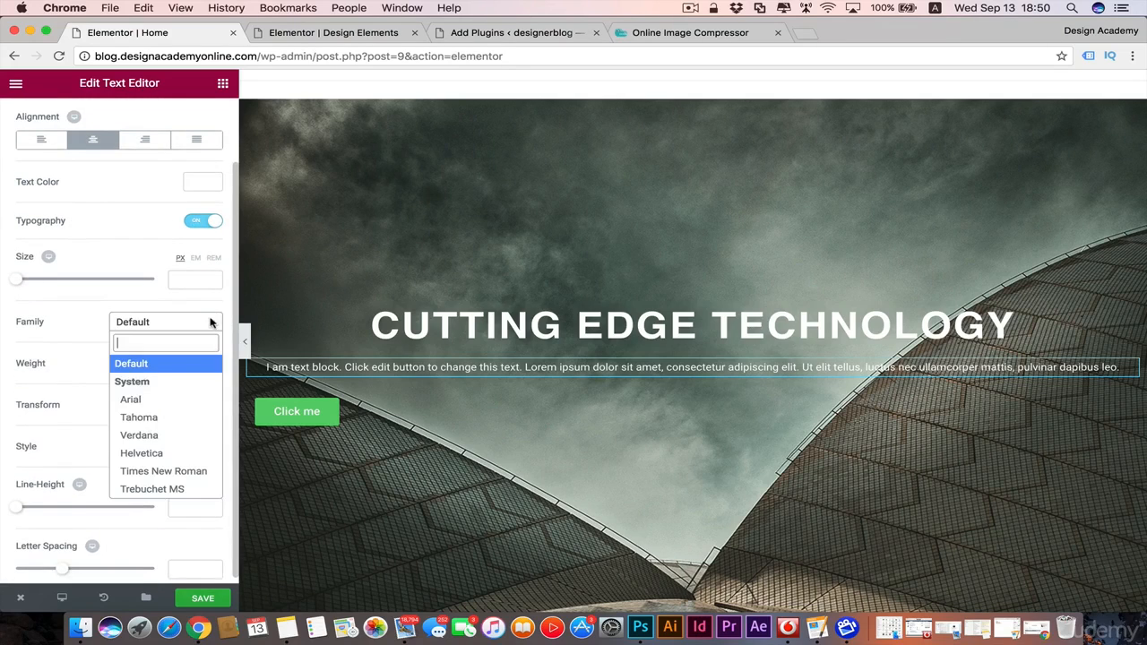
pyautogui.click(173, 452)
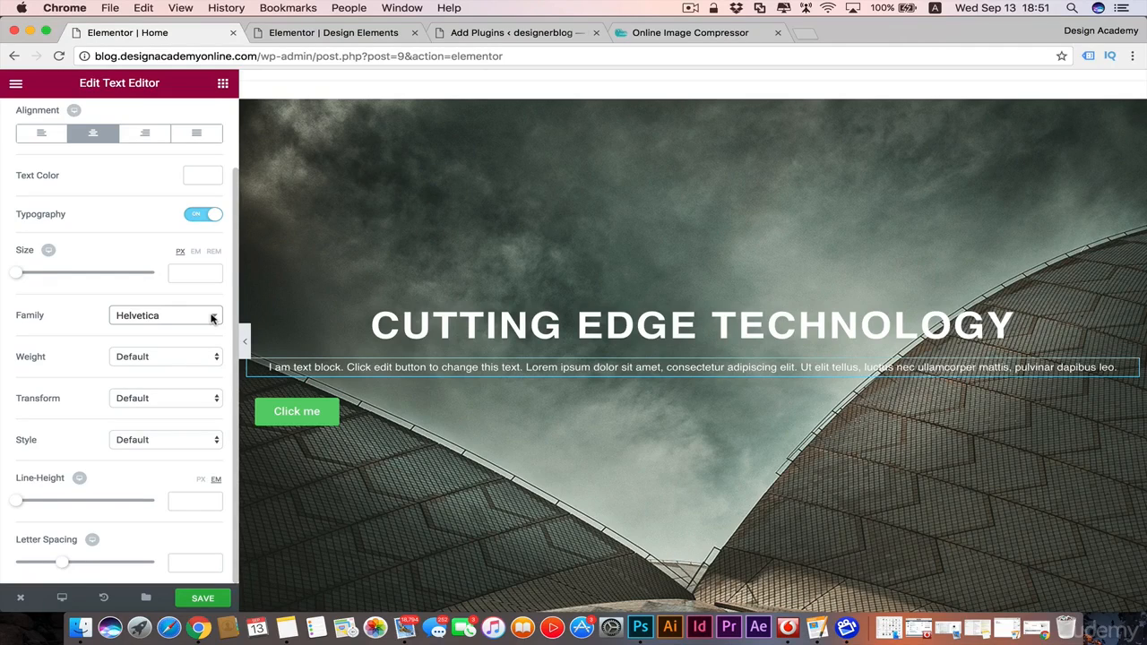
pyautogui.click(208, 357)
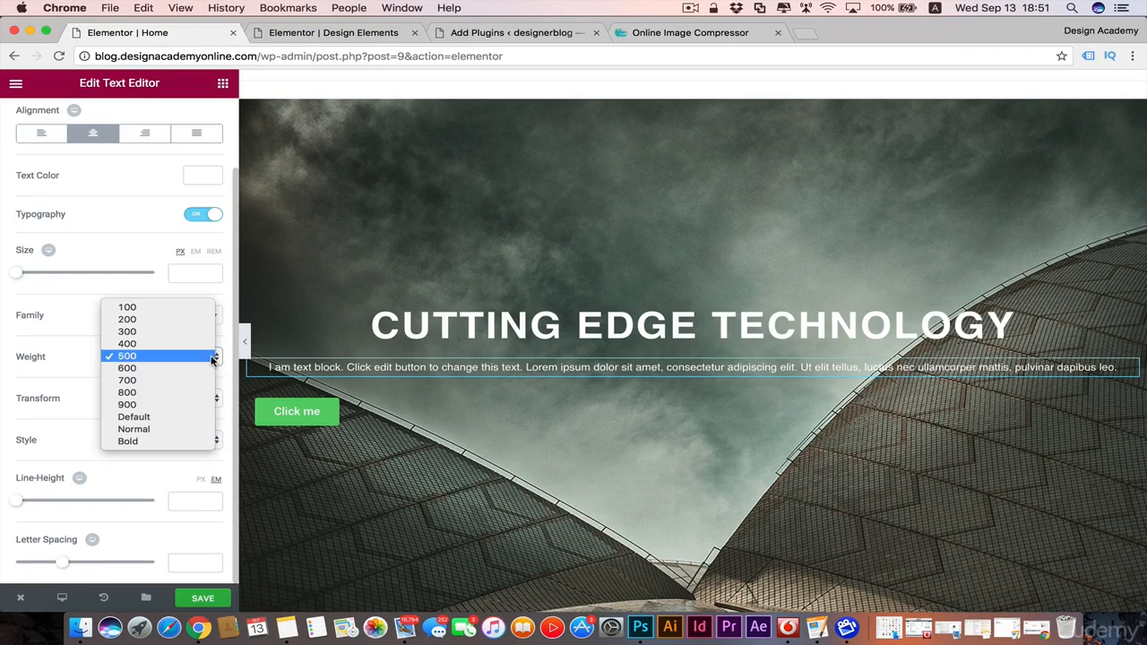
pyautogui.click(197, 381)
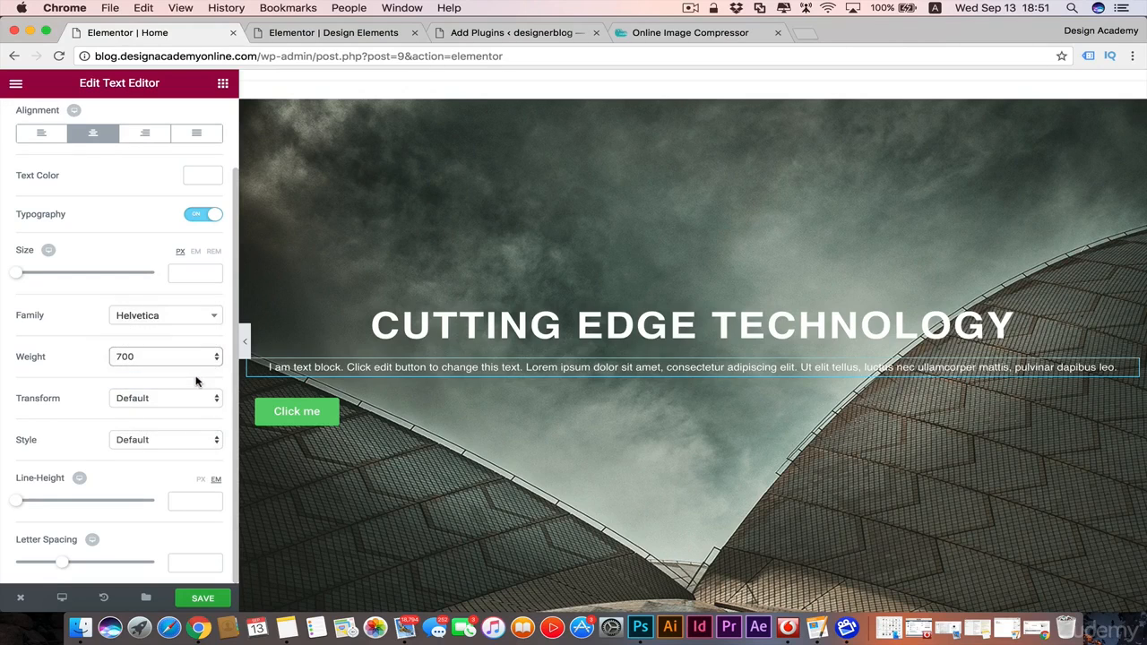
pyautogui.moveTo(16, 272)
pyautogui.mouseDown()
pyautogui.moveTo(31, 267)
pyautogui.moveTo(25, 276)
pyautogui.mouseUp()
pyautogui.scroll(3, 84, 332)
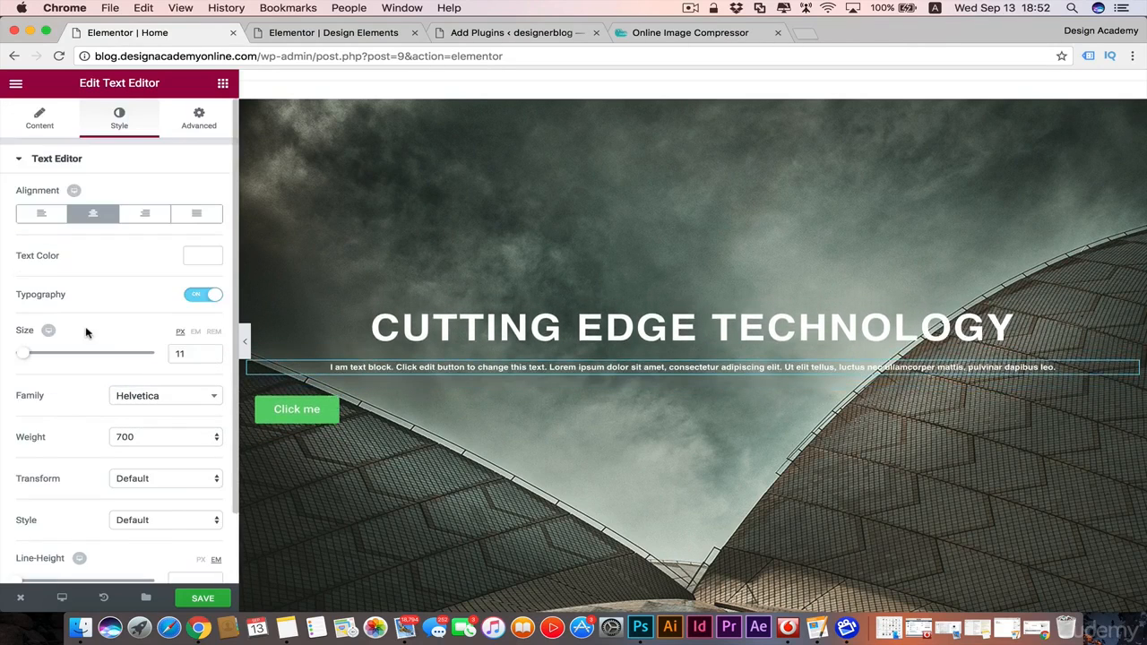
# Step: Replace the placeholder text in the text block with "Bringing you all the new trends in technology & design"
pyautogui.click(36, 130)
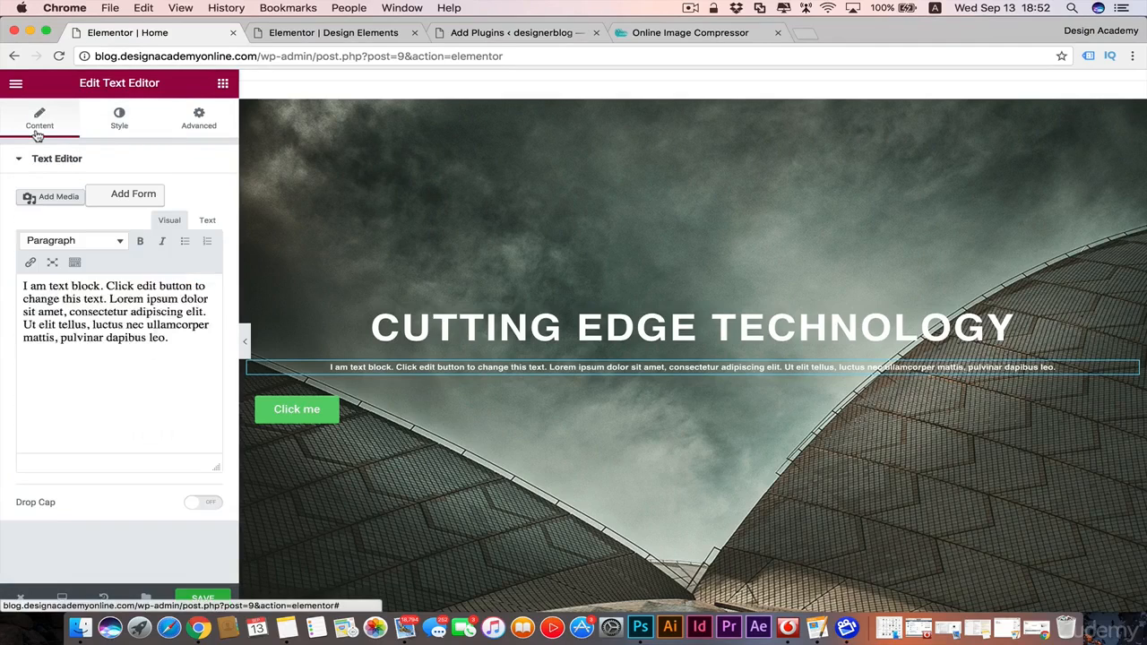
pyautogui.click(155, 377)
pyautogui.moveTo(155, 377); pyautogui.dragTo(2, 274)
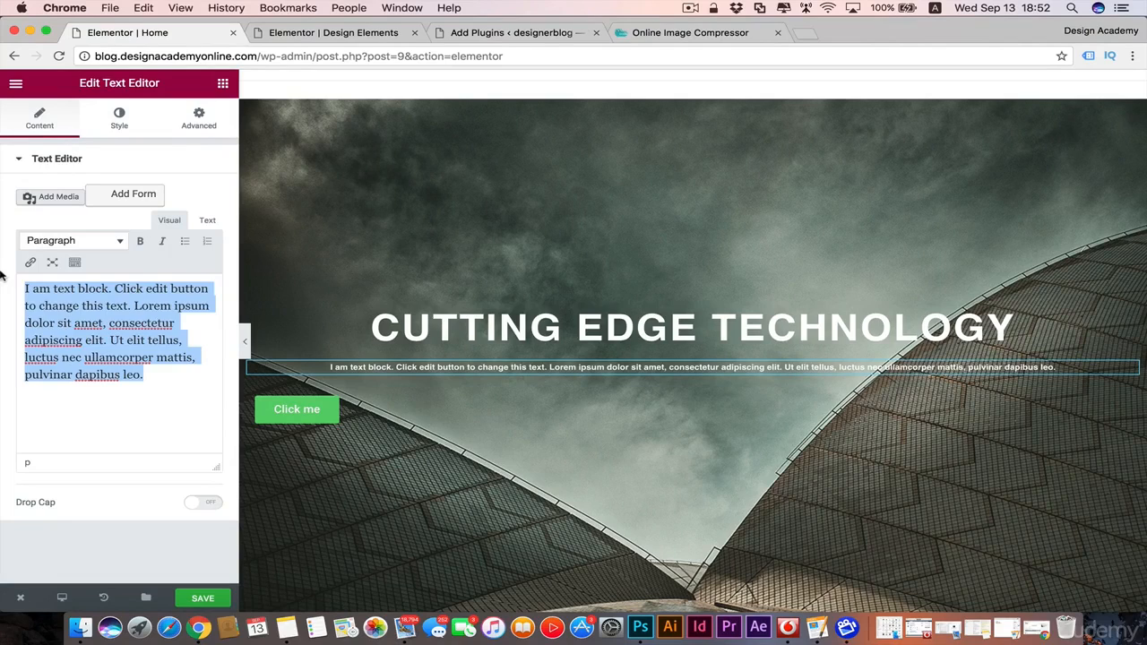
pyautogui.write('Bringing')
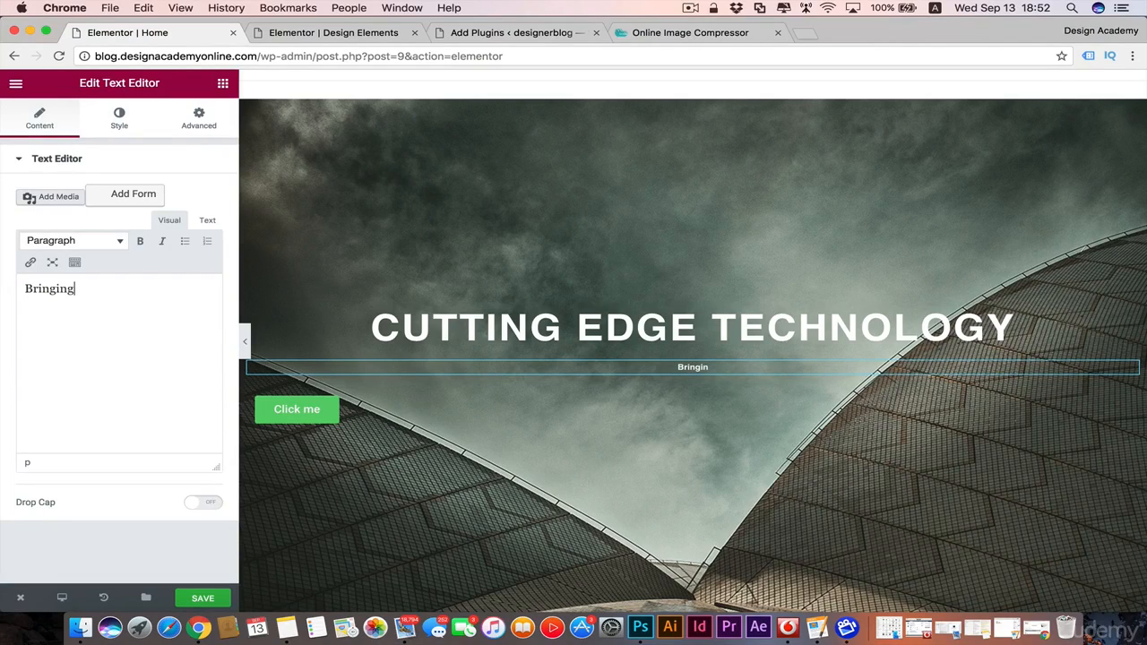
pyautogui.write(' you ')
pyautogui.write('lo')
pyautogui.press('BackSpace')
pyautogui.press('BackSpace')
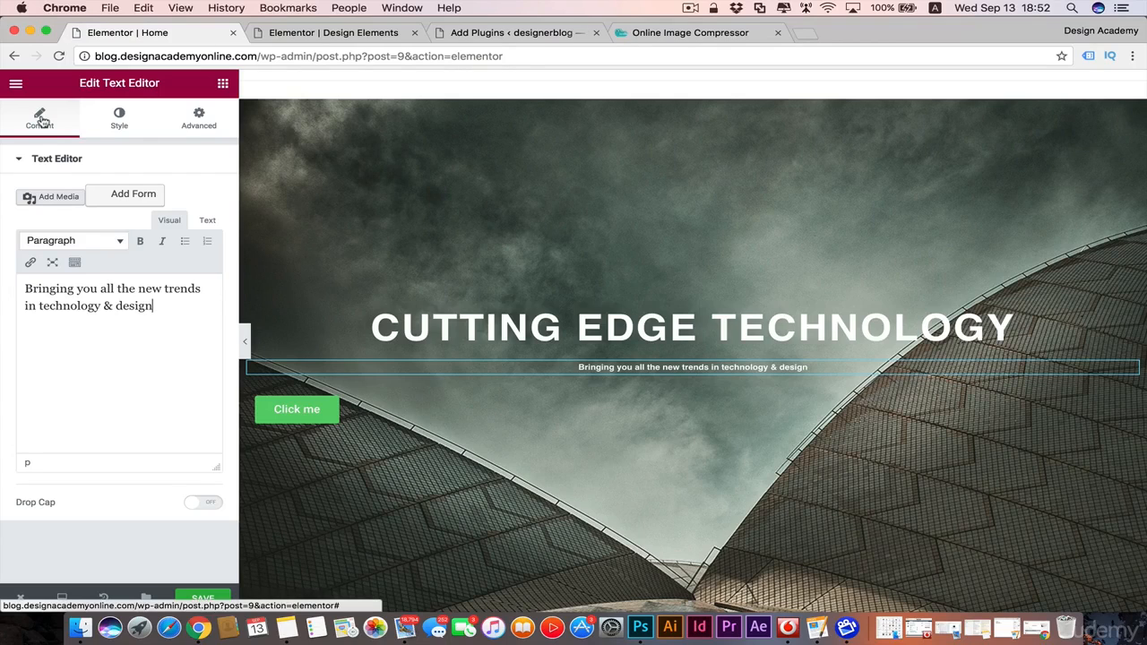
# Step: Enlarge the text block's font size to 19 px and transform its text to Uppercase
pyautogui.click(128, 122)
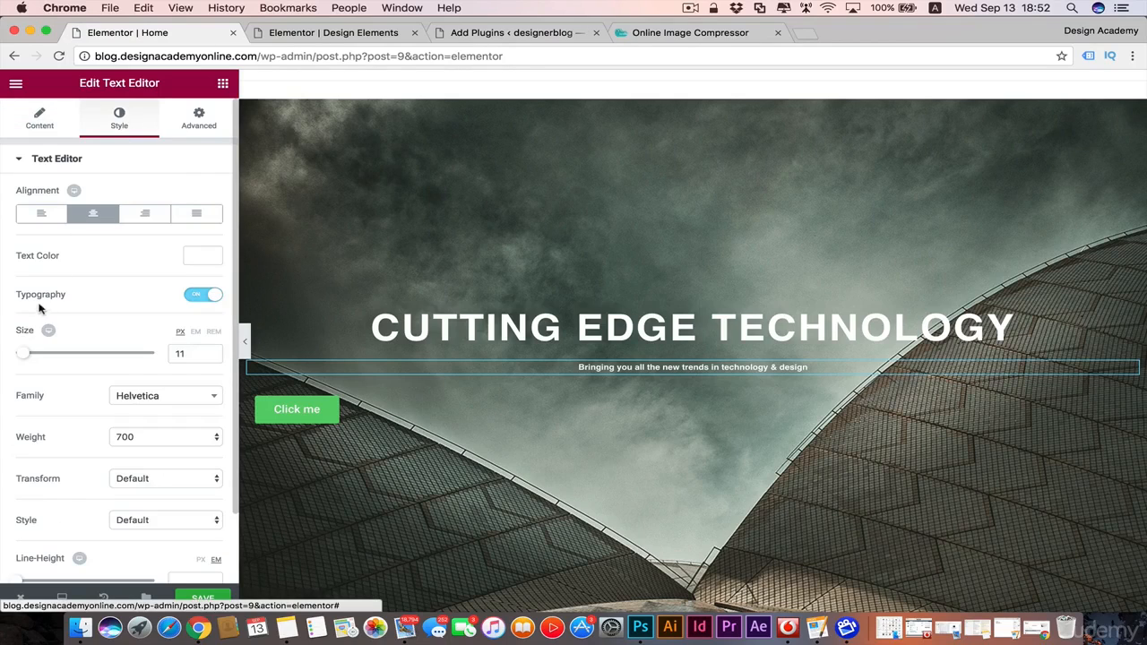
pyautogui.moveTo(26, 356); pyautogui.dragTo(32, 359)
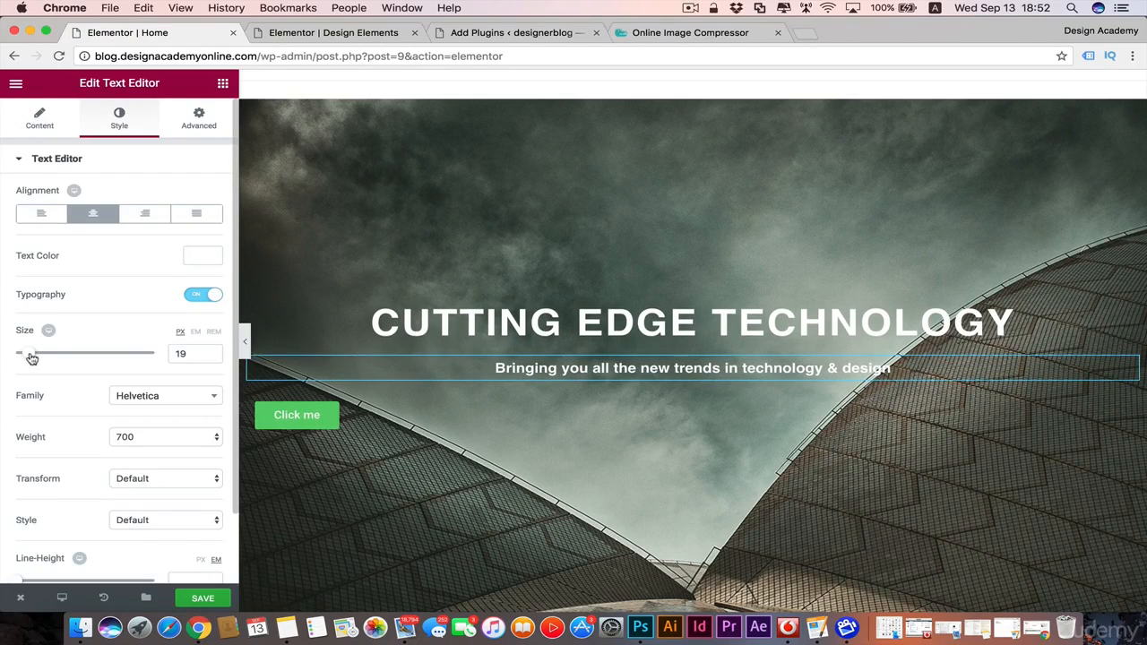
pyautogui.scroll(-2, 116, 403)
pyautogui.click(197, 428)
pyautogui.click(199, 440)
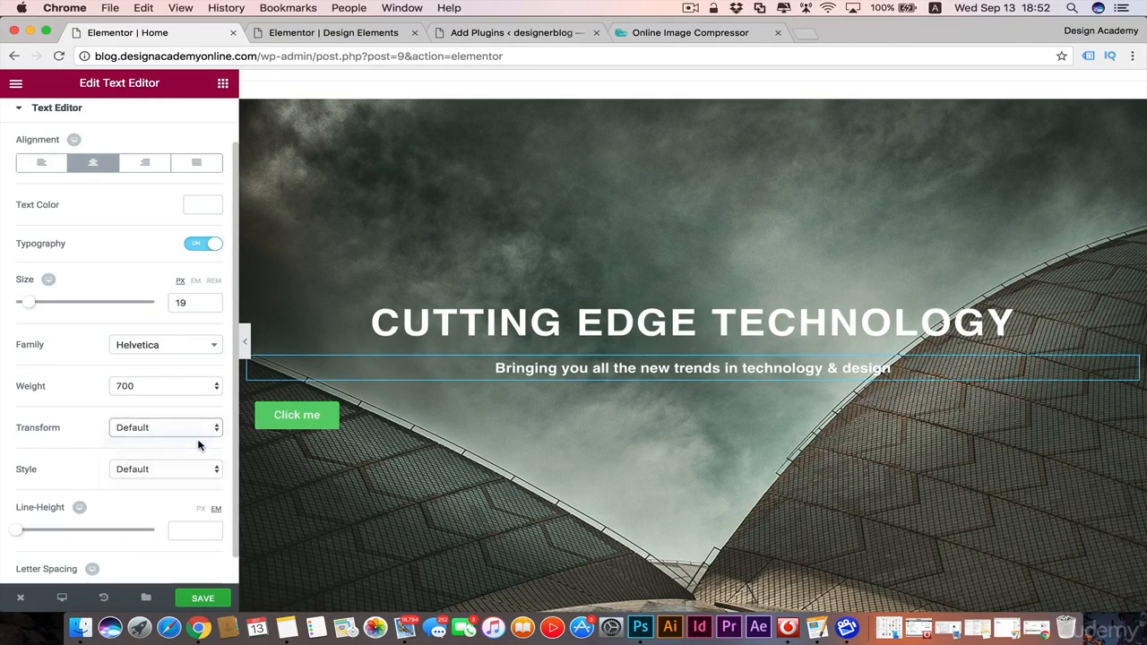
pyautogui.scroll(-1, 699, 296)
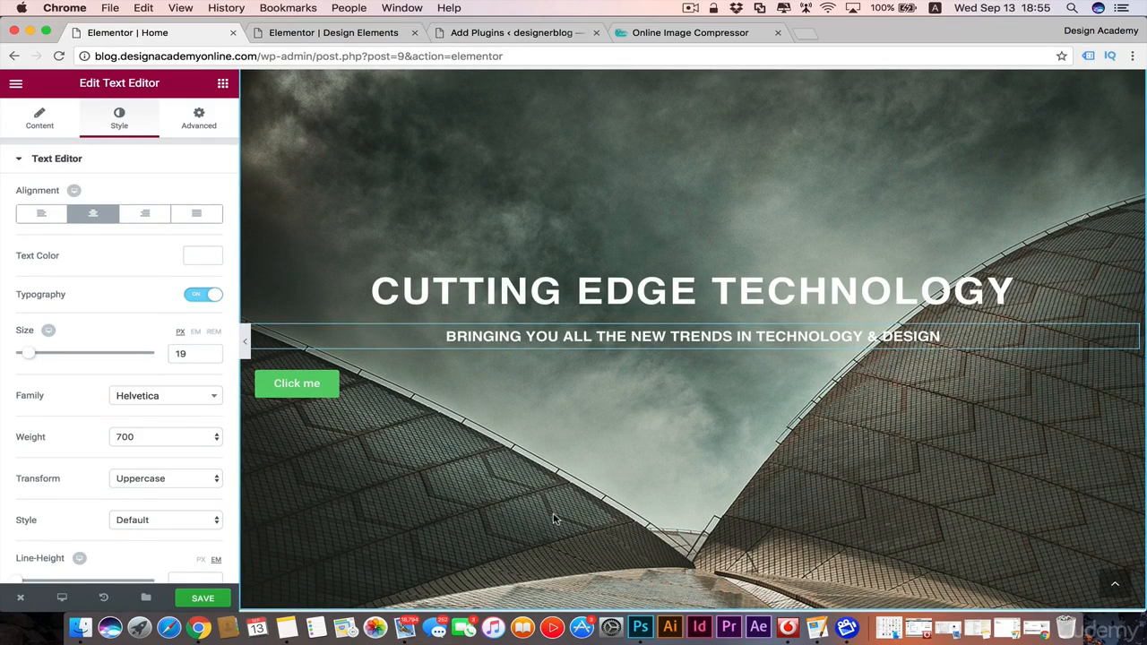
# Step: Give the hero section a background overlay of the Classic type in its style settings
pyautogui.scroll(1, 554, 519)
pyautogui.scroll(-1, 558, 456)
pyautogui.scroll(1, 557, 460)
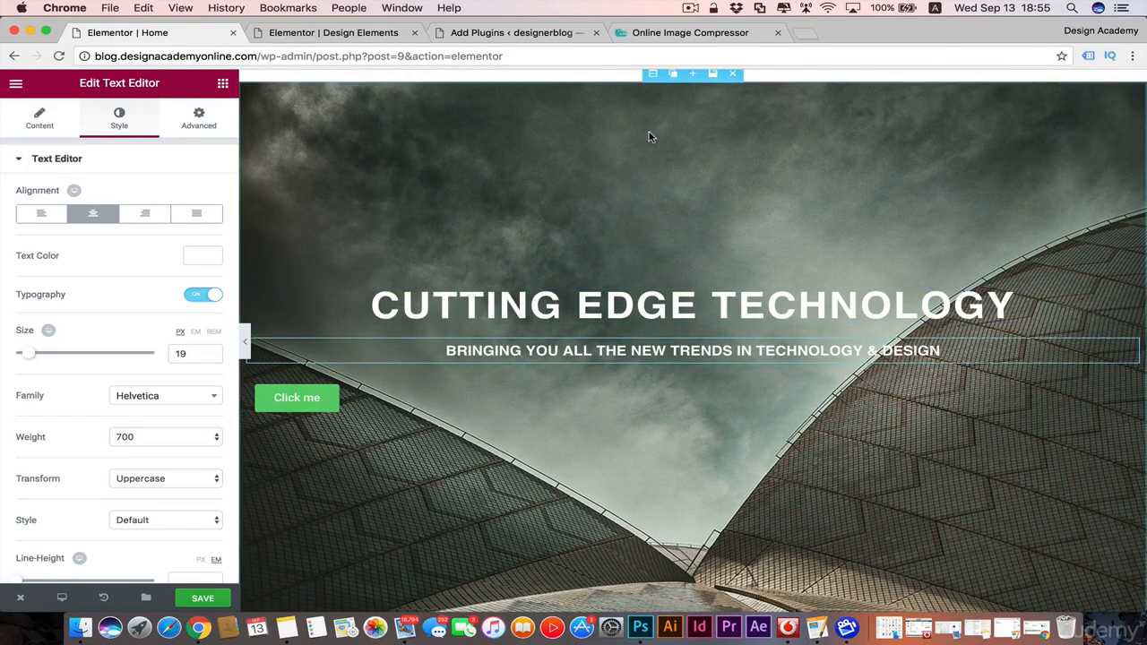
pyautogui.click(653, 76)
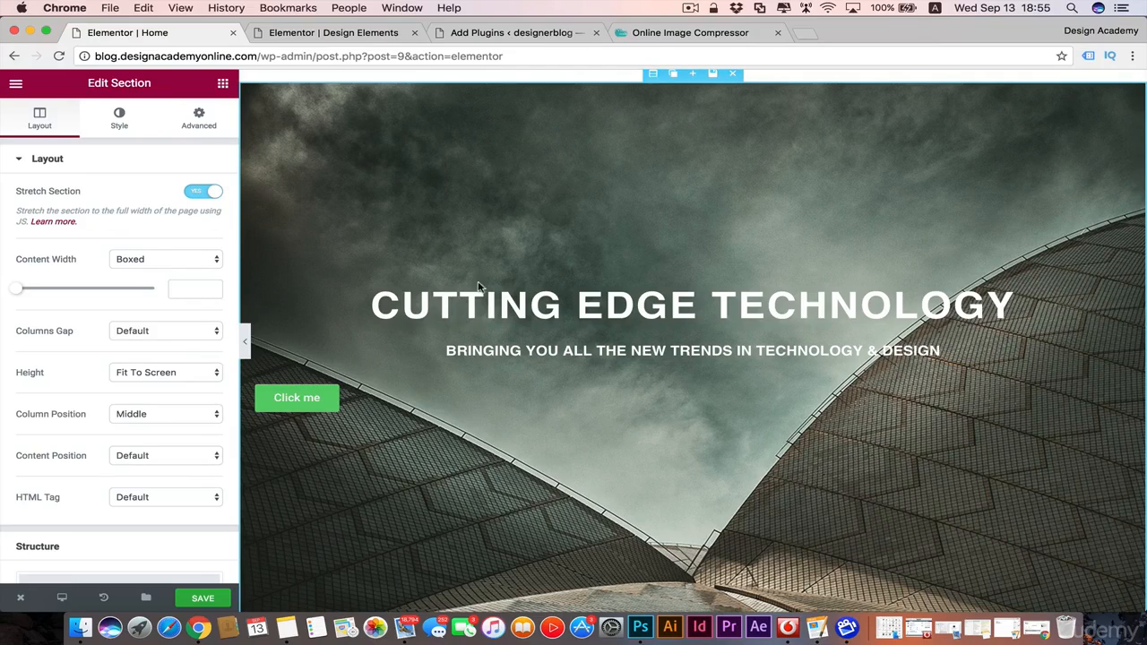
pyautogui.click(119, 121)
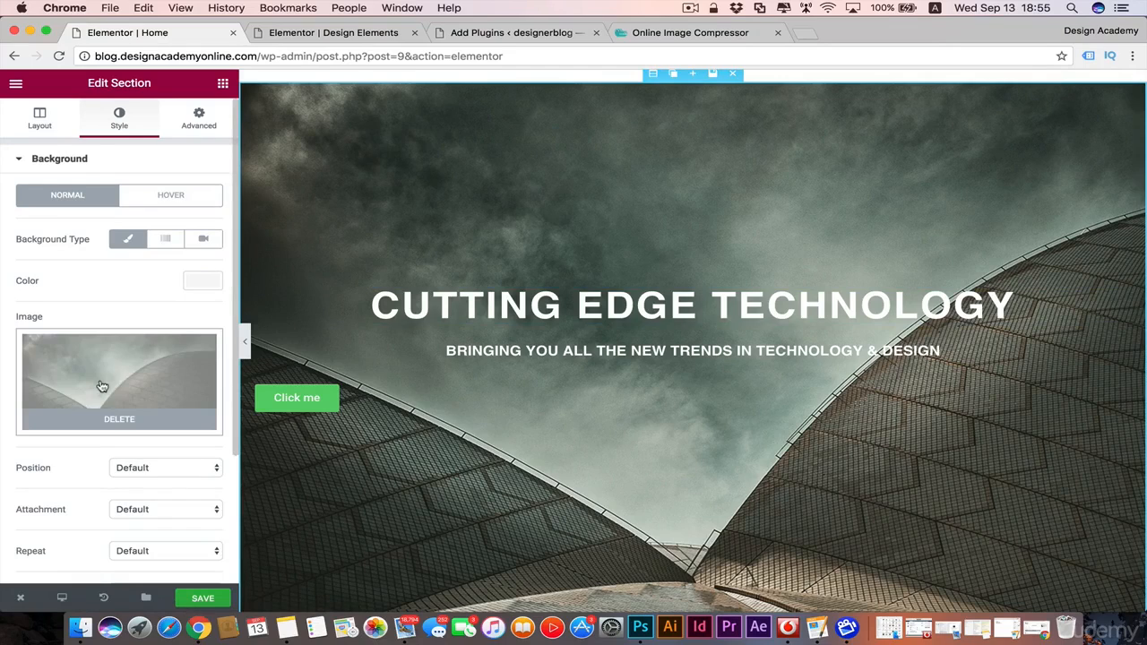
pyautogui.click(17, 161)
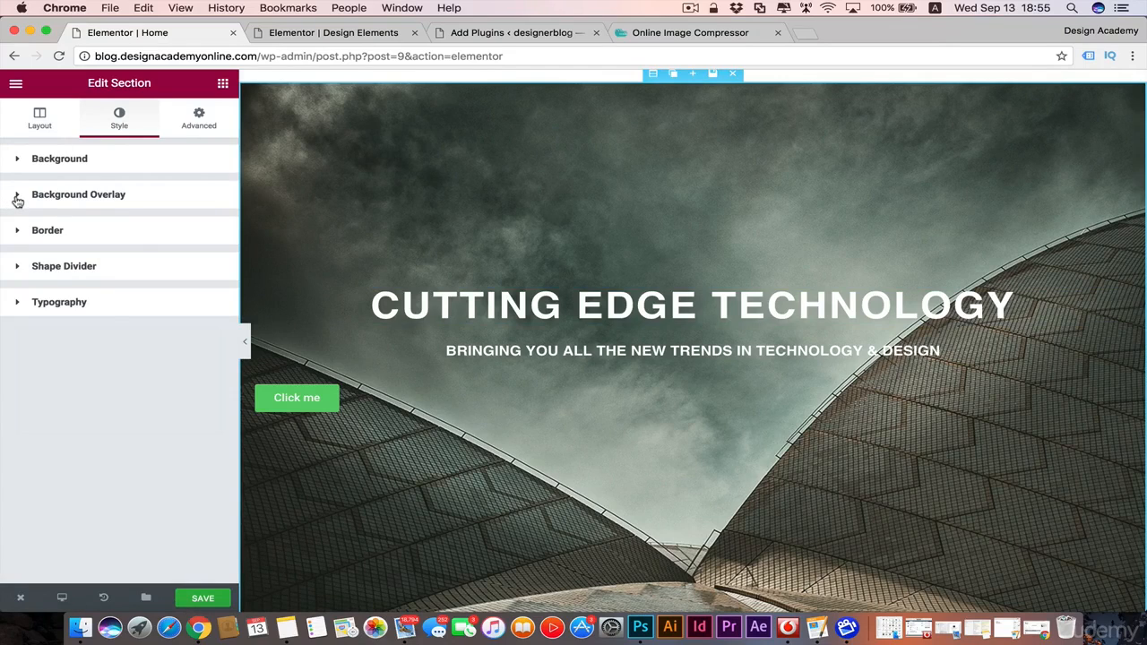
pyautogui.click(17, 199)
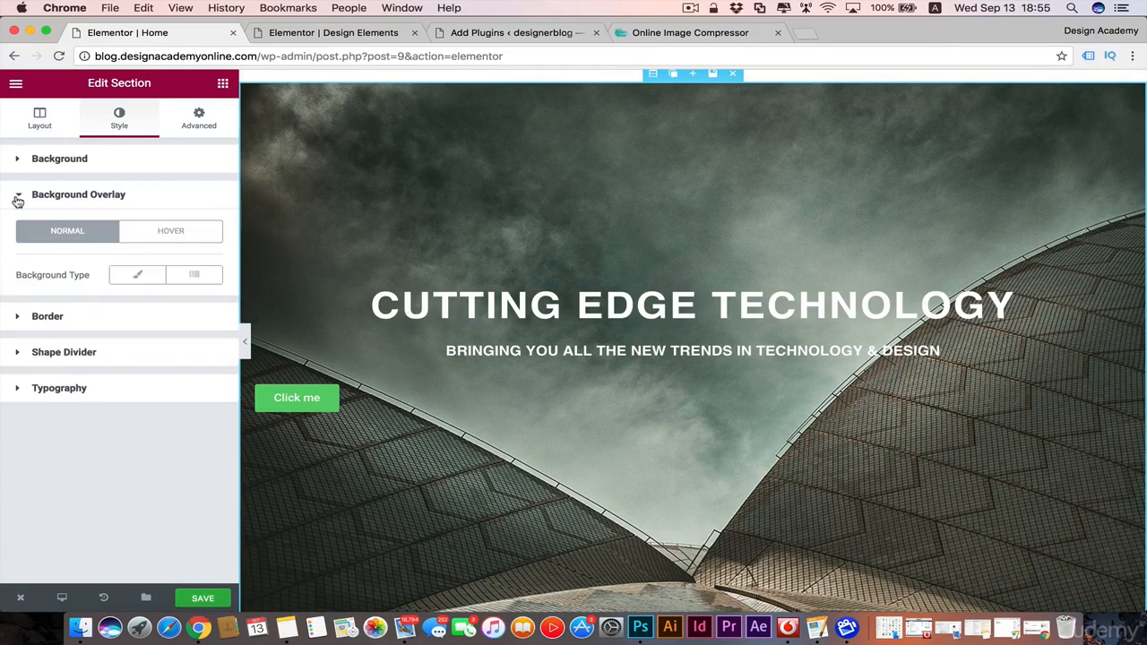
pyautogui.click(147, 279)
# Step: Set the background overlay's color to black (#000000) and reduce its alpha to between 0.2 and 0.3
pyautogui.scroll(-2, 46, 313)
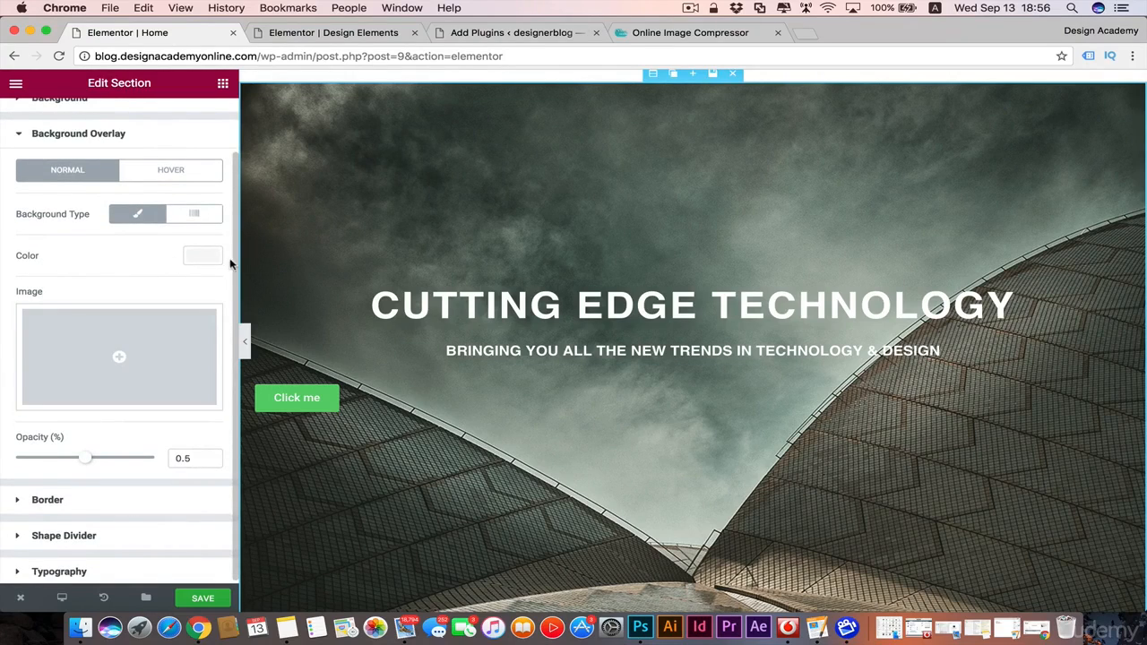
pyautogui.click(204, 258)
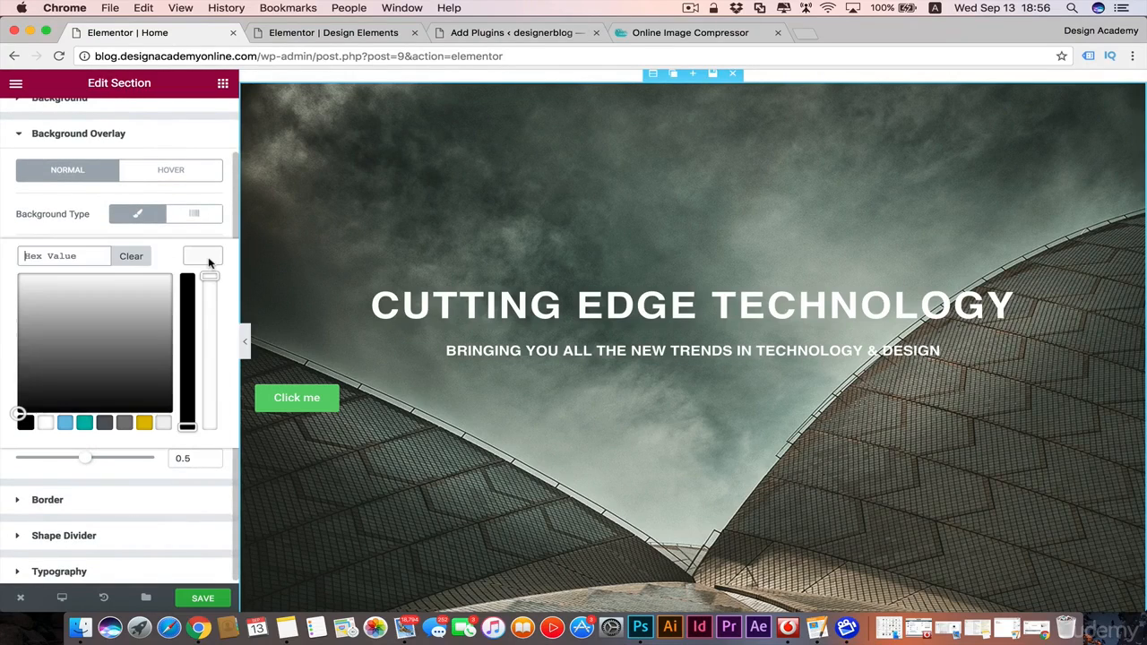
pyautogui.click(26, 423)
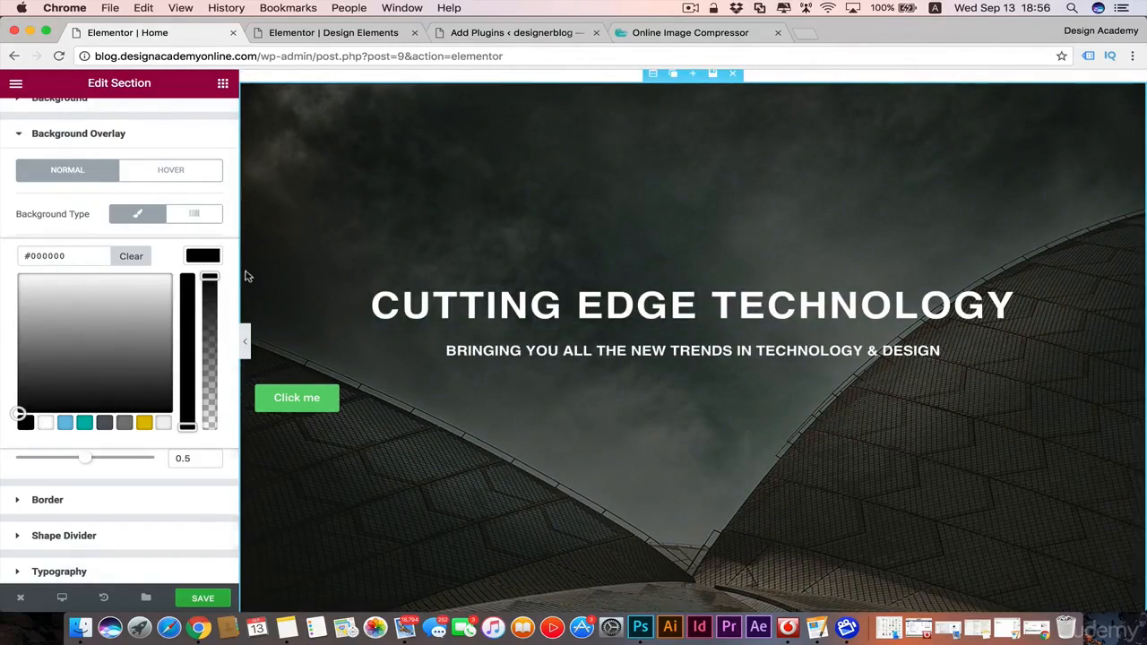
pyautogui.moveTo(209, 278); pyautogui.dragTo(207, 389)
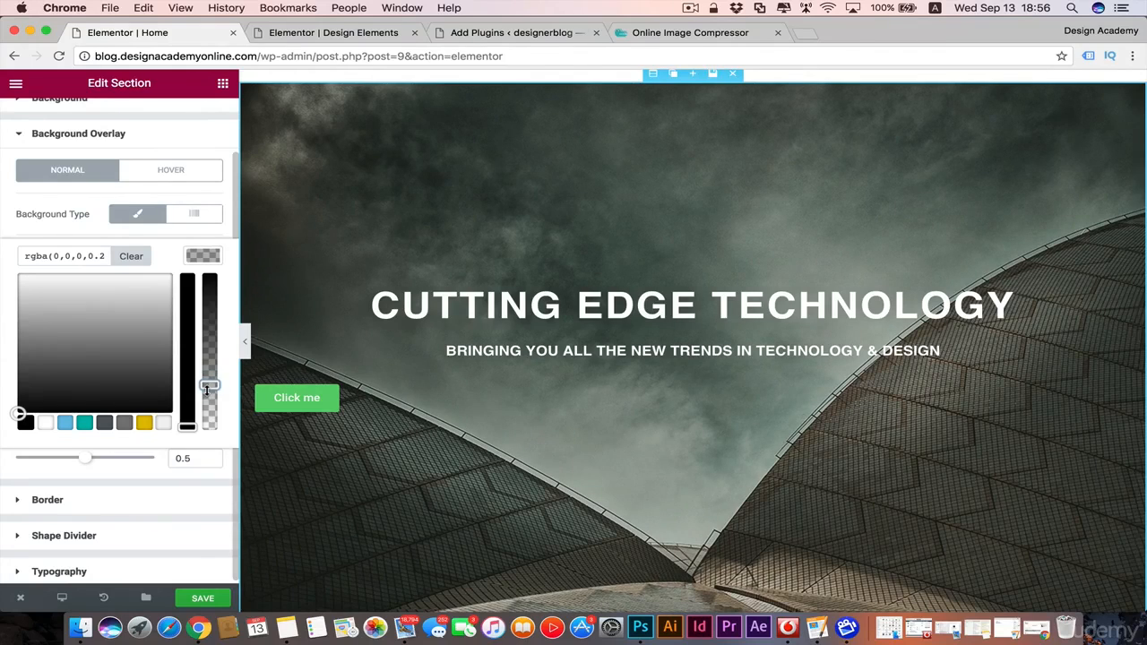
pyautogui.scroll(-1, 860, 417)
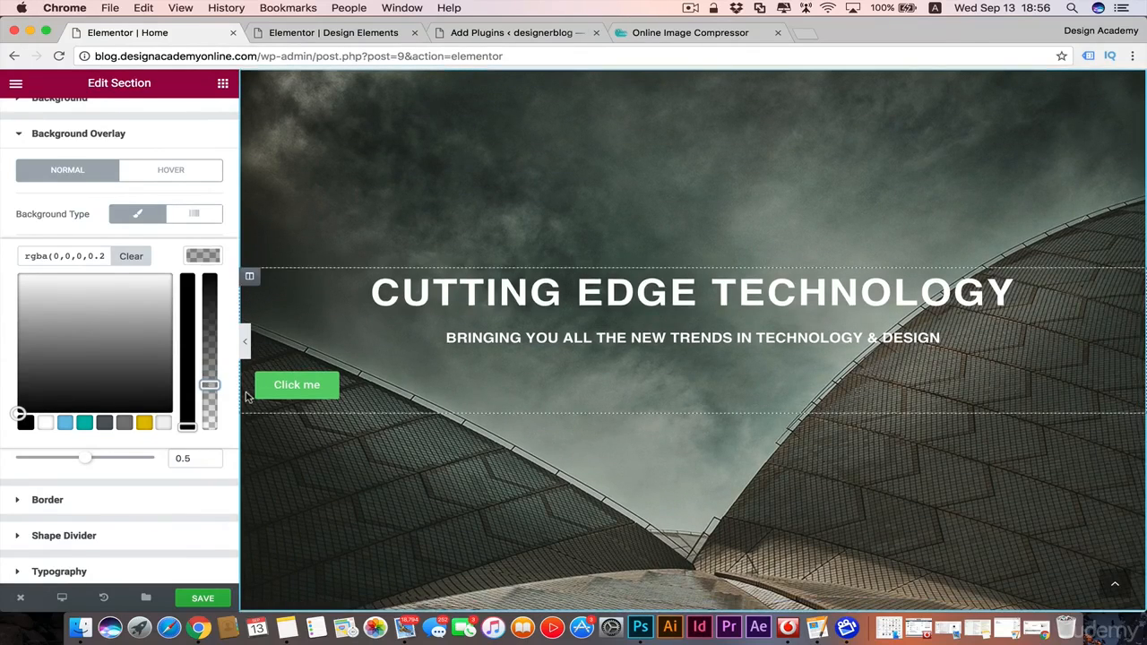
# Step: Set the "Click me" button's type to Info and change its text to "Services"
pyautogui.click(203, 255)
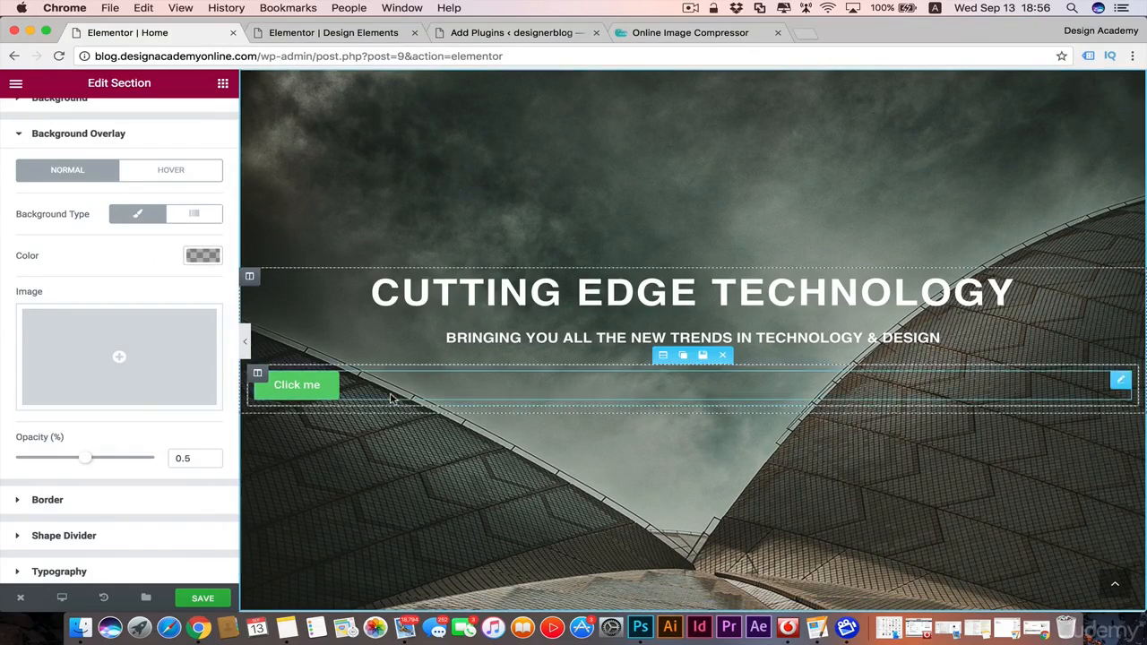
pyautogui.click(330, 385)
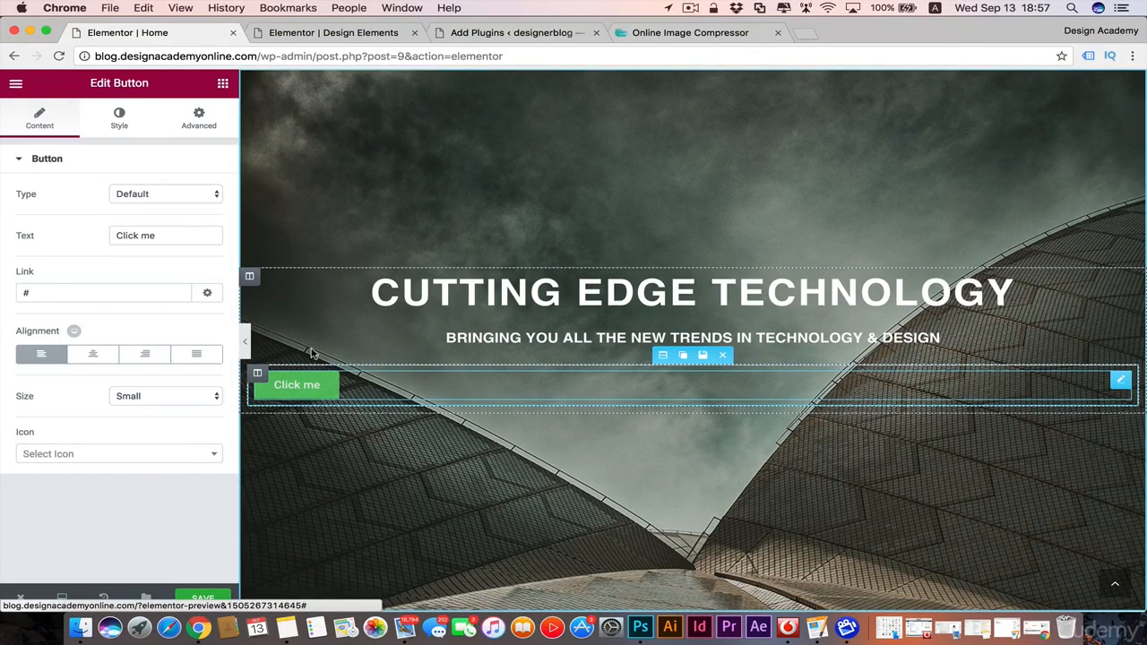
pyautogui.click(216, 195)
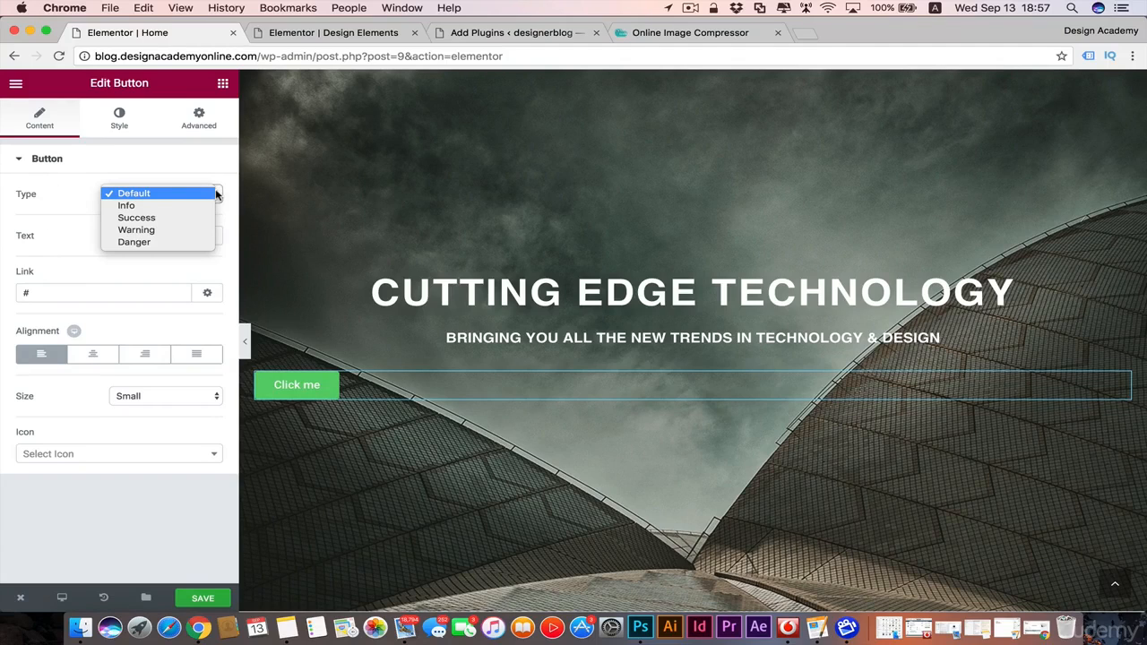
pyautogui.click(164, 243)
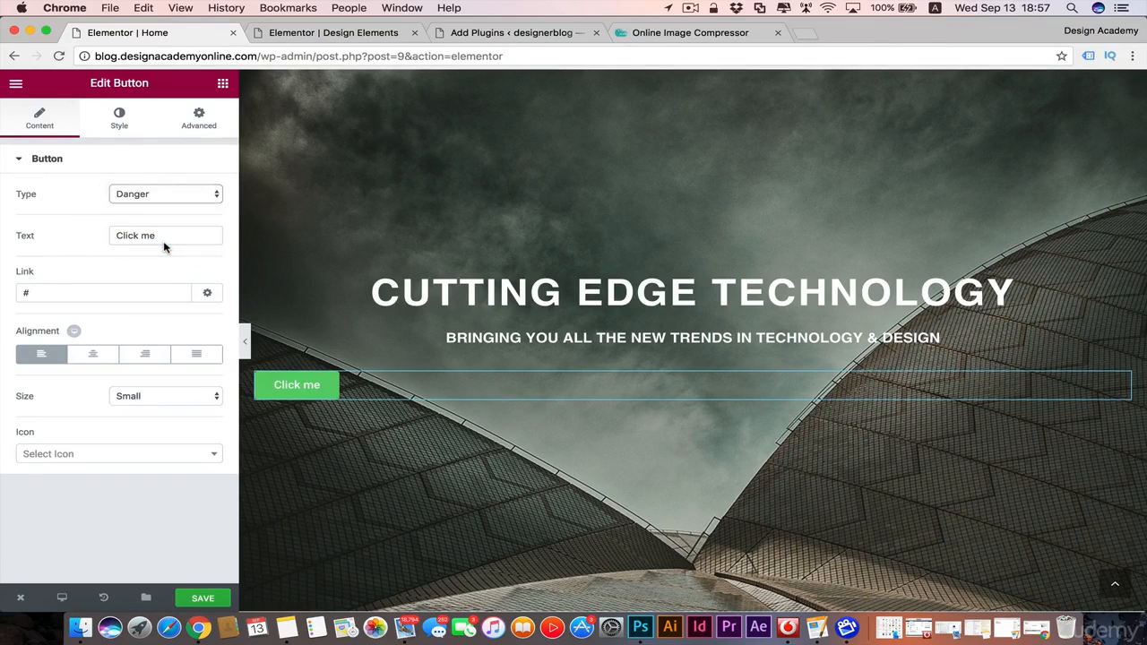
pyautogui.click(210, 195)
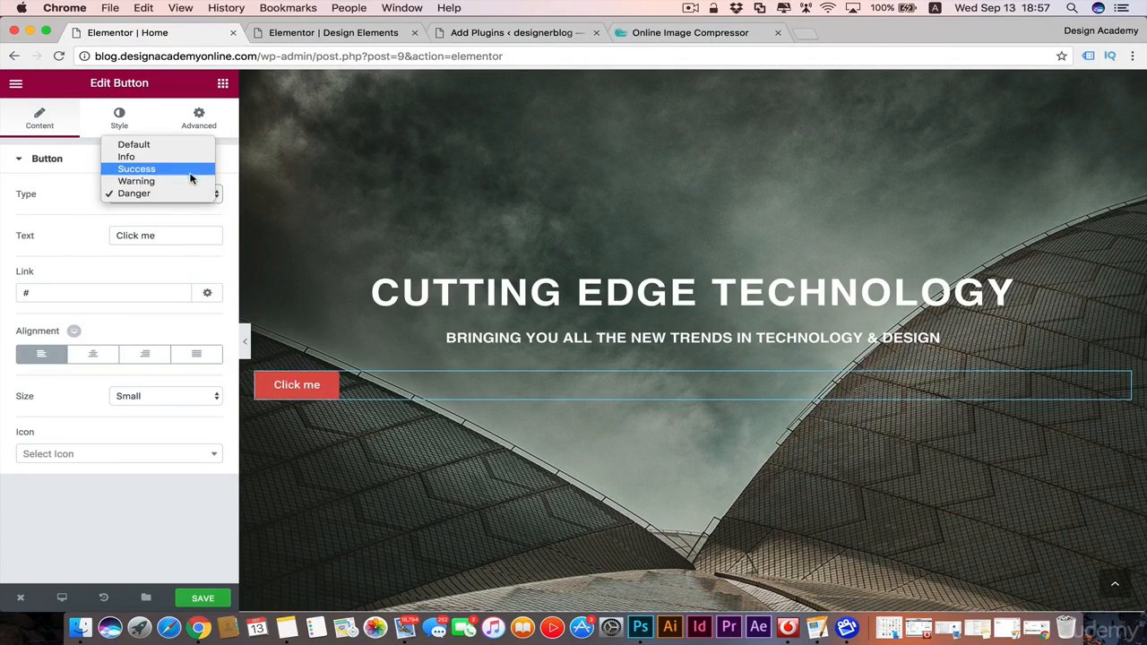
pyautogui.click(192, 179)
pyautogui.click(215, 197)
pyautogui.click(192, 183)
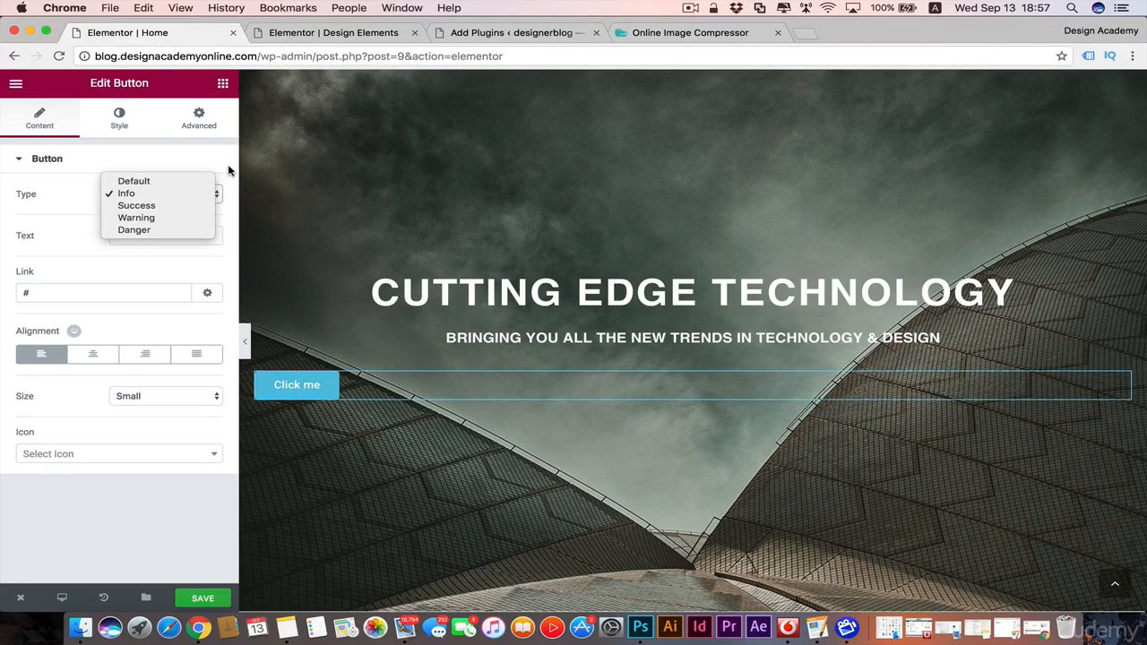
pyautogui.click(228, 170)
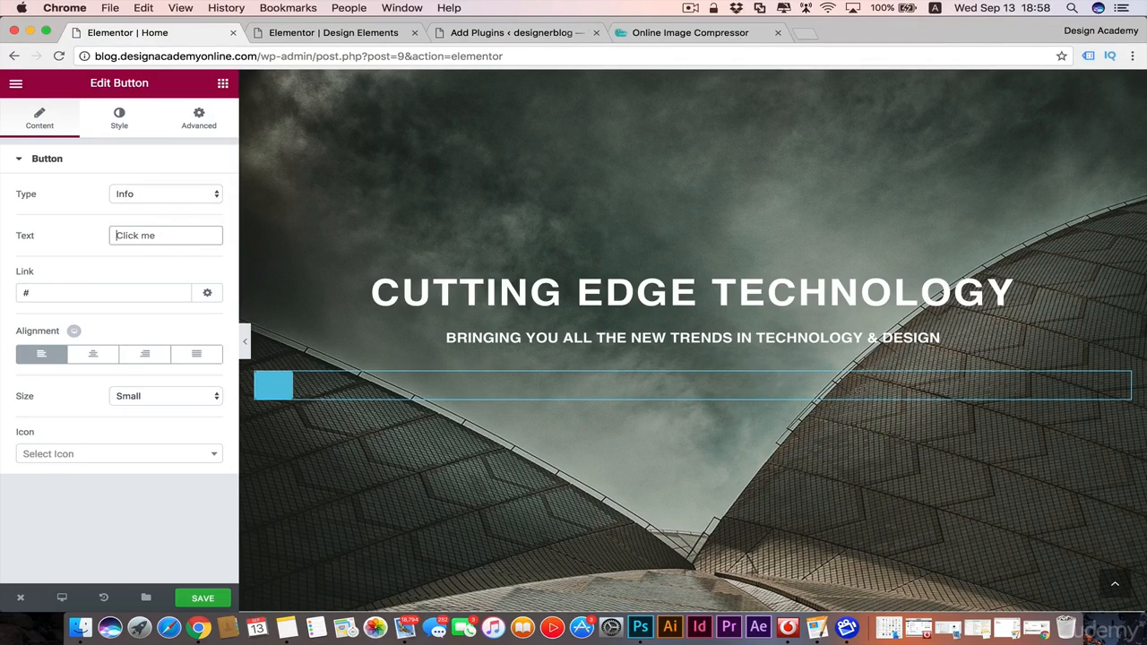
pyautogui.write('Services')
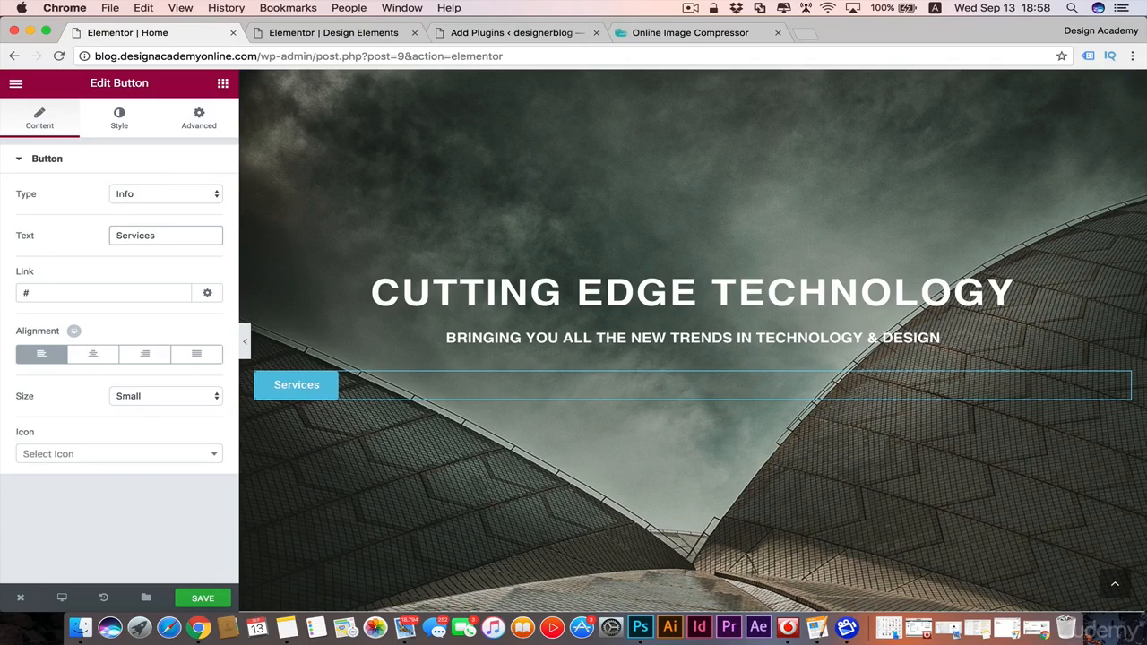
# Step: Try the Medium and Extra Large sizes on the Services button and return it to Small
pyautogui.click(216, 396)
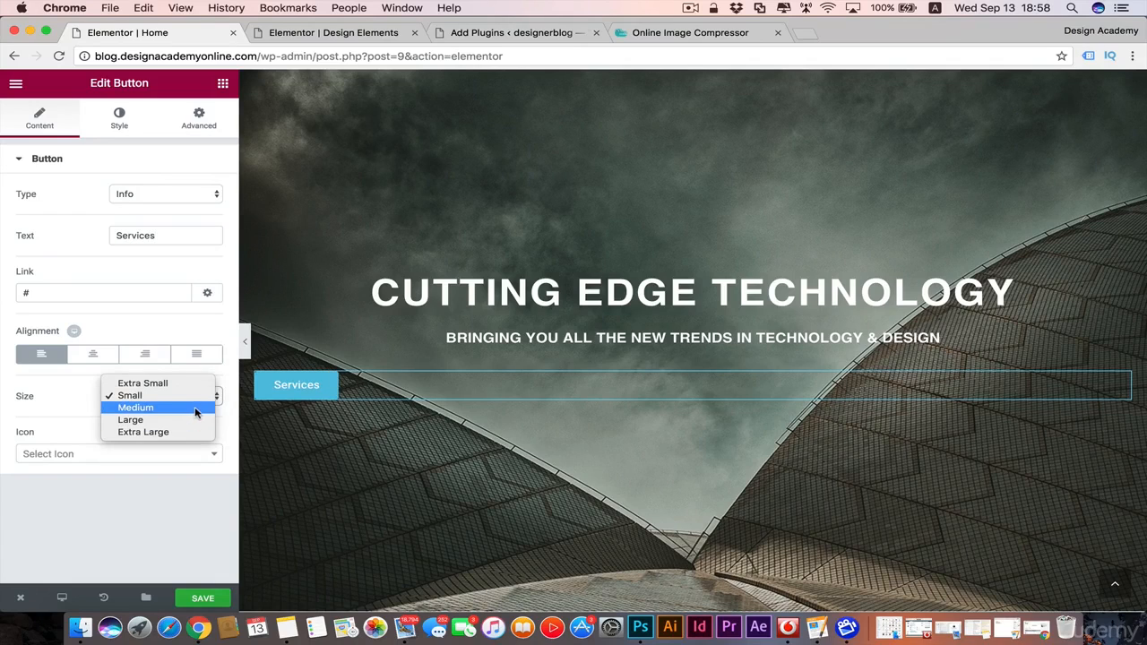
pyautogui.click(196, 411)
pyautogui.click(212, 396)
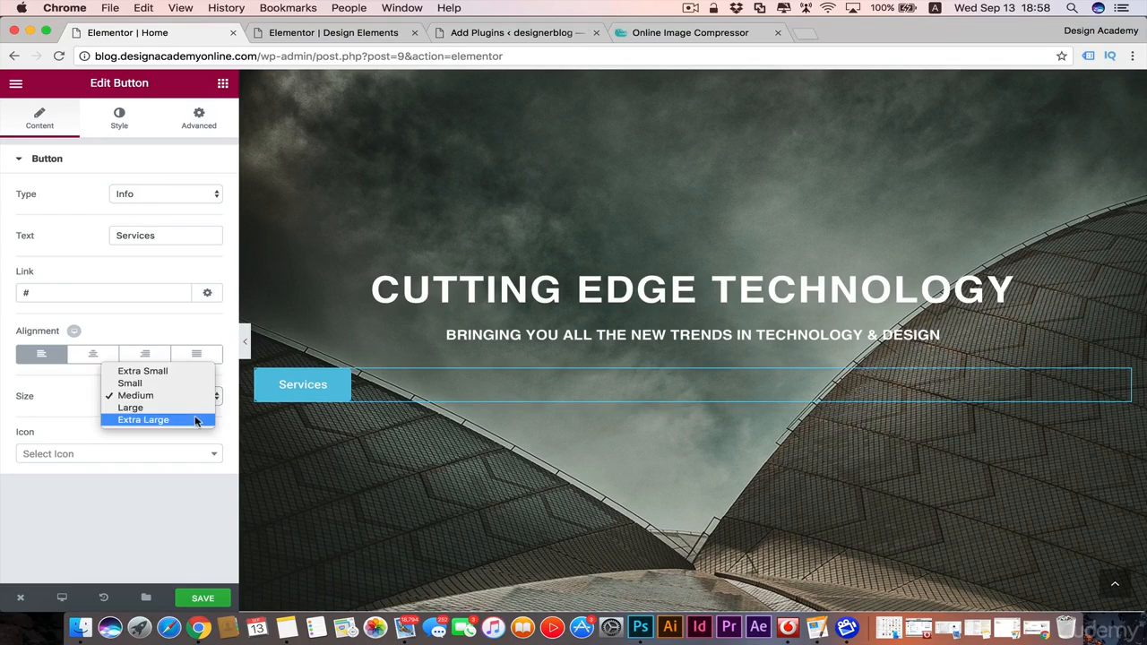
pyautogui.click(195, 420)
pyautogui.click(213, 400)
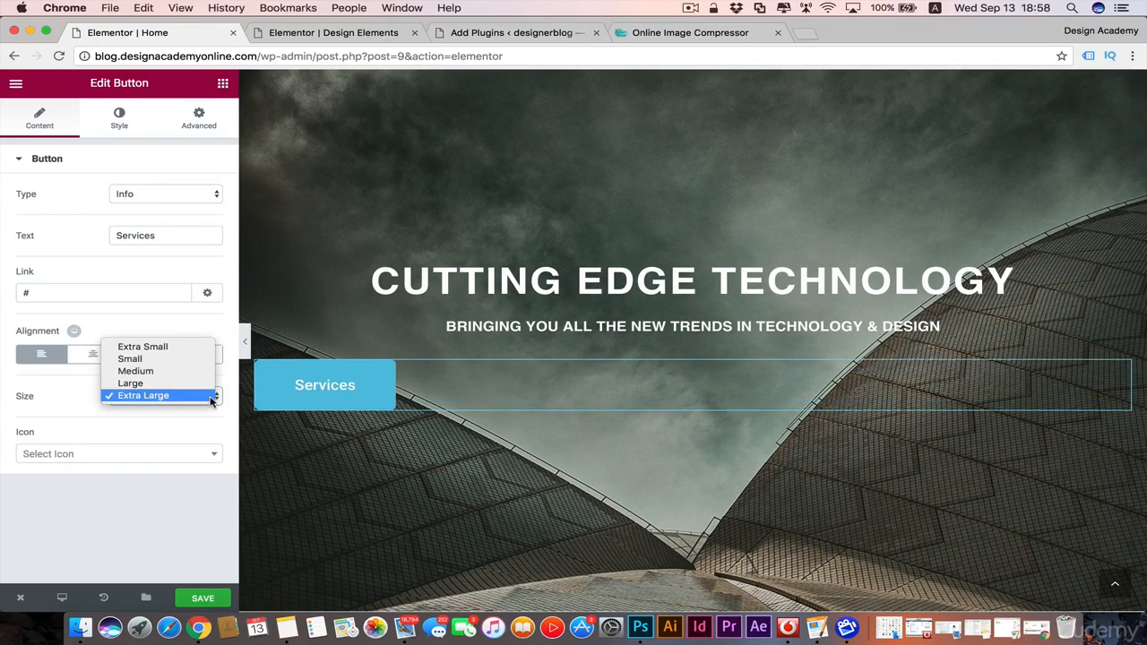
pyautogui.click(185, 360)
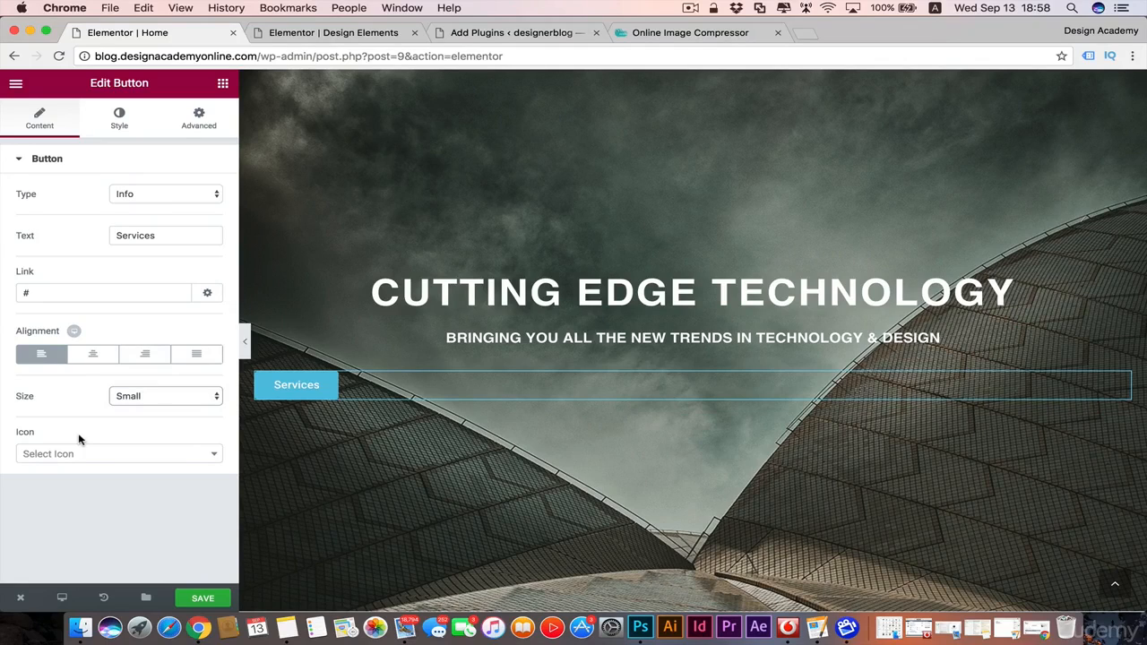
# Step: Add the angle-right icon to the Services button, positioned after the text with an icon spacing of 5
pyautogui.click(205, 459)
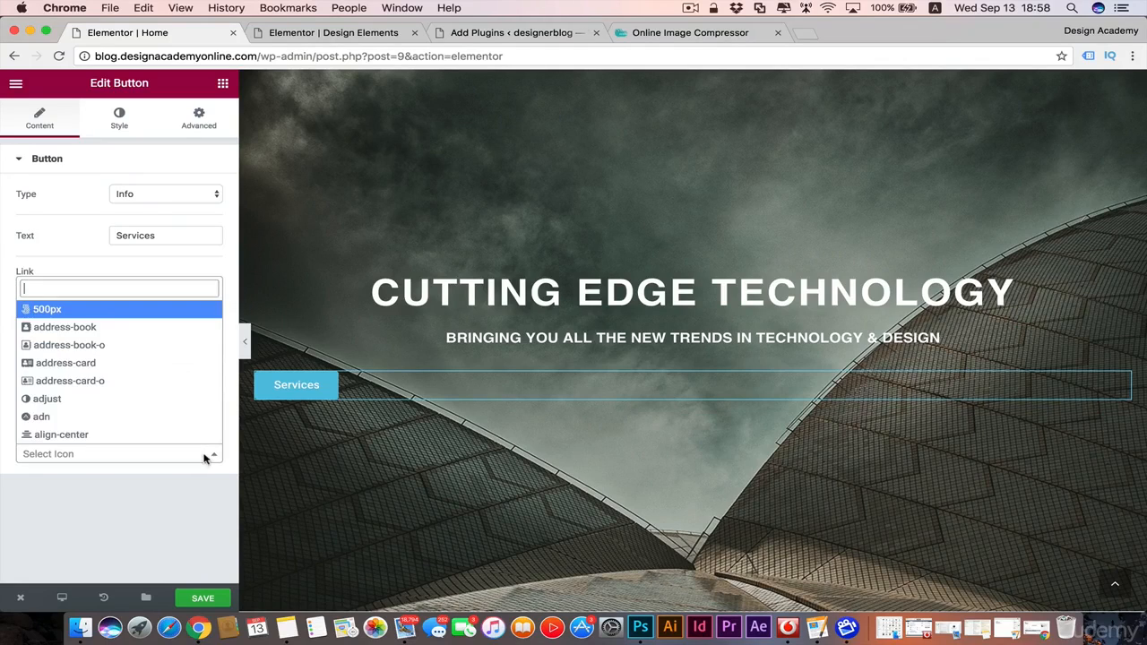
pyautogui.scroll(-4, 164, 390)
pyautogui.scroll(-5, 164, 390)
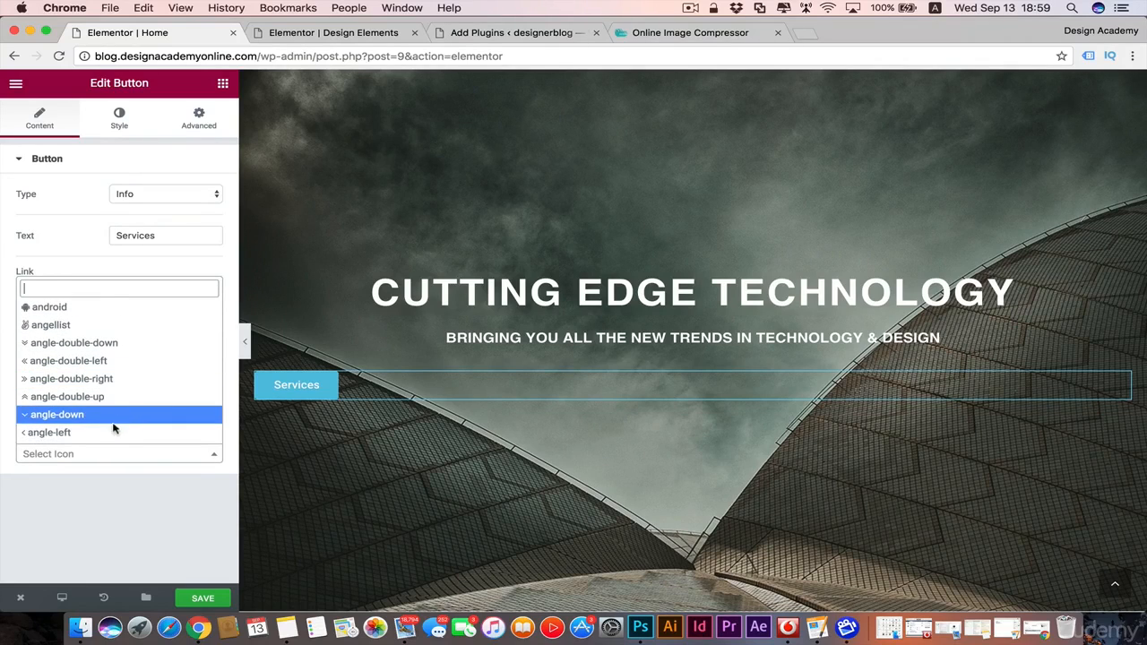
pyautogui.scroll(-2, 112, 421)
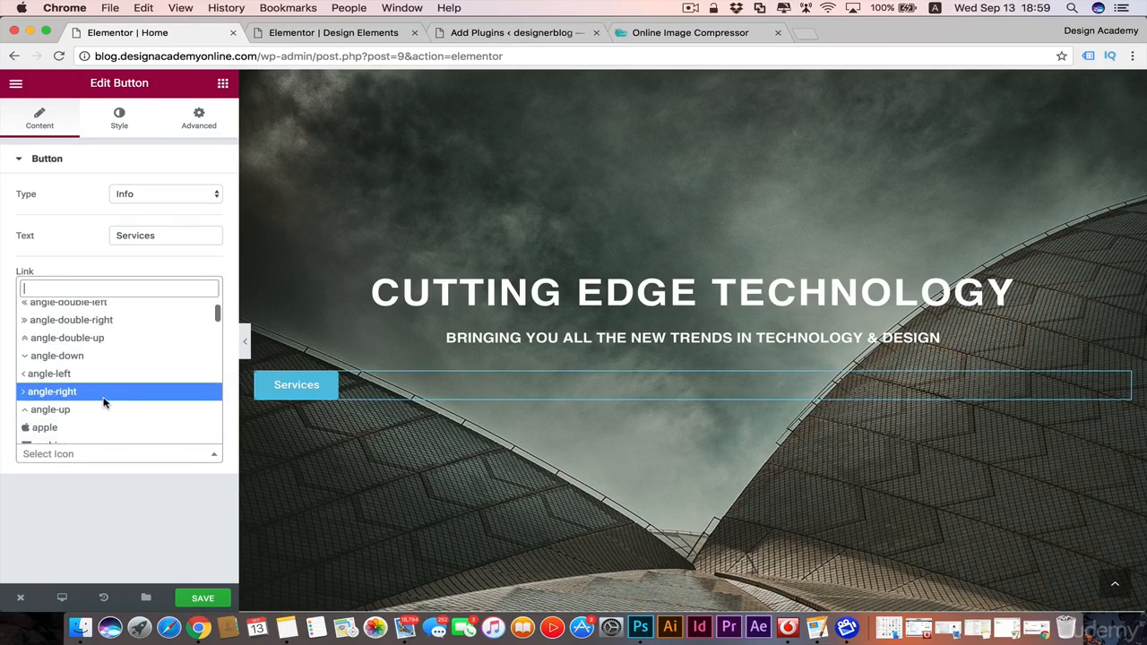
pyautogui.click(103, 391)
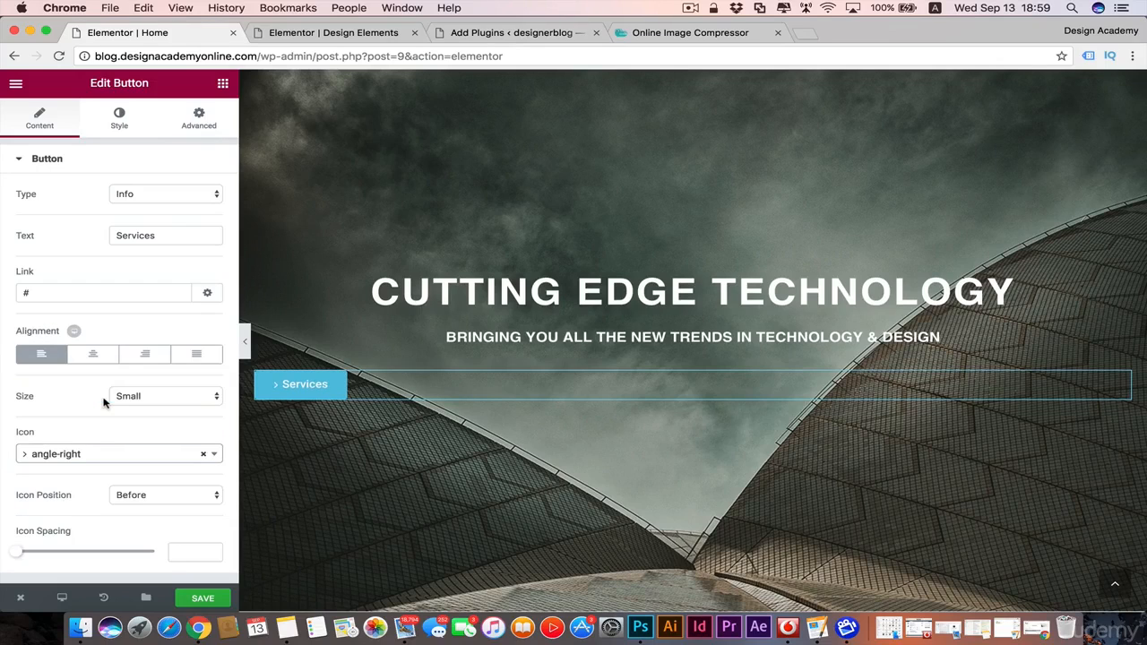
pyautogui.click(207, 500)
pyautogui.click(197, 505)
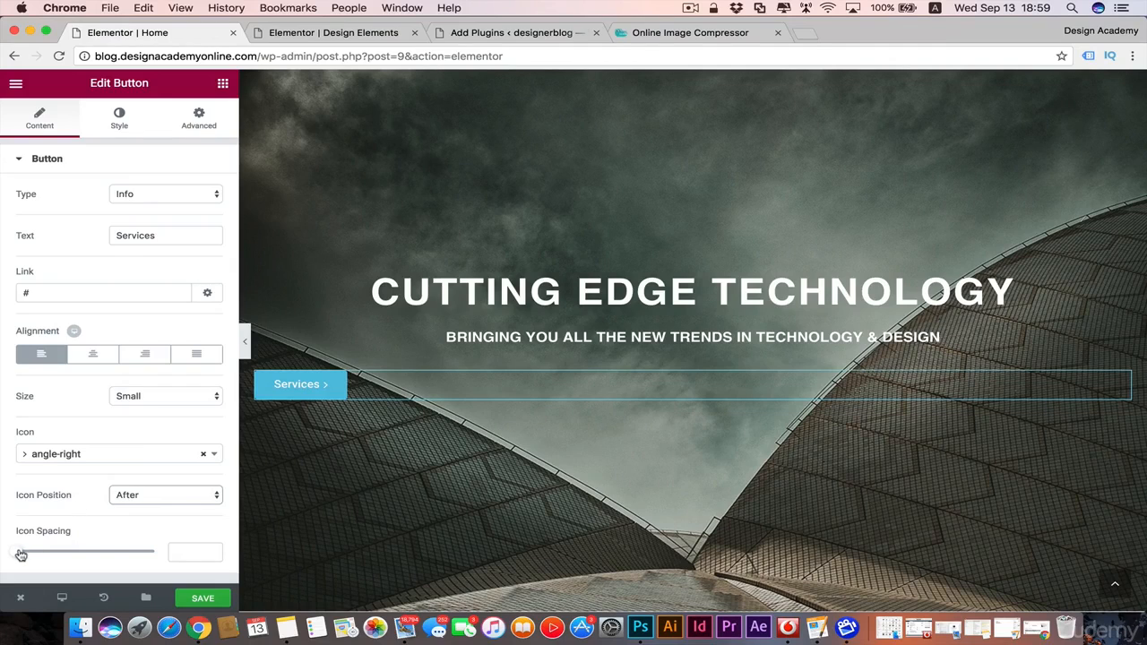
pyautogui.moveTo(21, 555)
pyautogui.mouseDown()
pyautogui.moveTo(158, 550)
pyautogui.moveTo(18, 544)
pyautogui.moveTo(34, 551)
pyautogui.mouseUp()
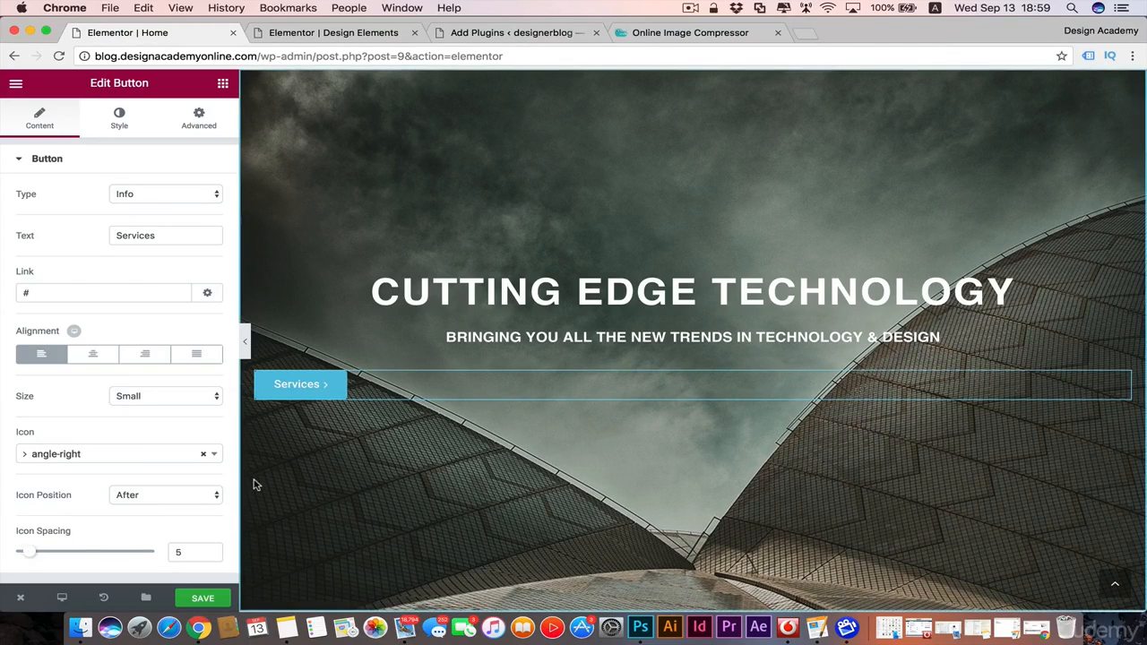
# Step: Remove the angle-right icon from the Services button
pyautogui.click(202, 454)
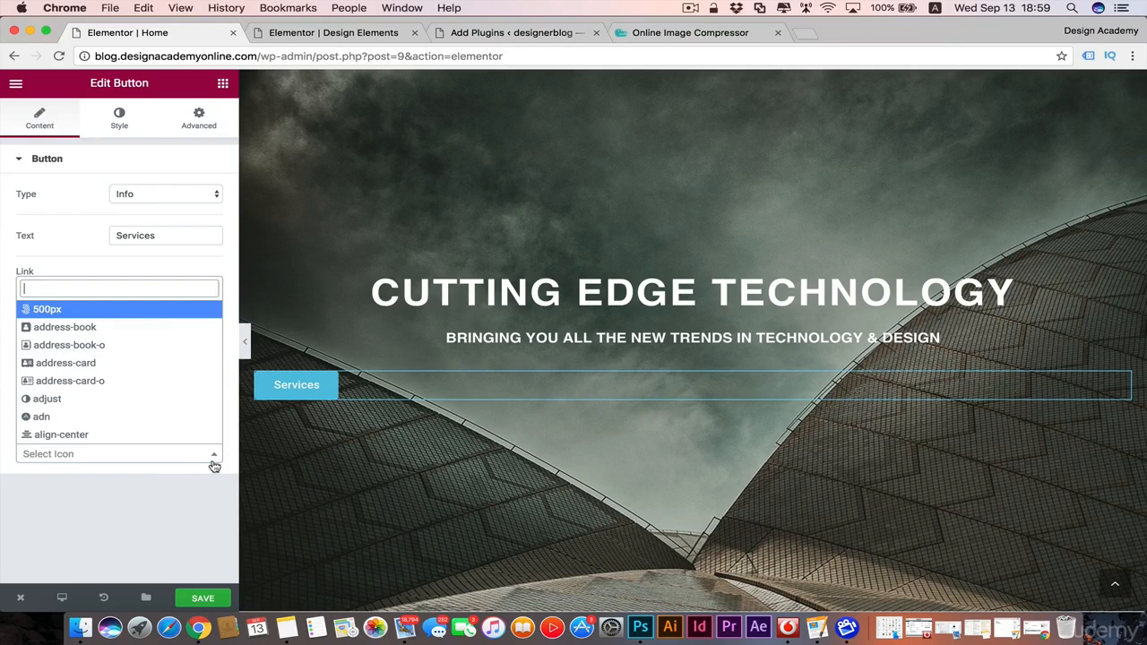
pyautogui.click(24, 119)
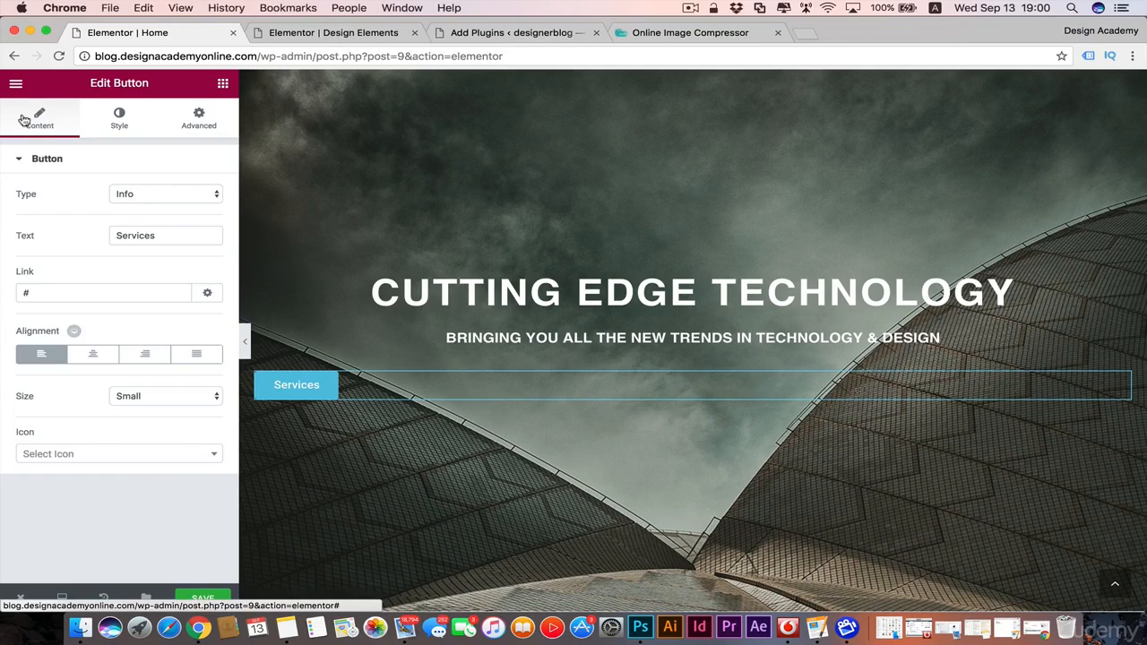
# Step: Review the Services button's style options and its advanced element style and background settings
pyautogui.click(126, 119)
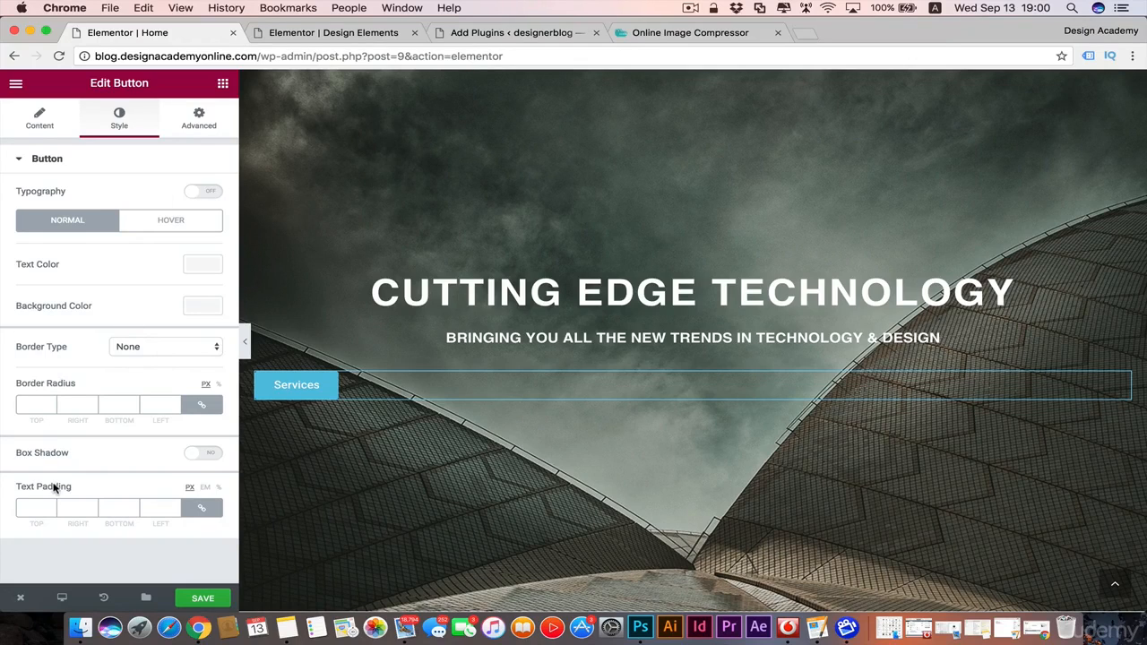
pyautogui.click(198, 121)
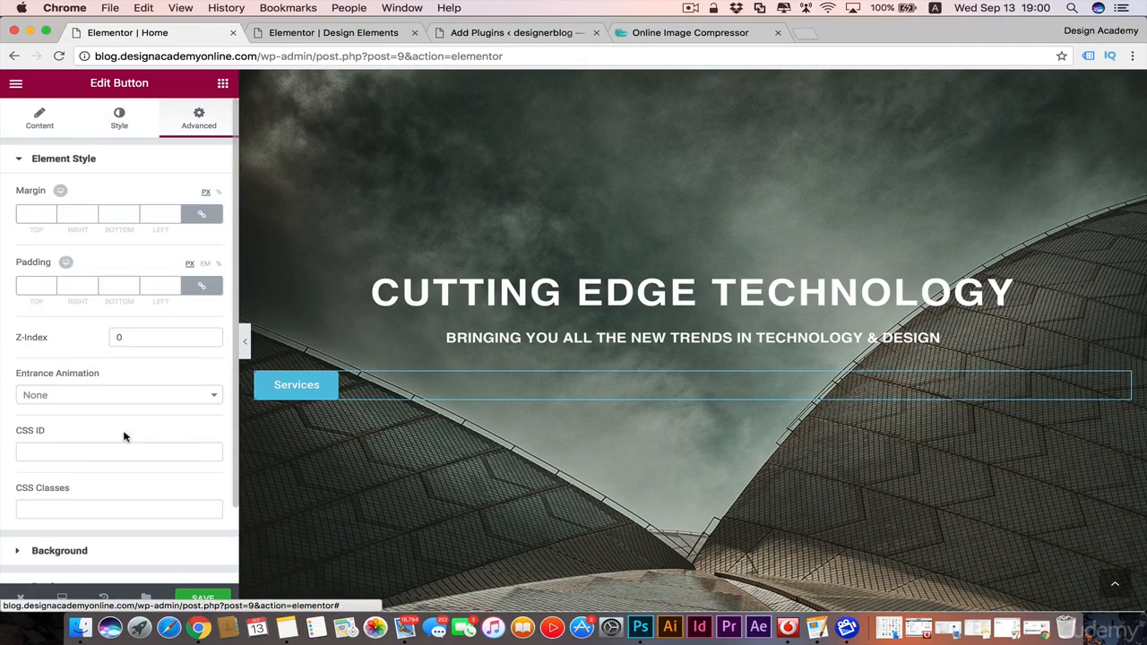
pyautogui.scroll(-2, 126, 435)
pyautogui.scroll(-1, 128, 442)
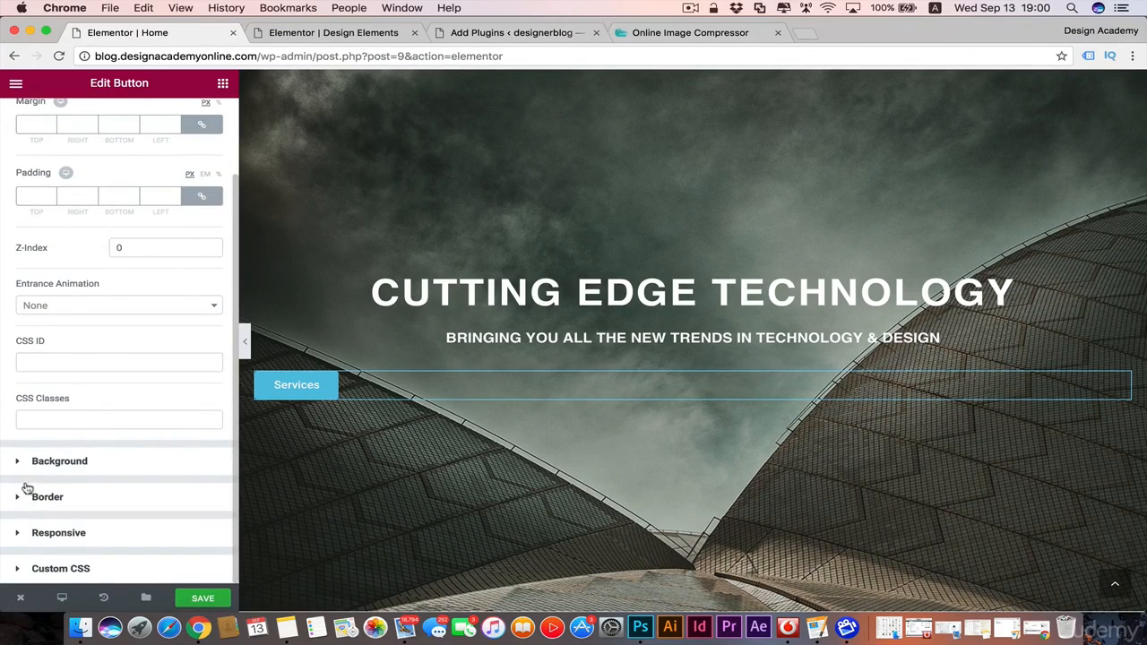
pyautogui.scroll(3, 37, 396)
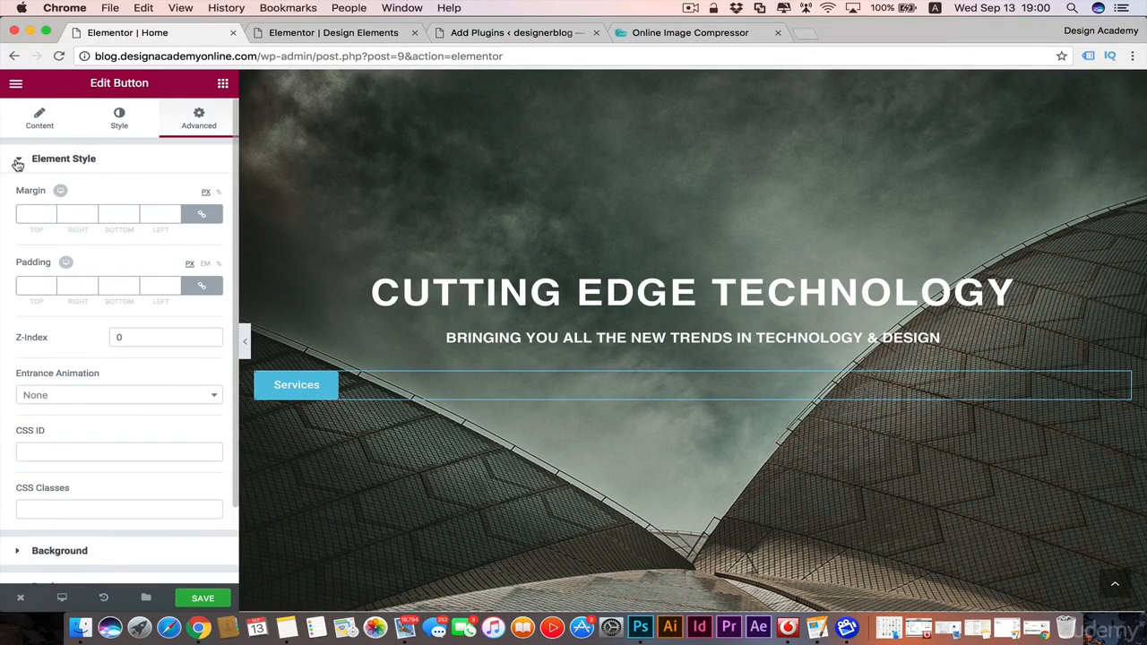
pyautogui.click(17, 163)
pyautogui.click(17, 196)
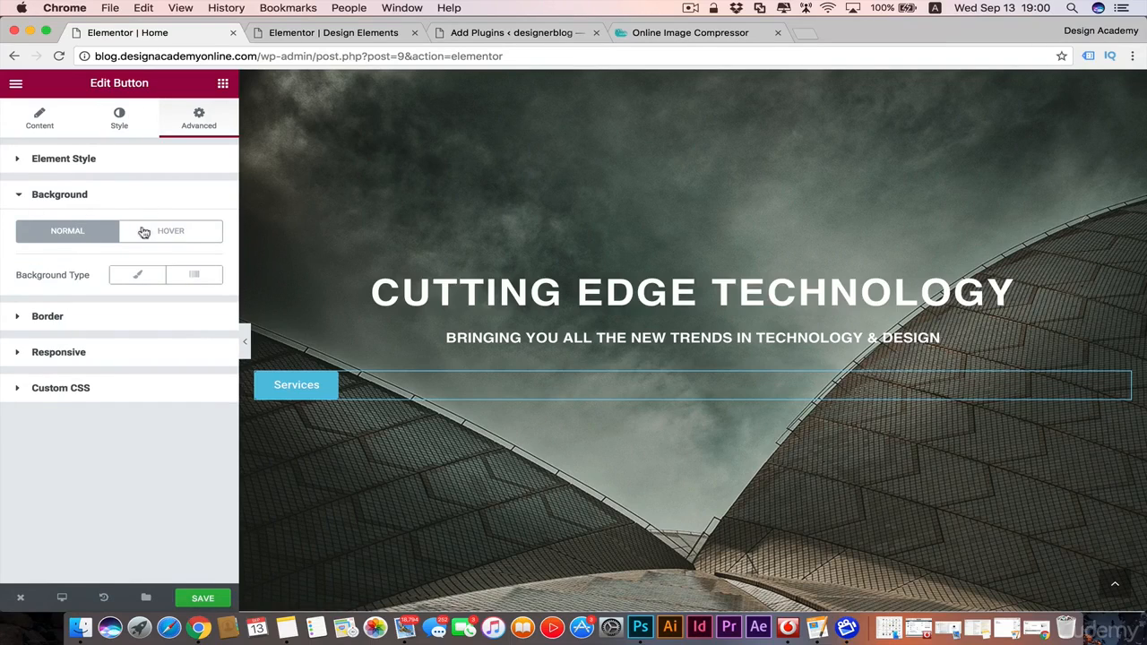
# Step: Set the Services button's normal-state background color to teal (#10b5ac) in its style settings
pyautogui.click(119, 118)
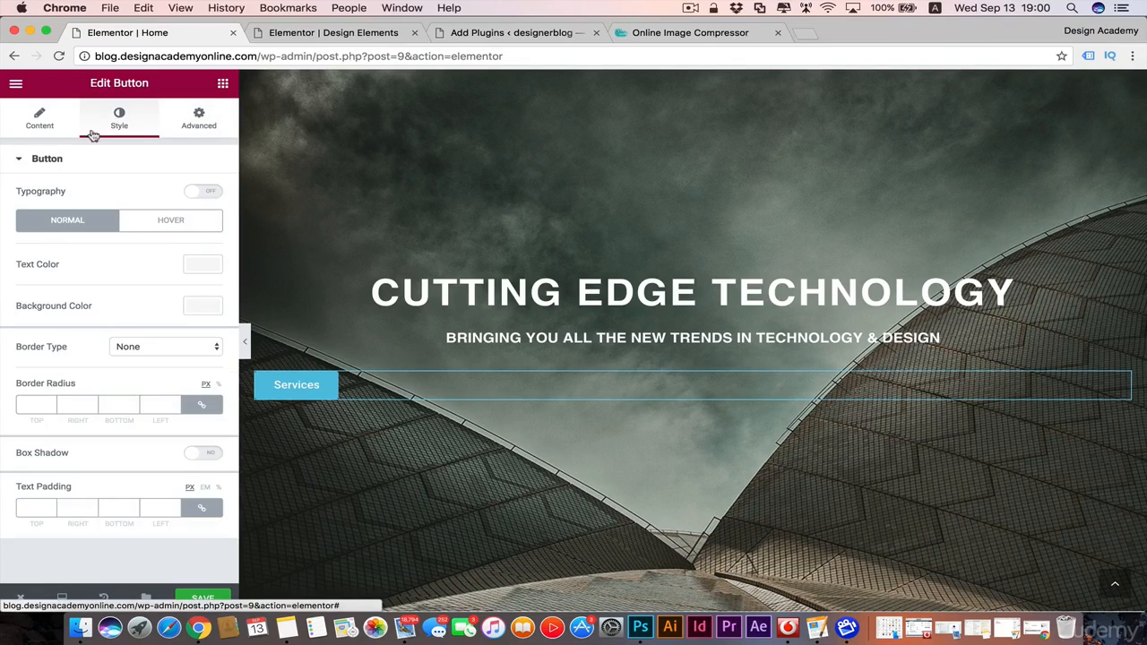
pyautogui.click(199, 309)
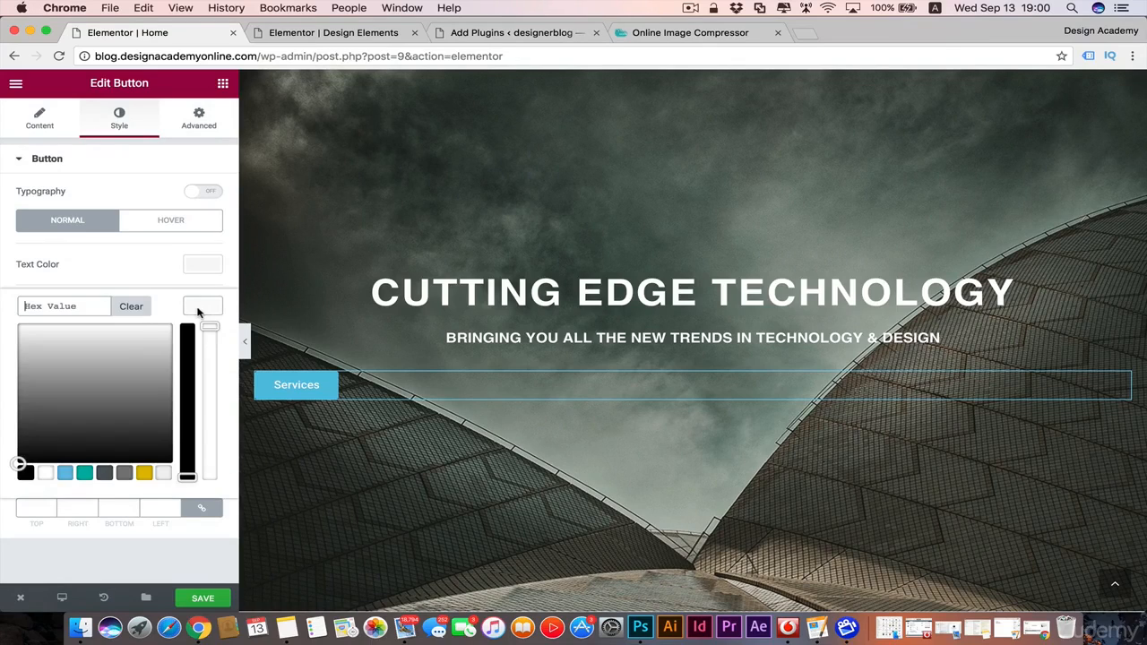
pyautogui.click(85, 474)
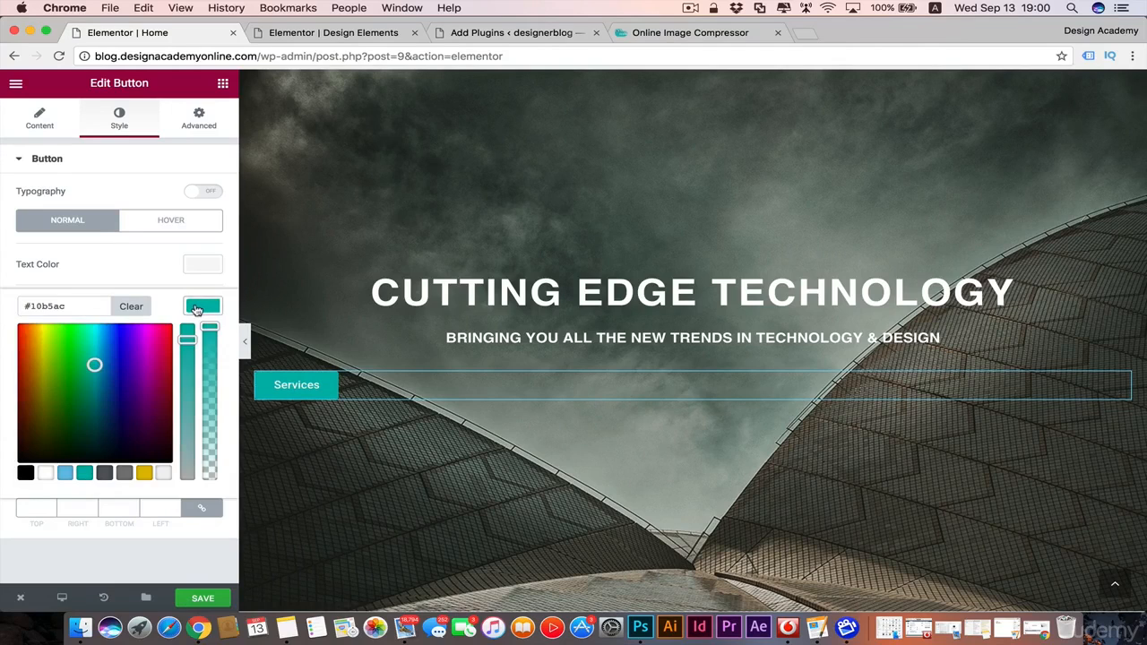
pyautogui.click(197, 309)
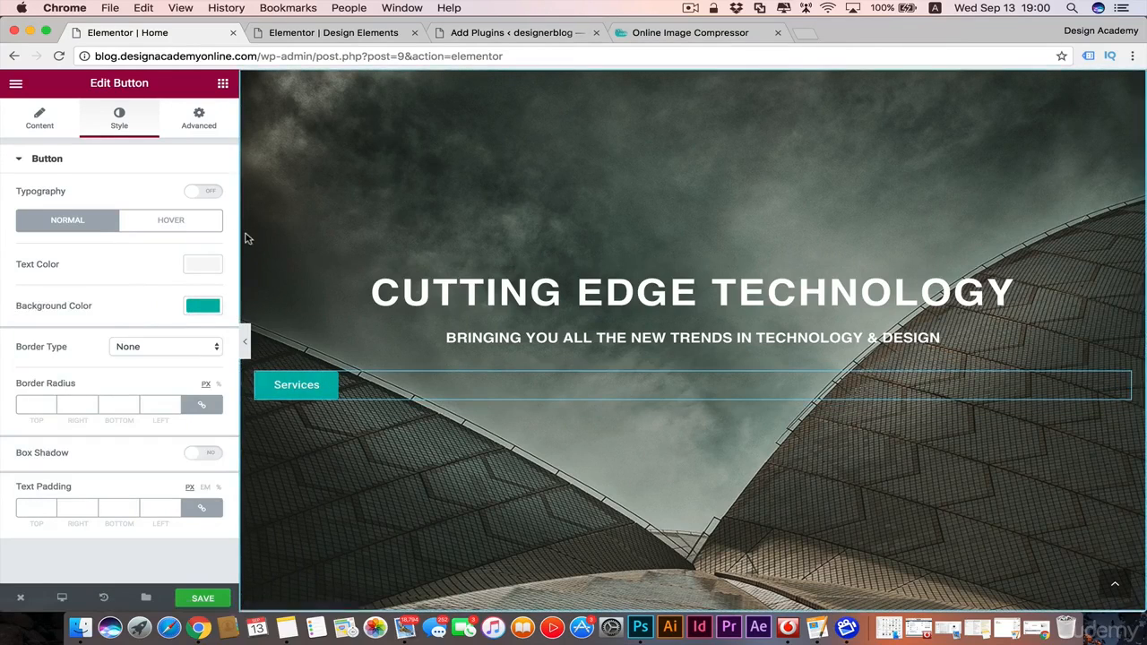
# Step: Try yellow (#e2bd00) as the Services button's hover-state background color and settle on gray (#7a7a7a)
pyautogui.click(198, 229)
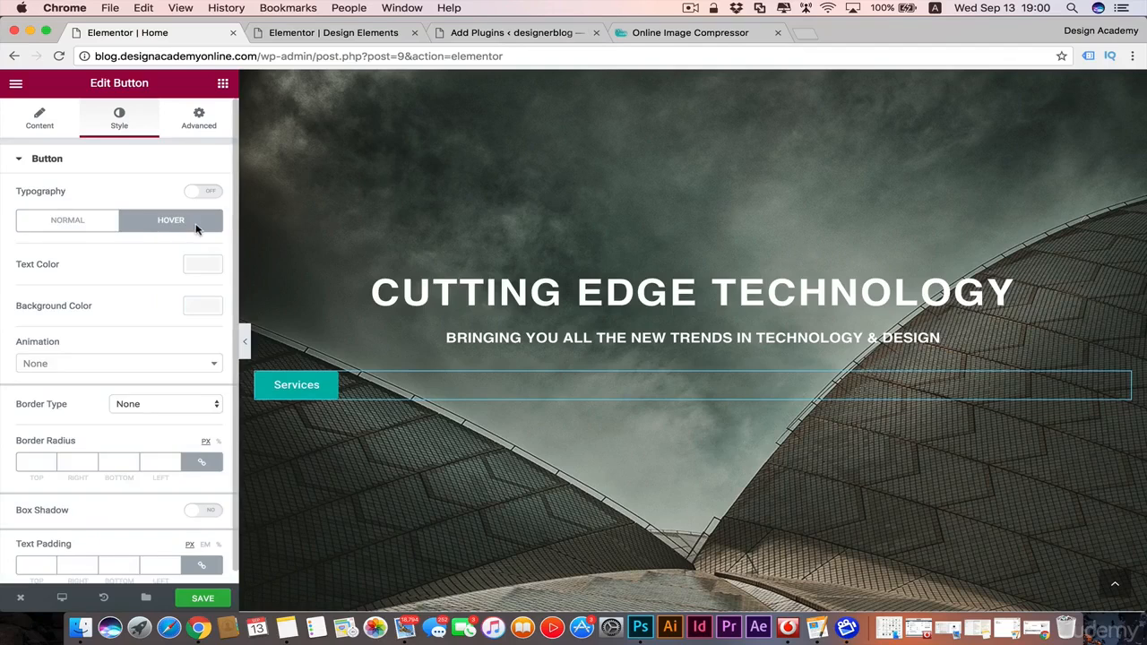
pyautogui.click(198, 305)
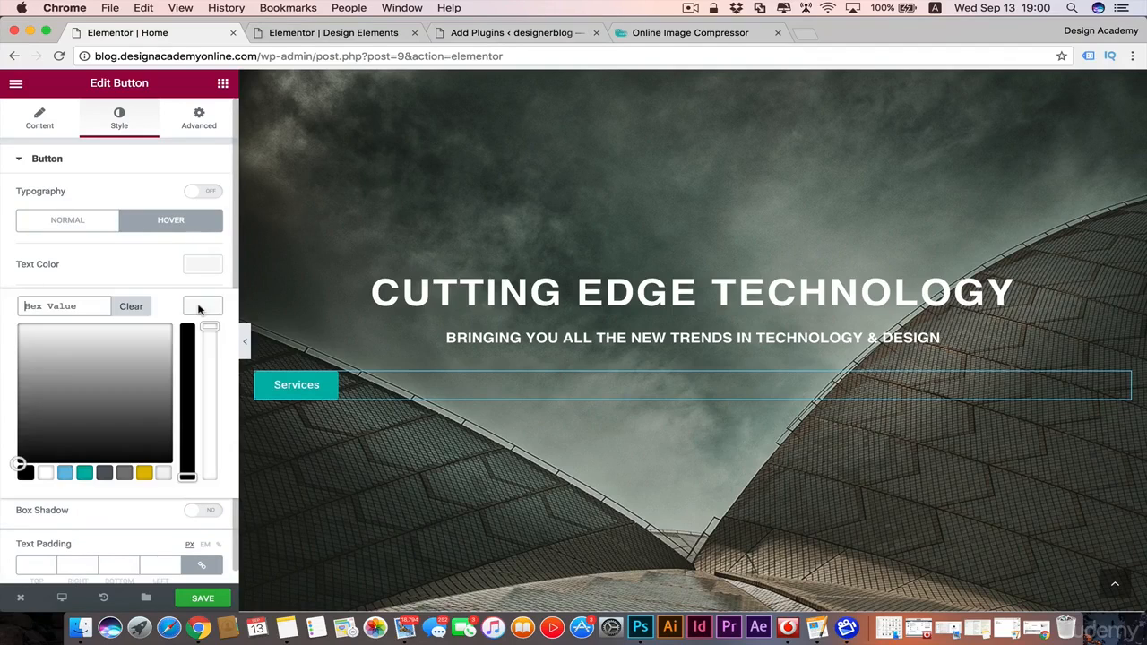
pyautogui.click(144, 473)
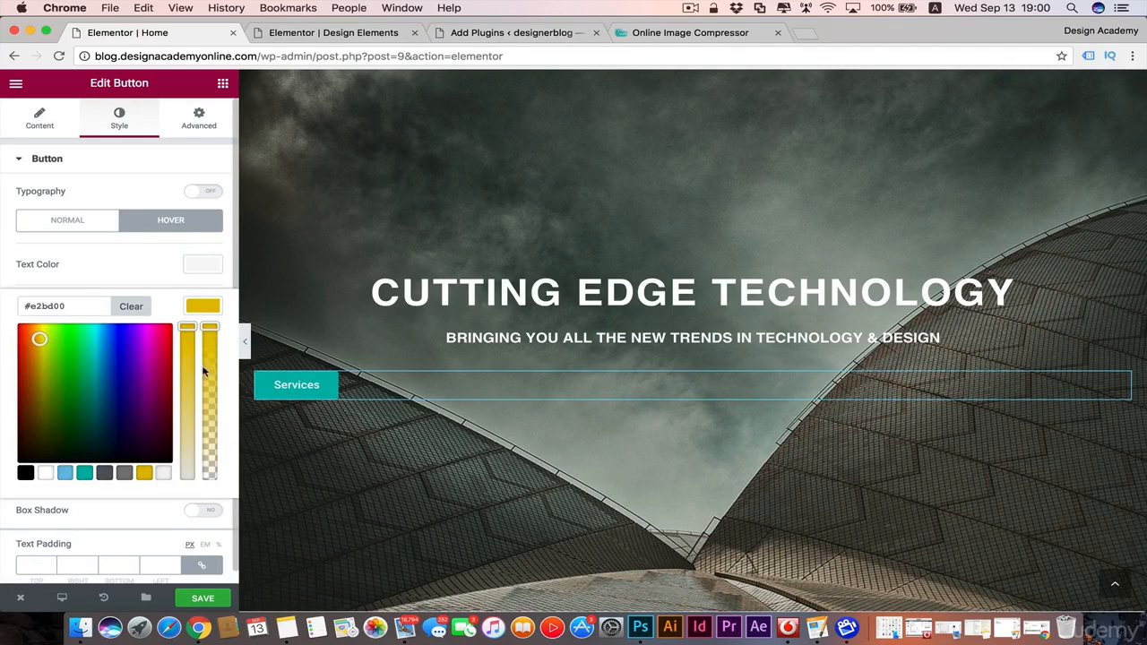
pyautogui.click(203, 306)
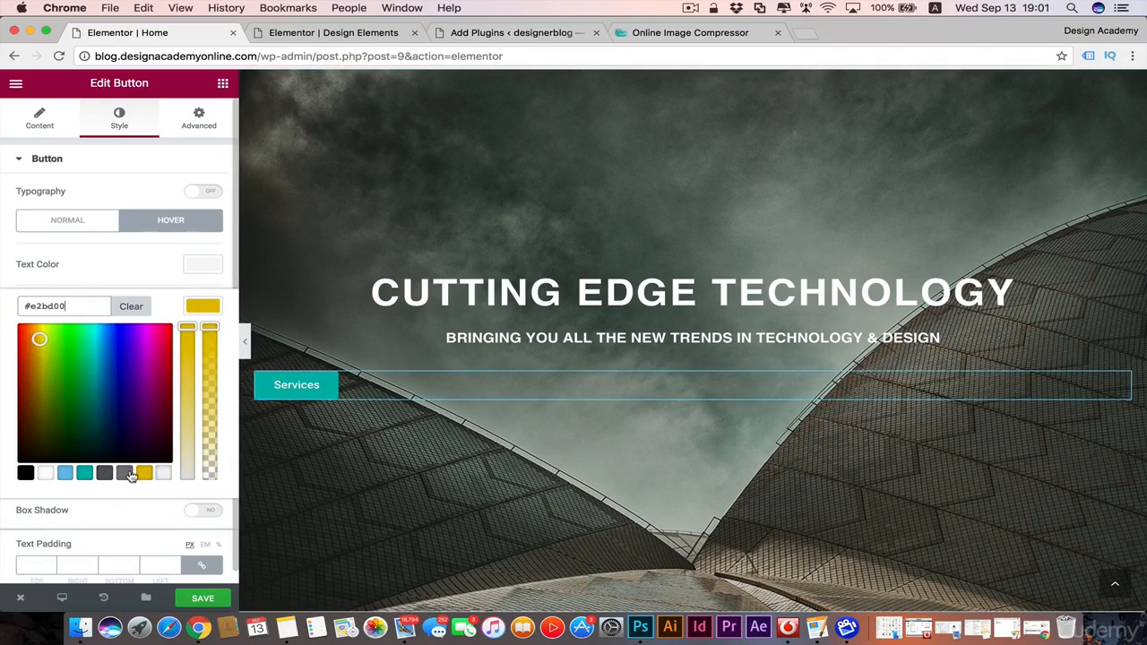
pyautogui.click(129, 473)
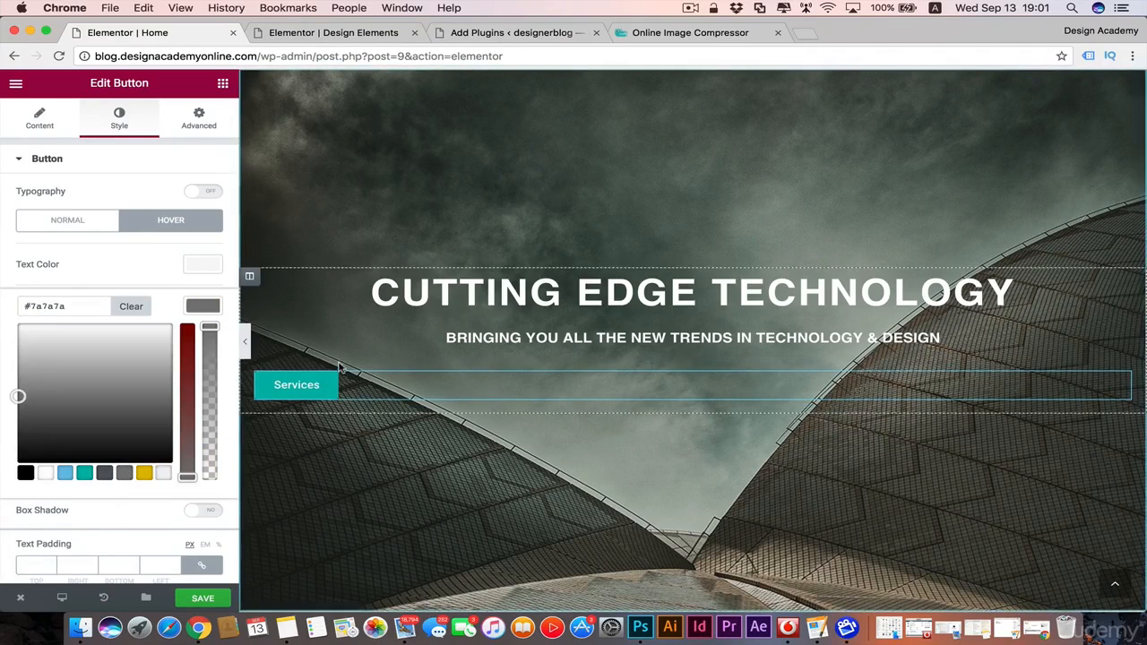
pyautogui.click(99, 319)
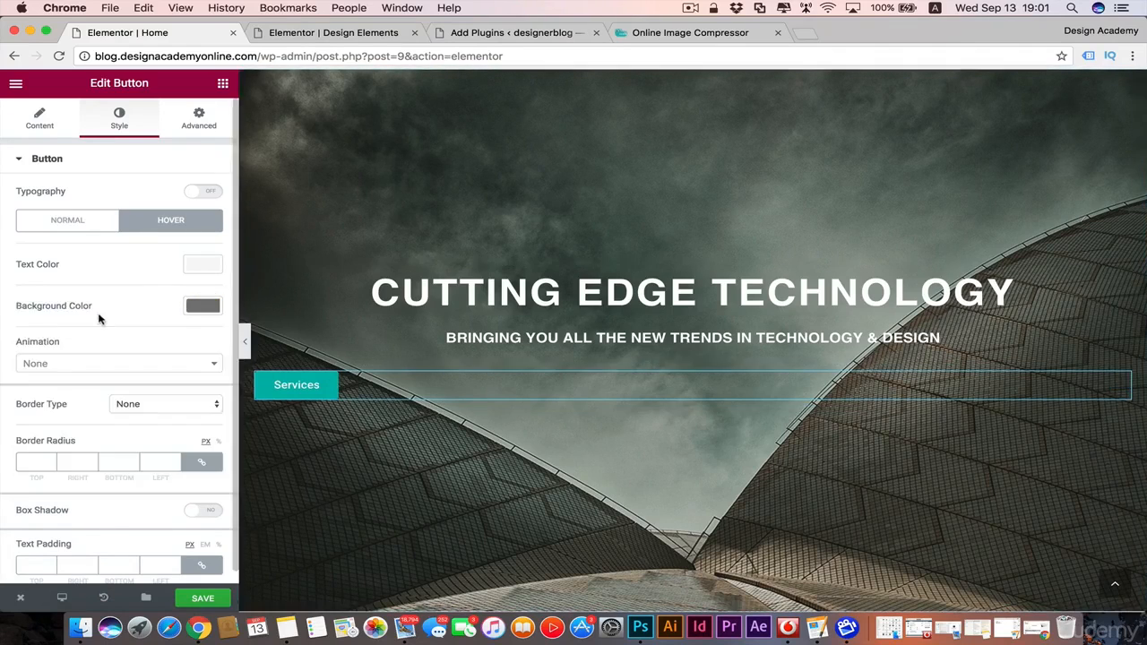
# Step: Set the Services button's hover-state background color to teal (#10b5ac)
pyautogui.click(201, 307)
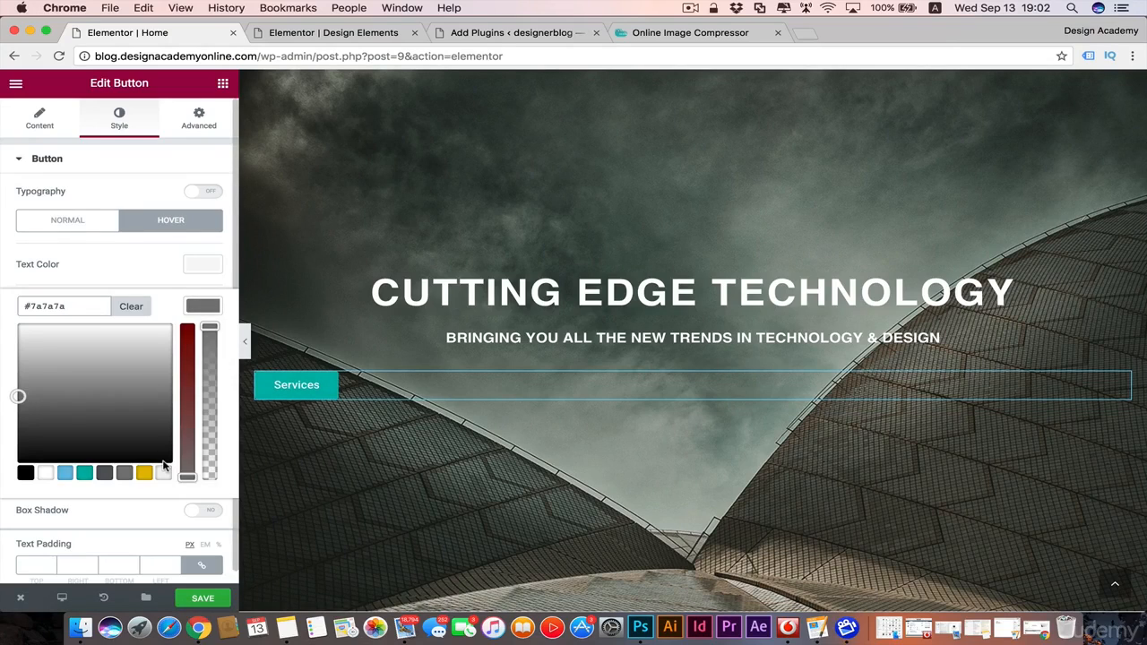
pyautogui.click(86, 475)
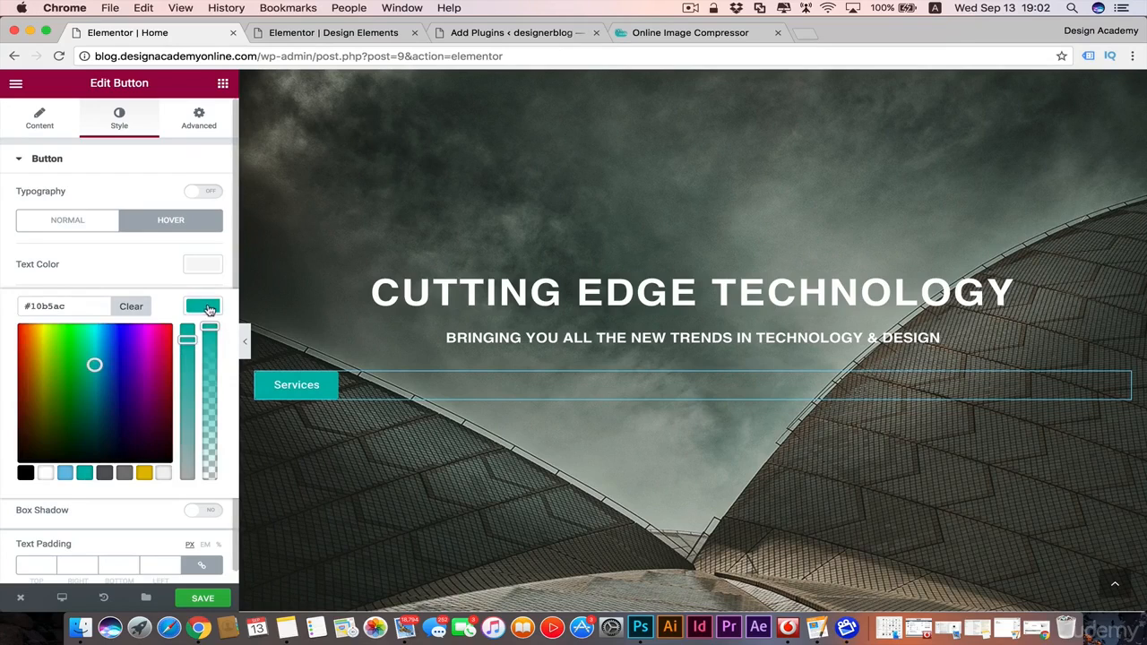
pyautogui.click(206, 308)
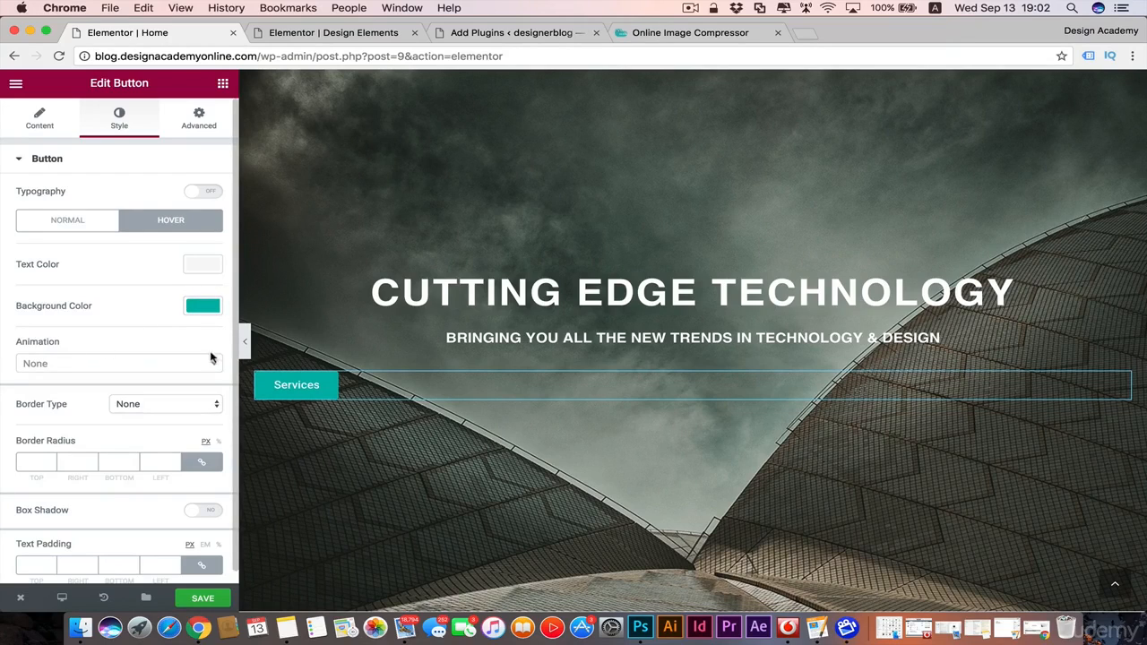
# Step: Try the Grow, Pulse Grow and Push hover animations on the Services button and settle on Grow
pyautogui.click(215, 364)
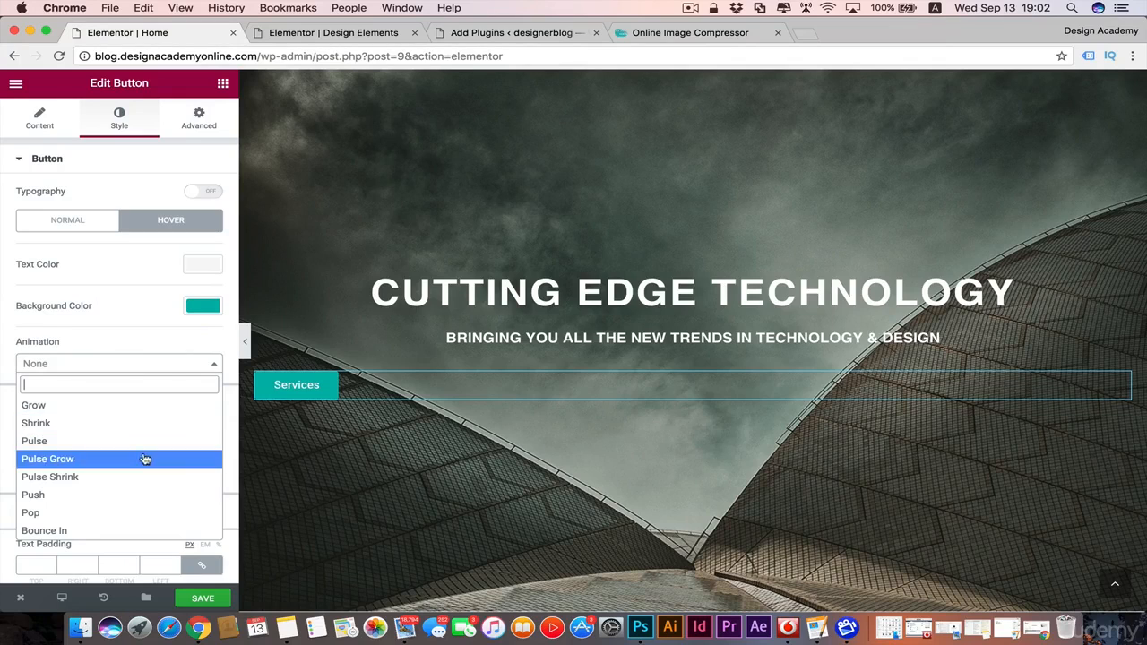
pyautogui.click(171, 408)
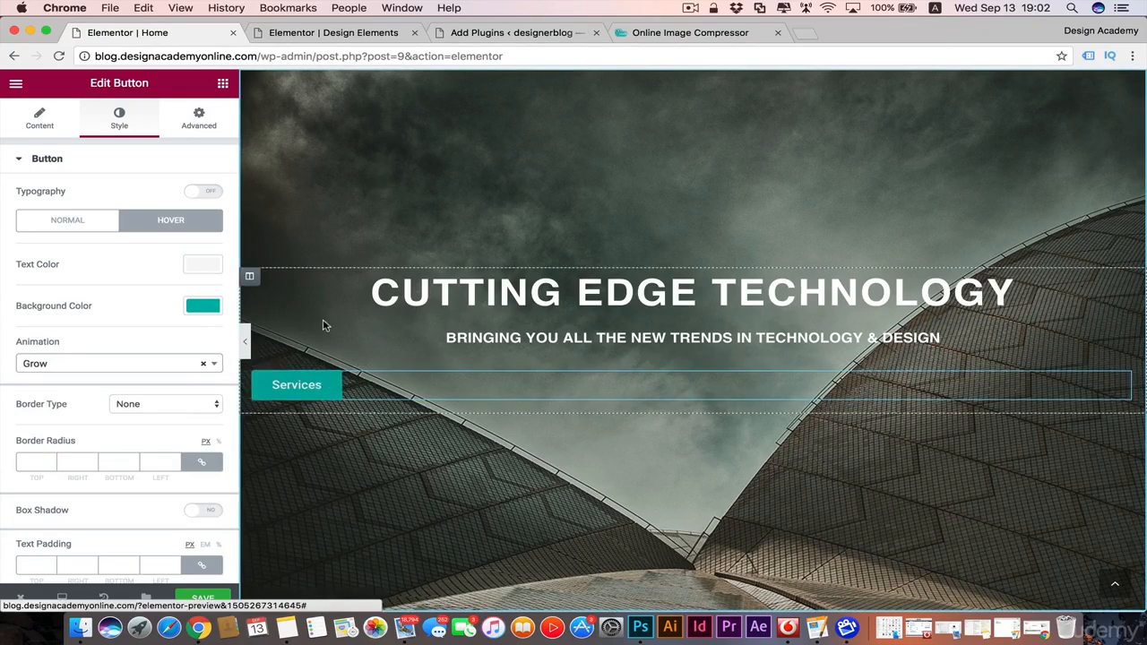
pyautogui.click(215, 364)
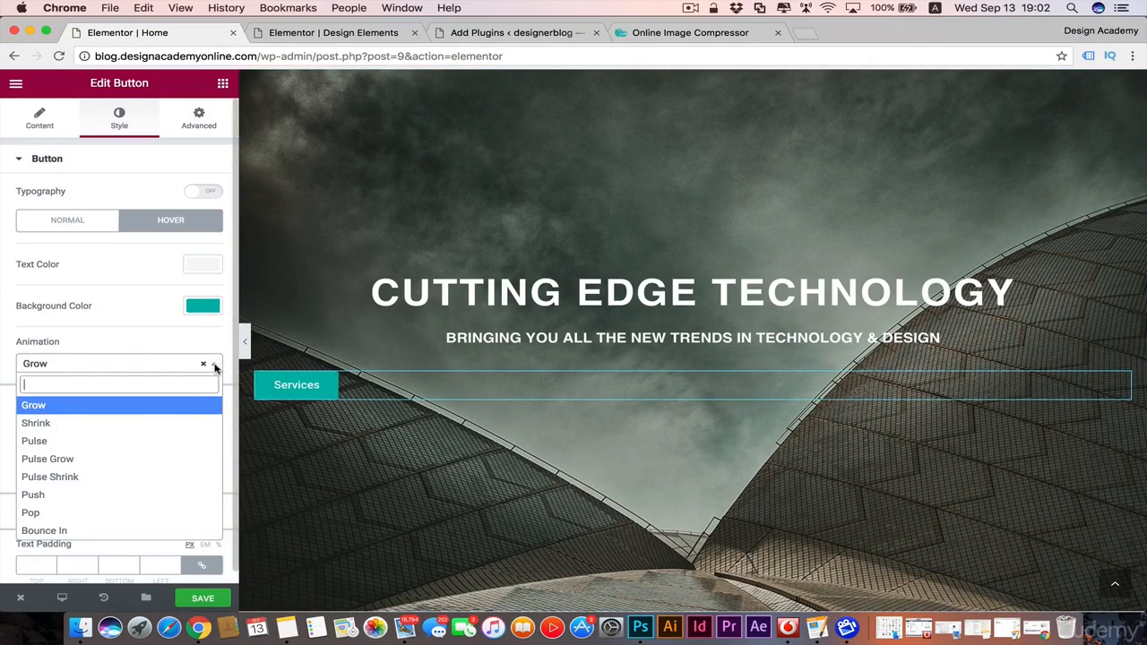
pyautogui.click(156, 457)
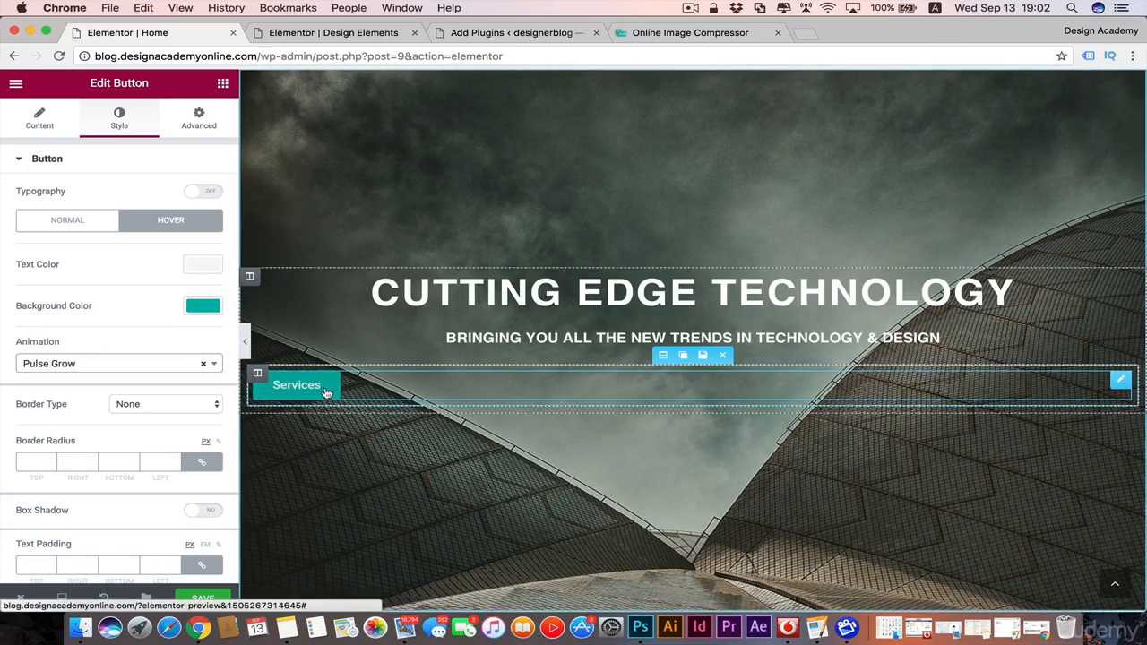
pyautogui.click(215, 363)
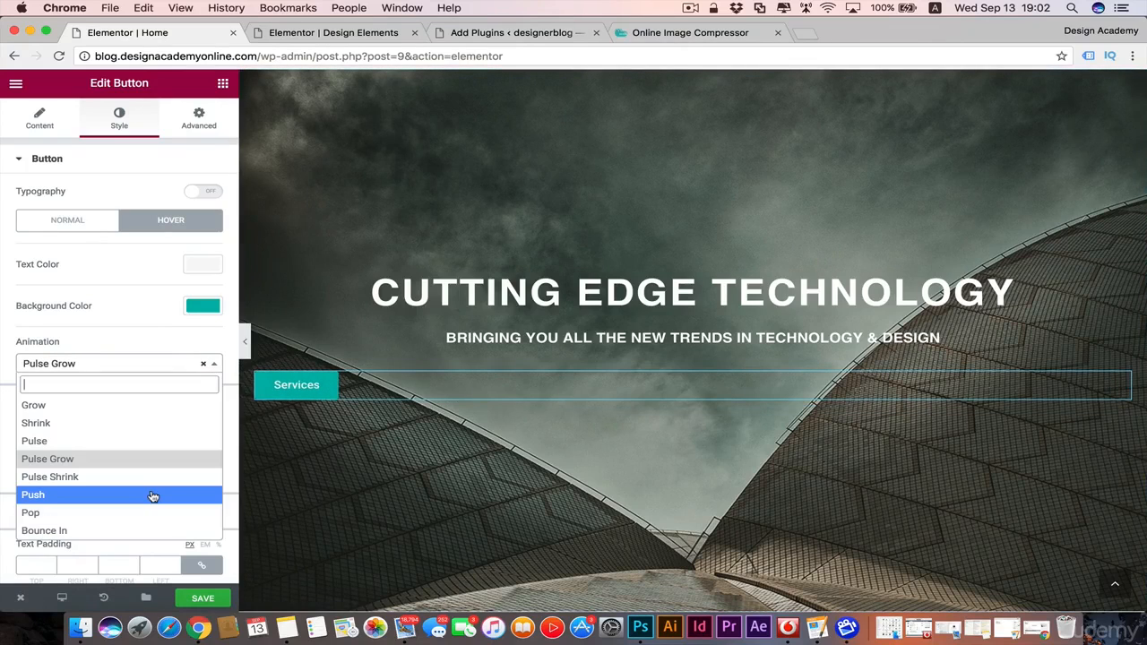
pyautogui.click(153, 495)
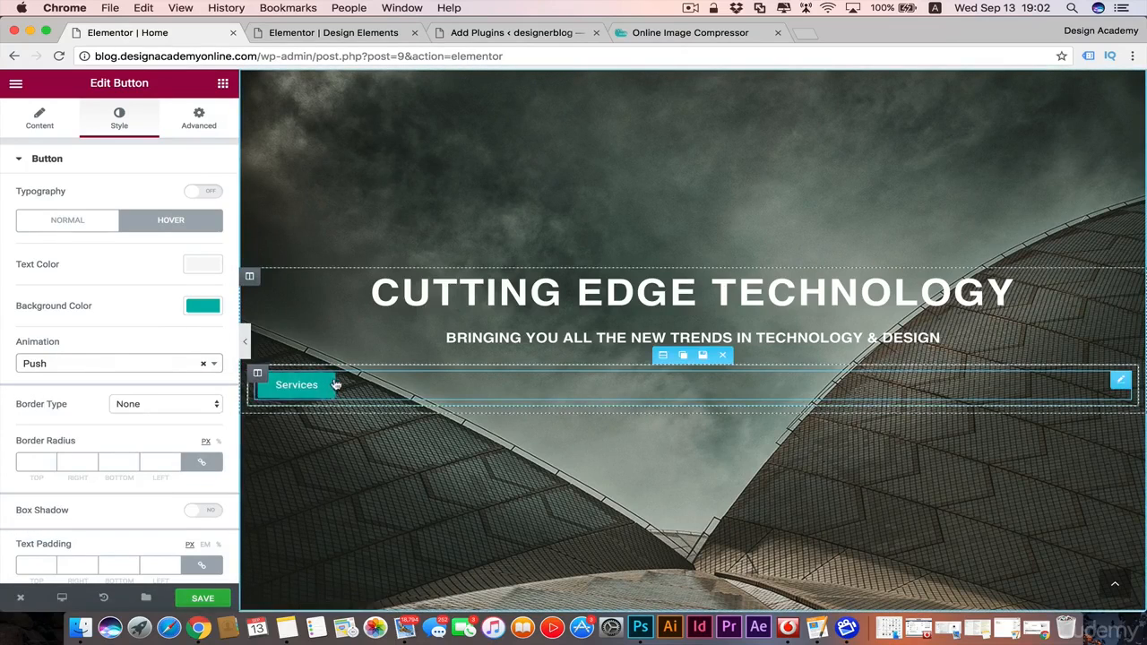
pyautogui.click(215, 364)
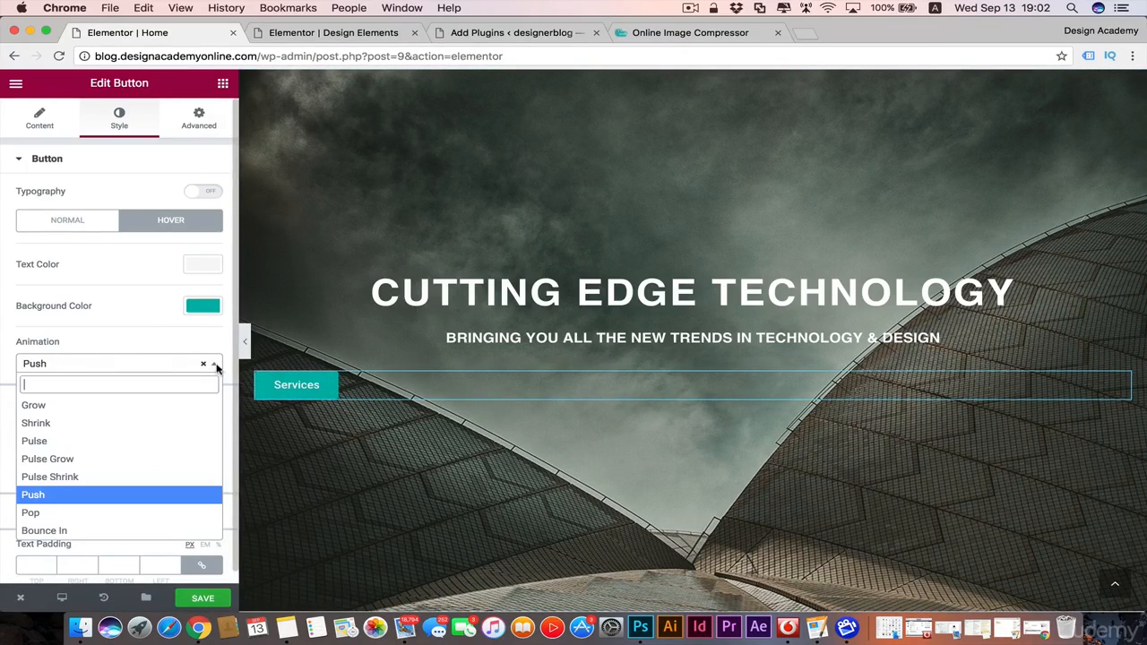
pyautogui.click(159, 404)
# Step: Try a box shadow on the Services button with a pink color and a blur of 21
pyautogui.scroll(-1, 151, 314)
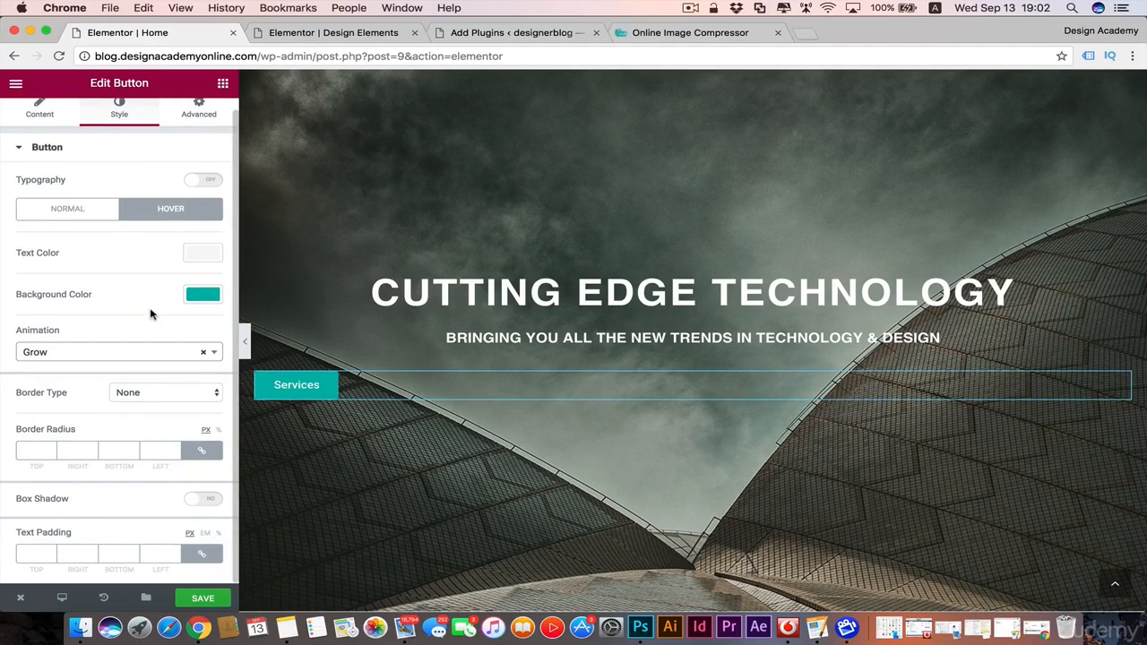
pyautogui.click(192, 504)
pyautogui.scroll(-5, 114, 515)
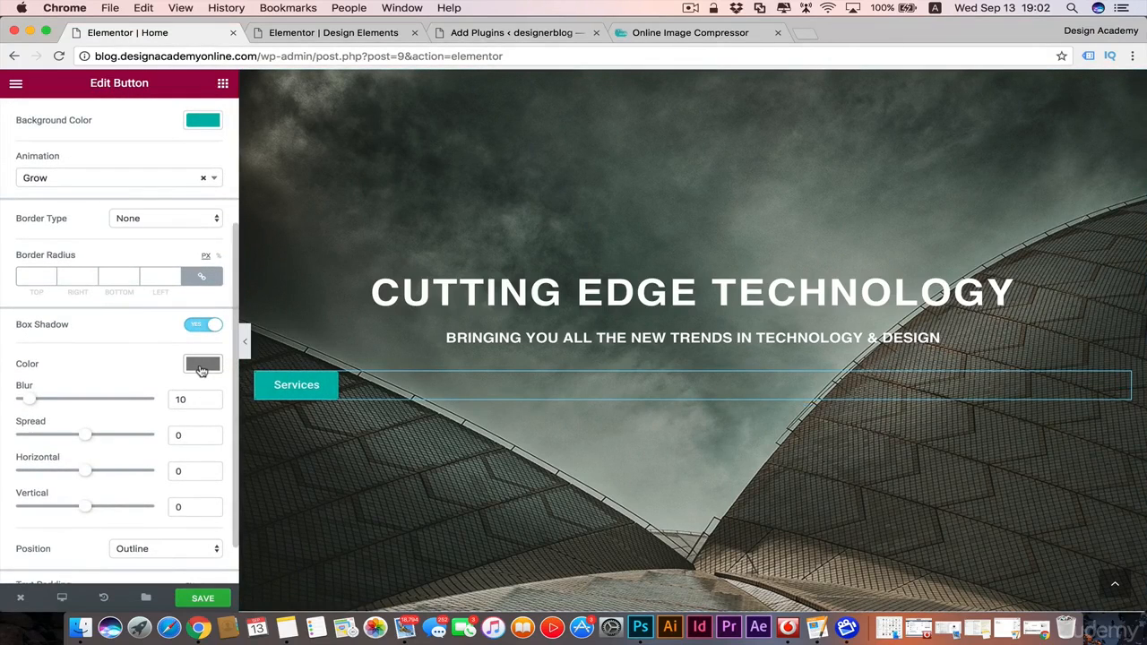
pyautogui.click(200, 367)
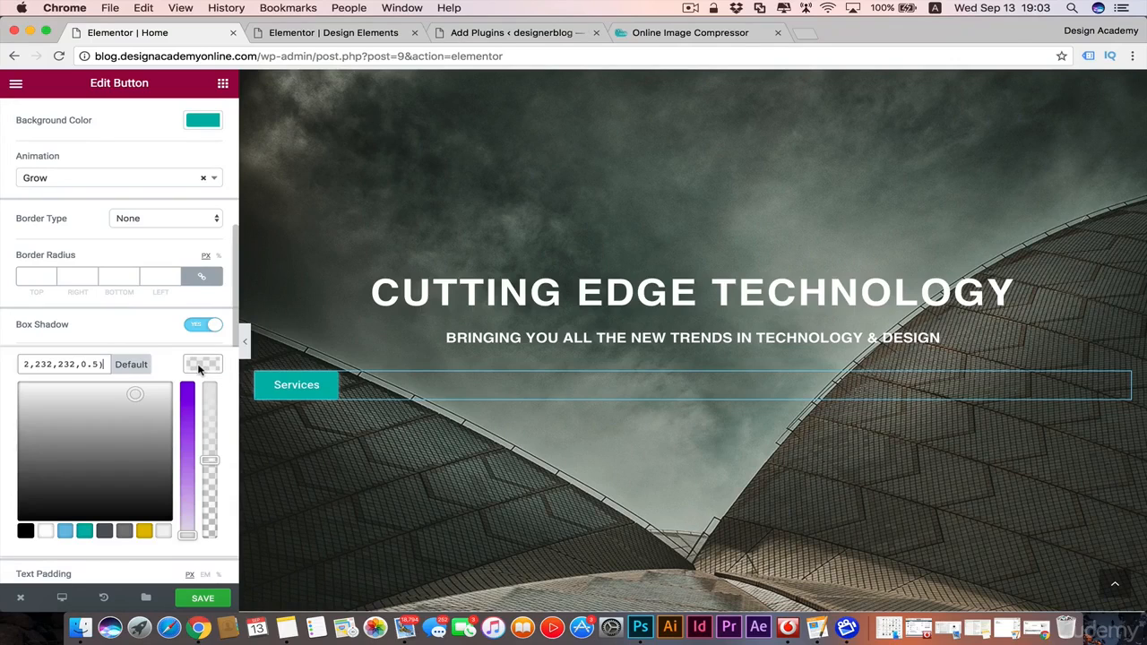
pyautogui.moveTo(188, 535); pyautogui.dragTo(189, 380)
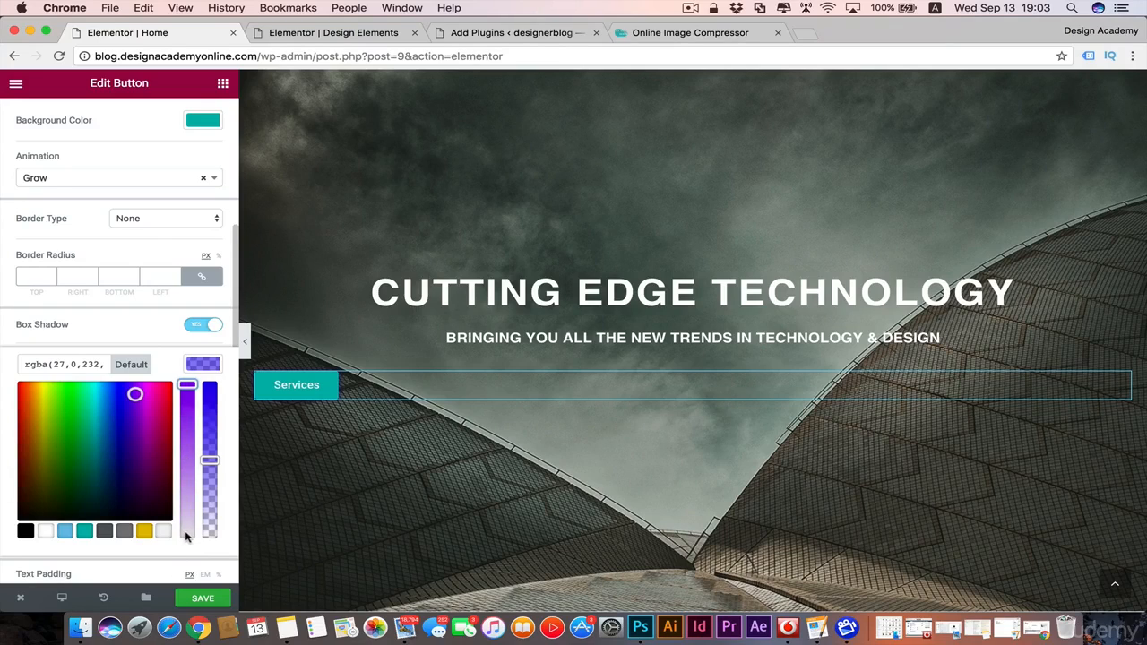
pyautogui.click(147, 398)
pyautogui.moveTo(147, 397)
pyautogui.mouseDown()
pyautogui.moveTo(149, 410)
pyautogui.moveTo(154, 386)
pyautogui.moveTo(157, 396)
pyautogui.mouseUp()
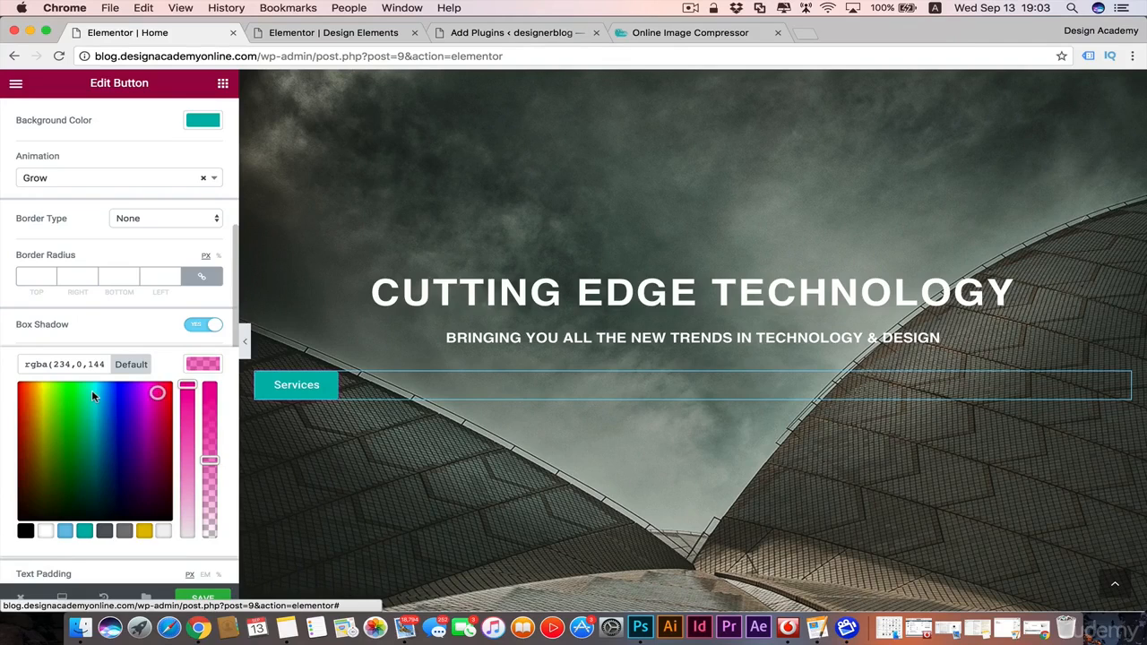
pyautogui.doubleClick(55, 364)
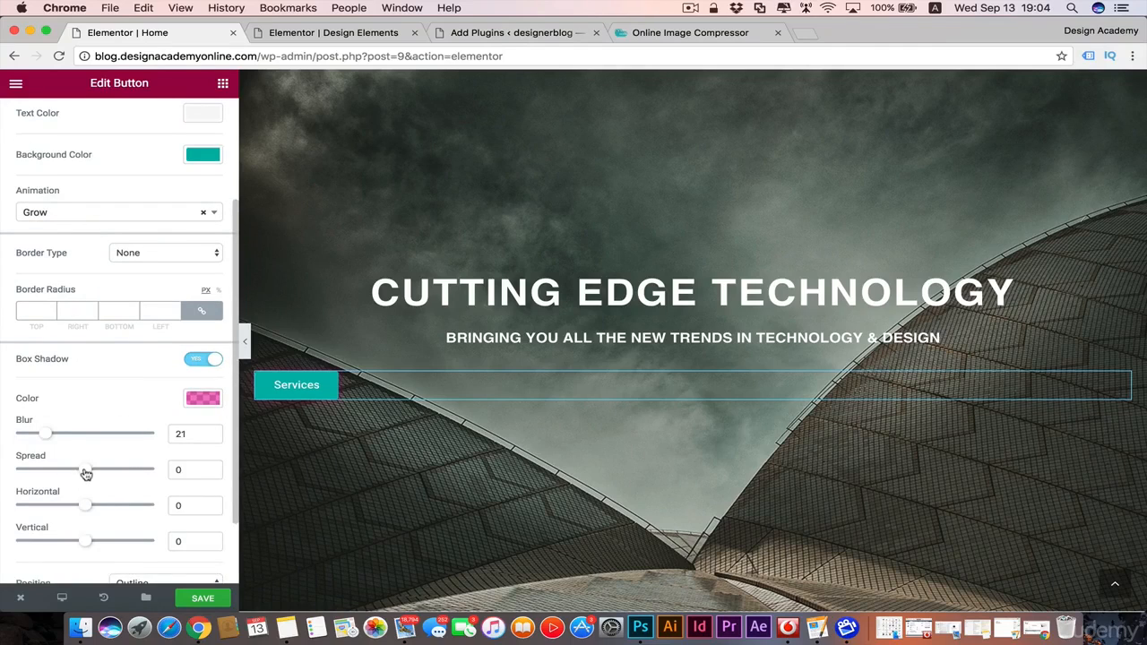
# Step: Set the box shadow's spread to 17, horizontal to -3 and vertical to -1, and try the Inset position before returning to Outline
pyautogui.moveTo(85, 473); pyautogui.dragTo(84, 544)
pyautogui.scroll(-2, 69, 501)
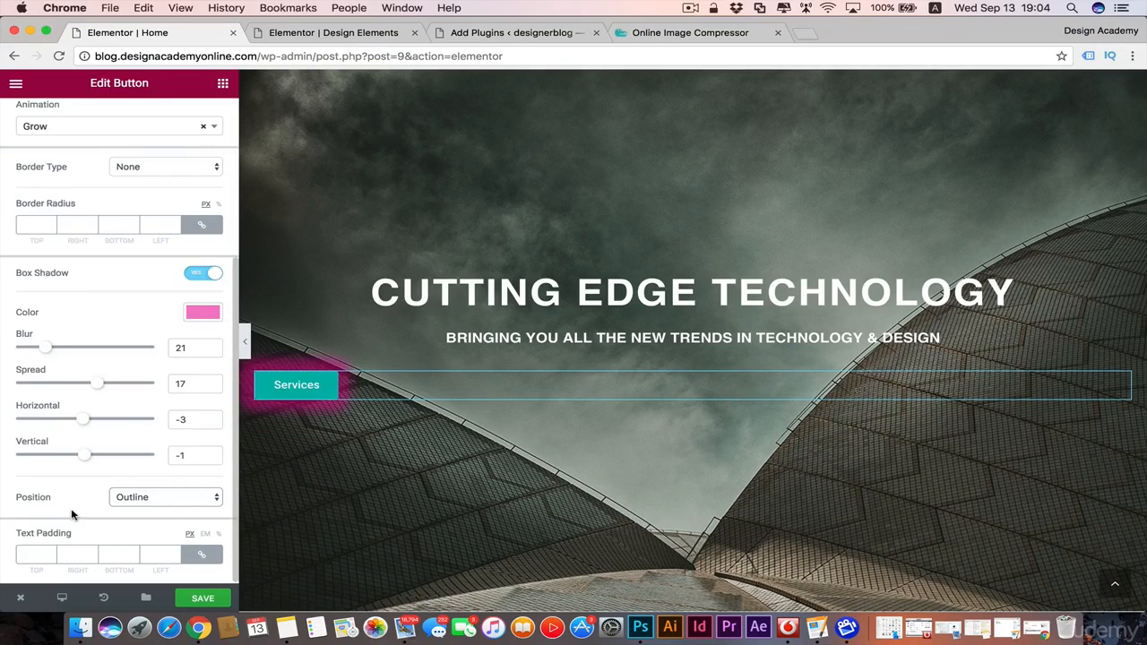
pyautogui.click(212, 499)
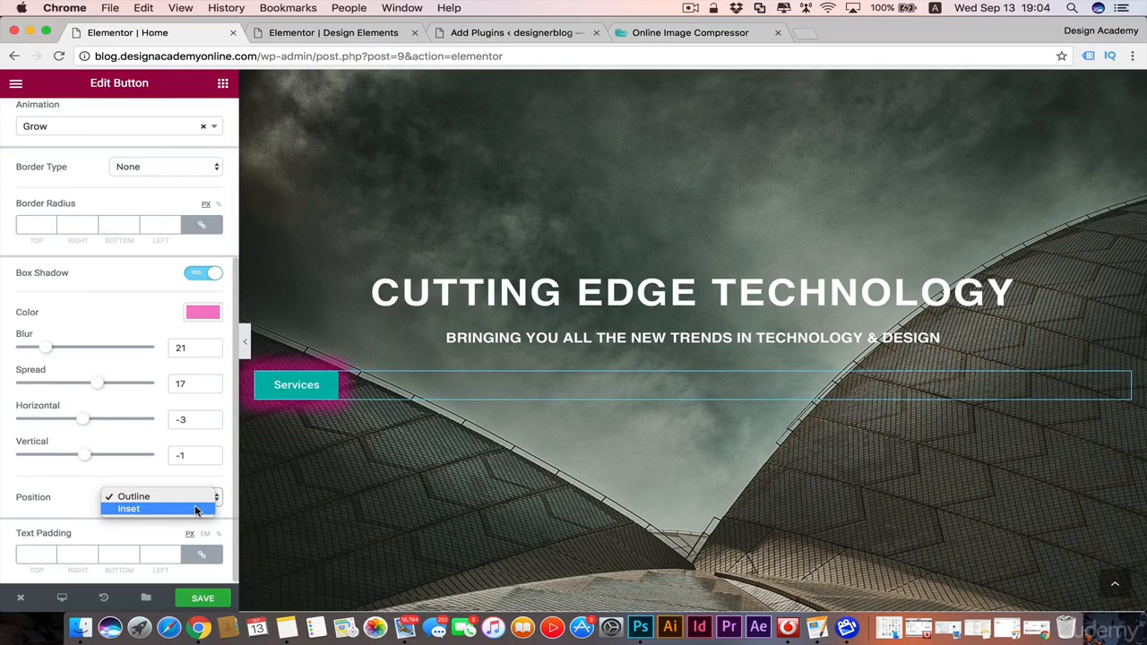
pyautogui.click(196, 509)
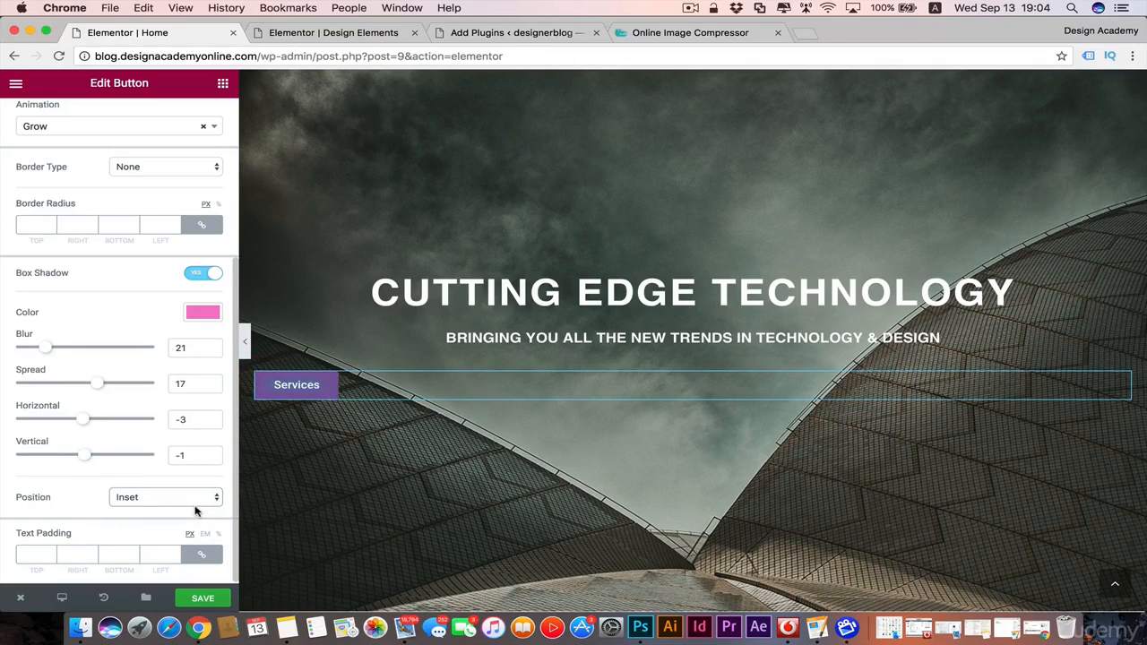
pyautogui.click(215, 499)
pyautogui.click(189, 487)
# Step: Turn off the Services button's box shadow
pyautogui.scroll(3, 123, 336)
pyautogui.scroll(-3, 123, 335)
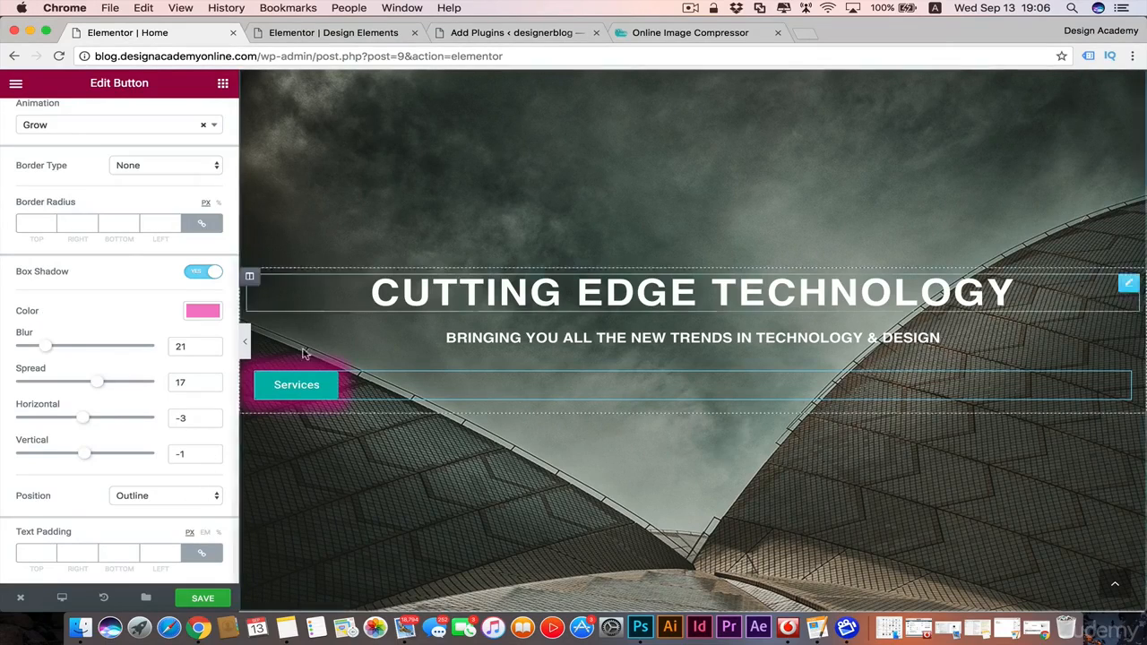
pyautogui.click(216, 271)
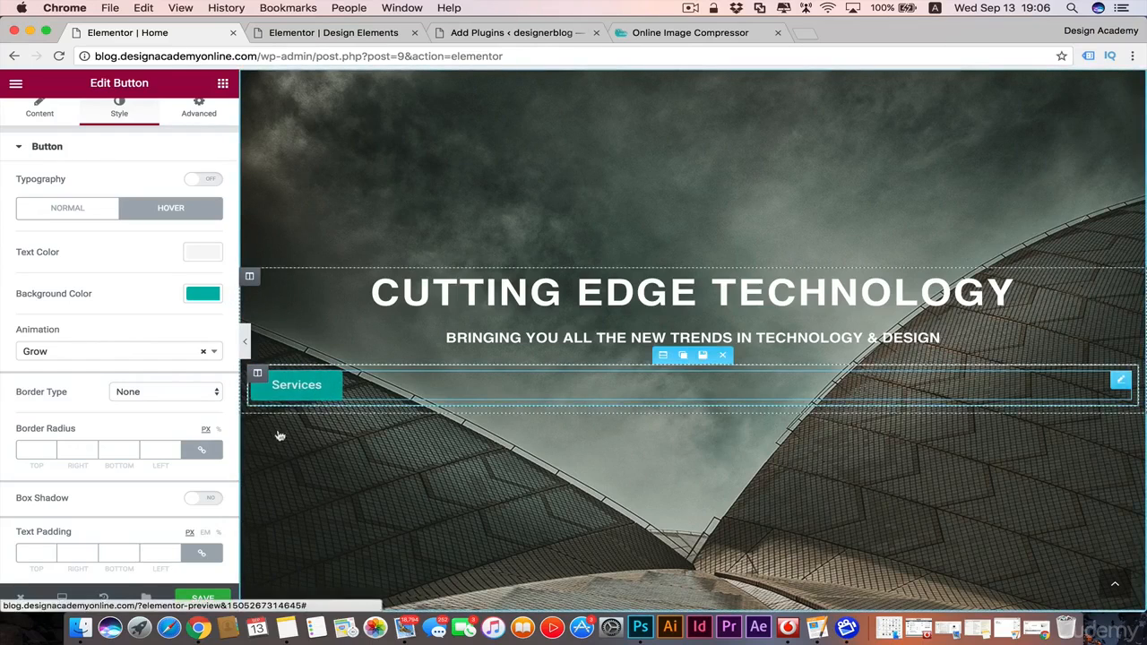
# Step: Set the Services button's normal-state border radius to 10 px on all corners, after trying 20
pyautogui.click(79, 209)
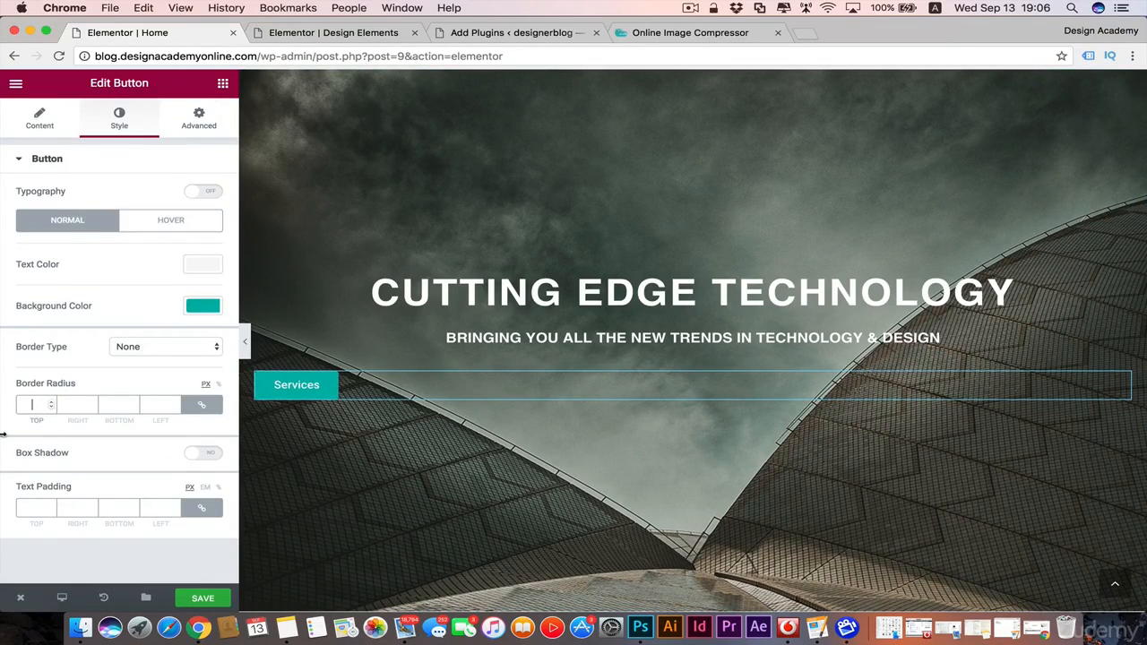
pyautogui.write('10')
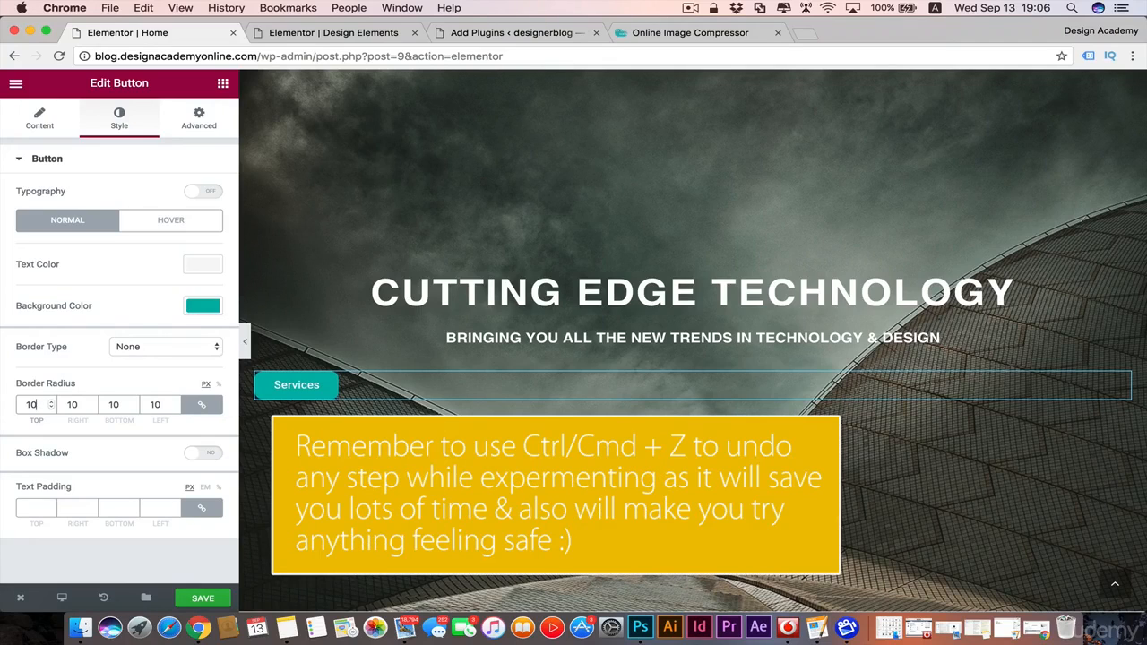
pyautogui.press('super+z')
pyautogui.write('20')
pyautogui.press('super+z')
pyautogui.write('10')
# Step: Try a solid yellow (#e2bd00) border with a width of 2 on all sides of the Services button
pyautogui.click(217, 346)
pyautogui.click(222, 340)
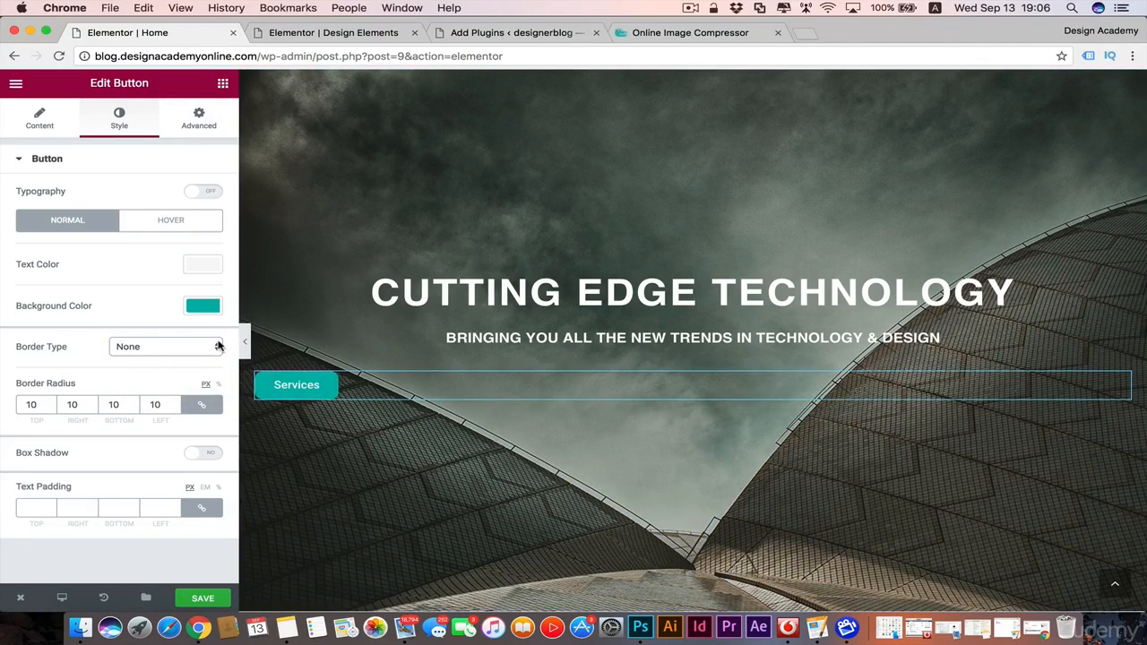
pyautogui.click(218, 346)
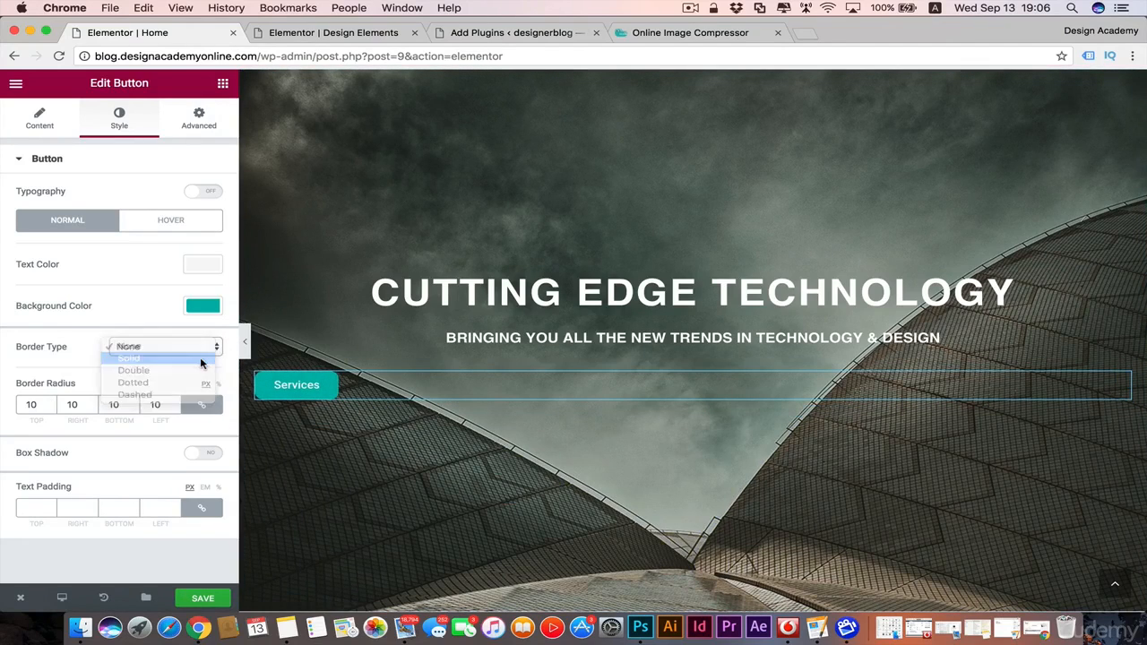
pyautogui.click(202, 360)
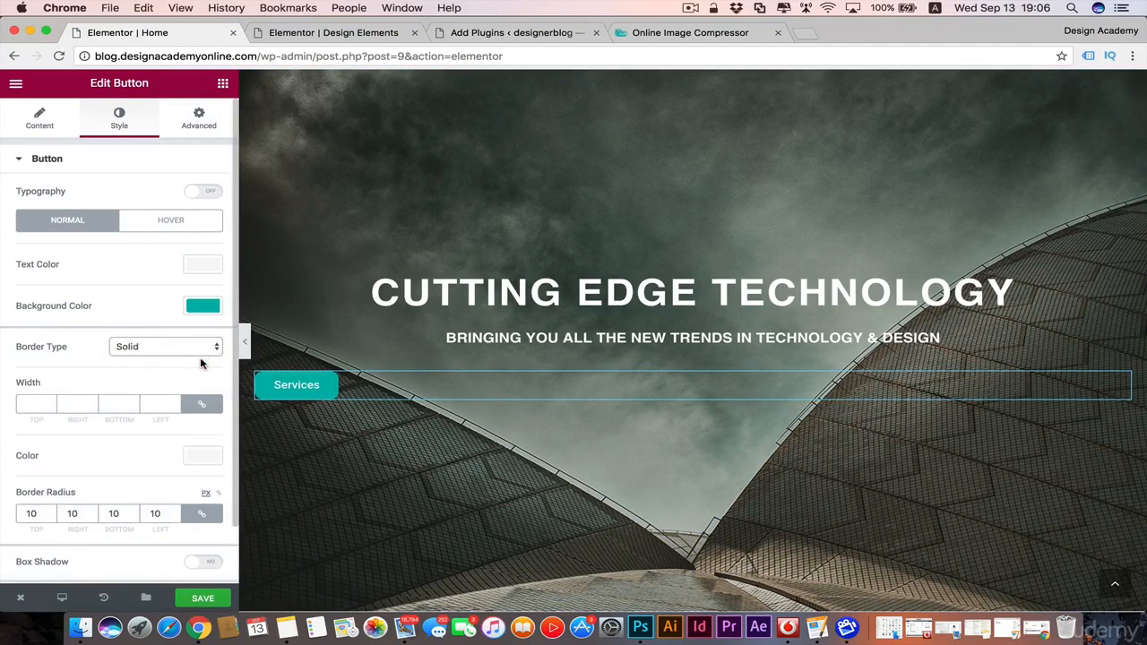
pyautogui.click(203, 458)
pyautogui.scroll(-2, 141, 505)
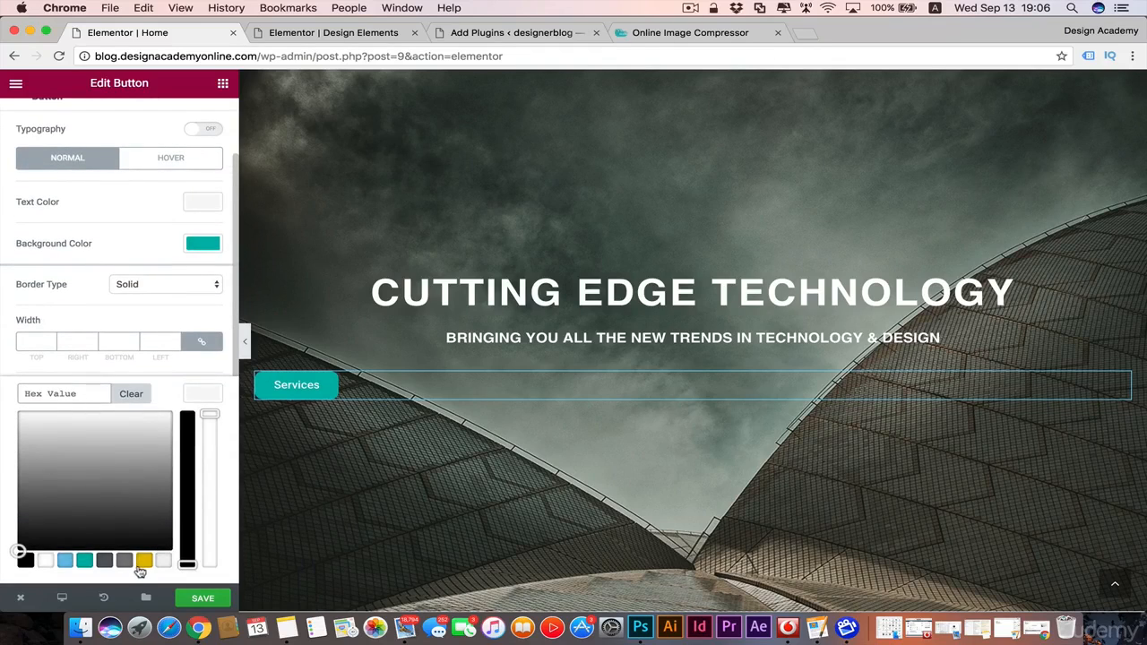
pyautogui.click(142, 563)
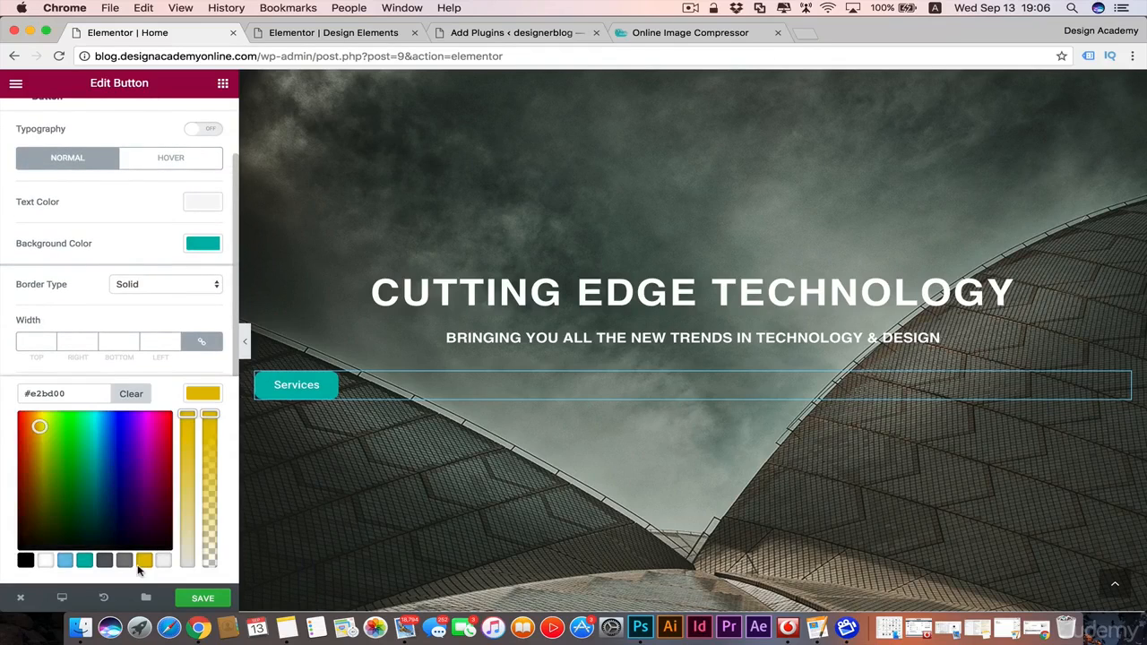
pyautogui.click(41, 339)
pyautogui.write('2')
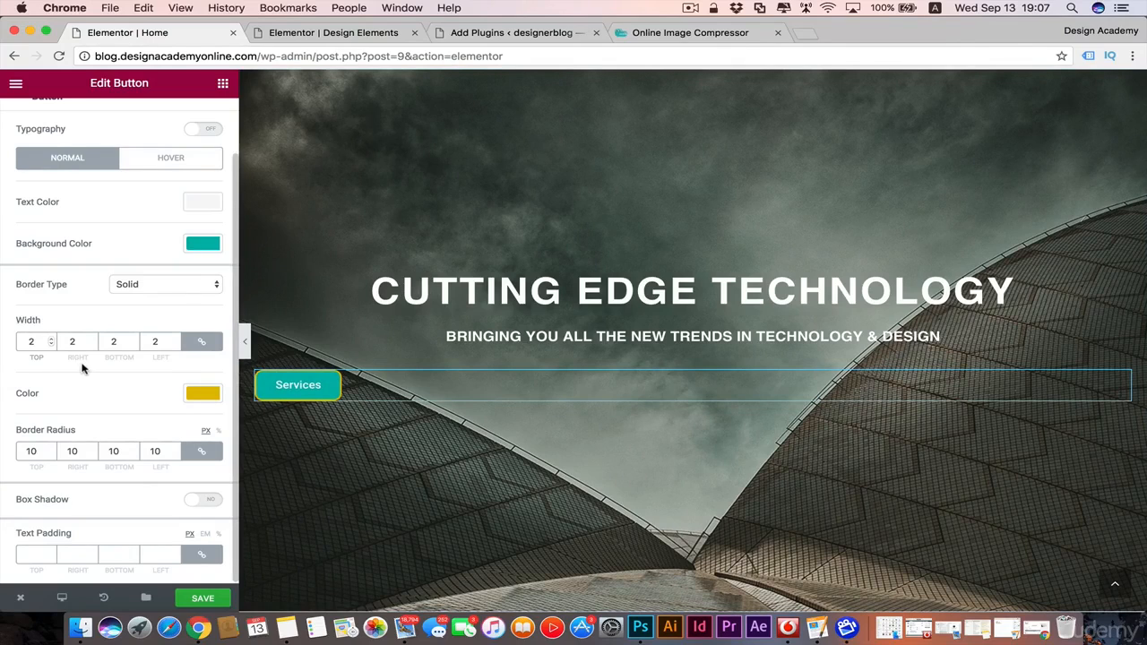
# Step: Clear the Services button's border width and set its border type back to None
pyautogui.press('BackSpace')
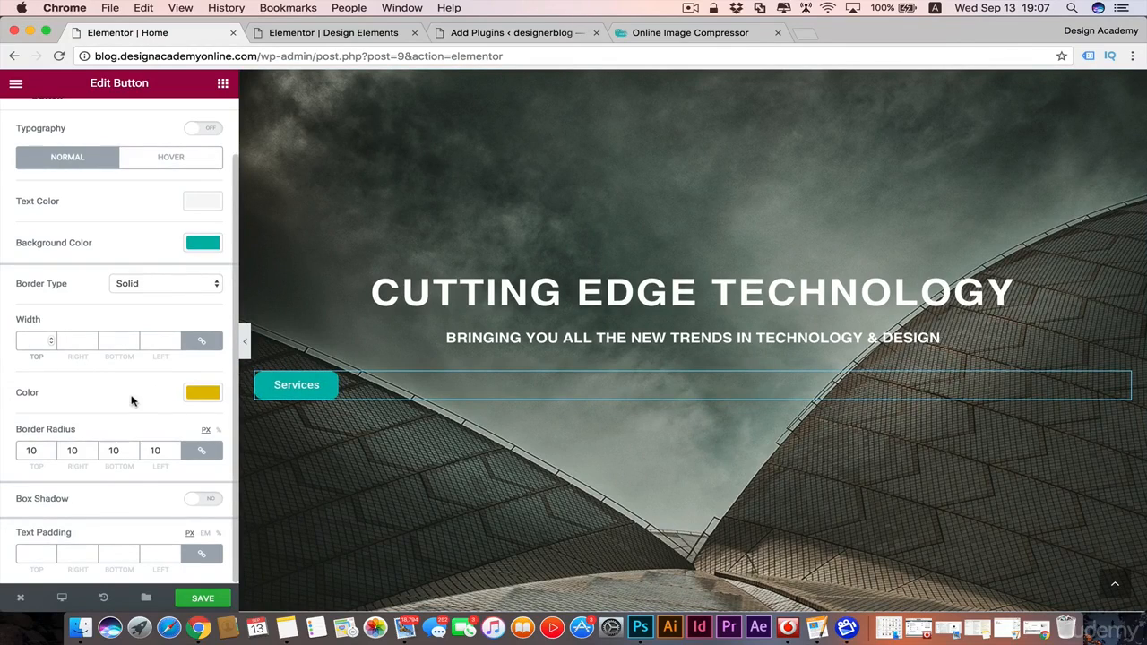
pyautogui.click(199, 284)
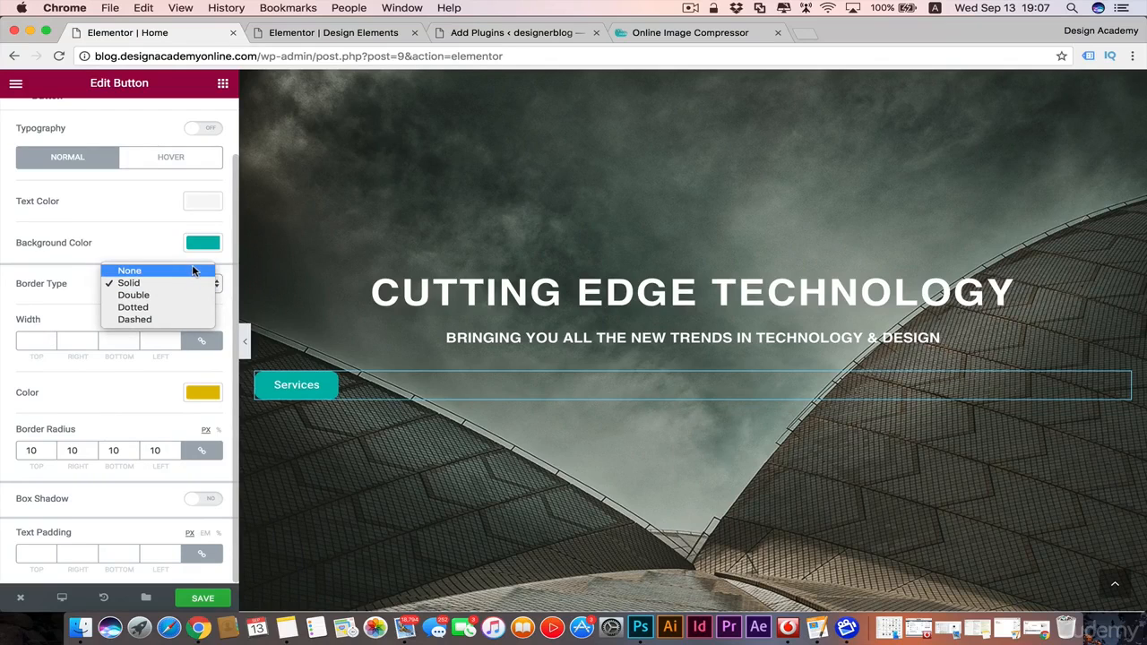
pyautogui.click(130, 271)
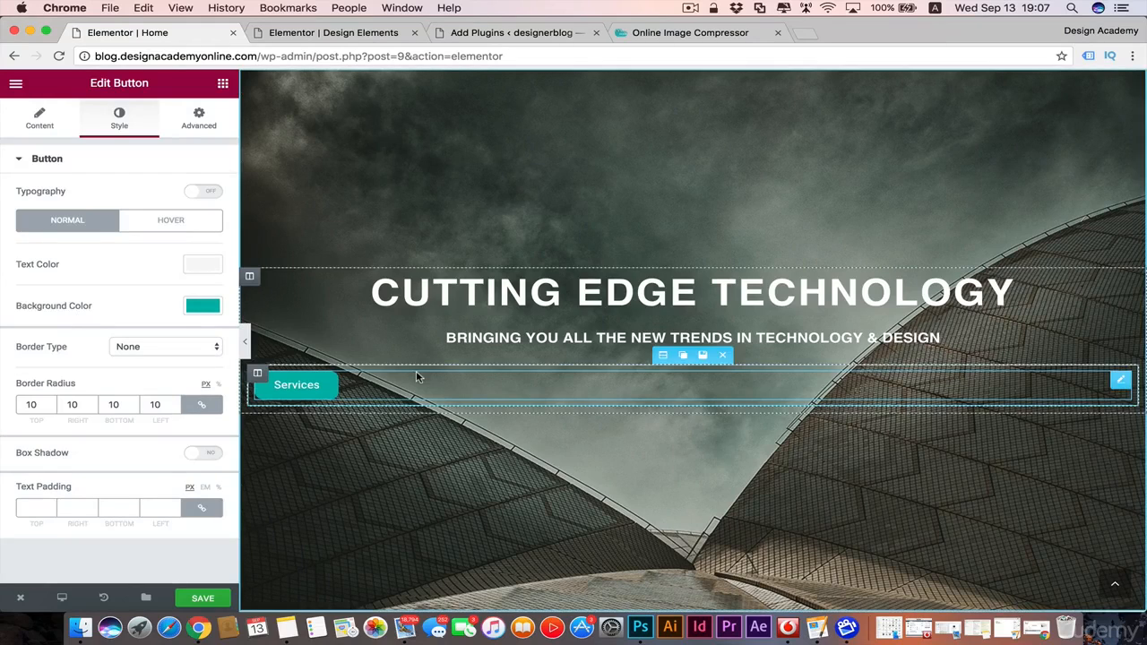
# Step: Duplicate the column that contains the Services button
pyautogui.moveTo(259, 374)
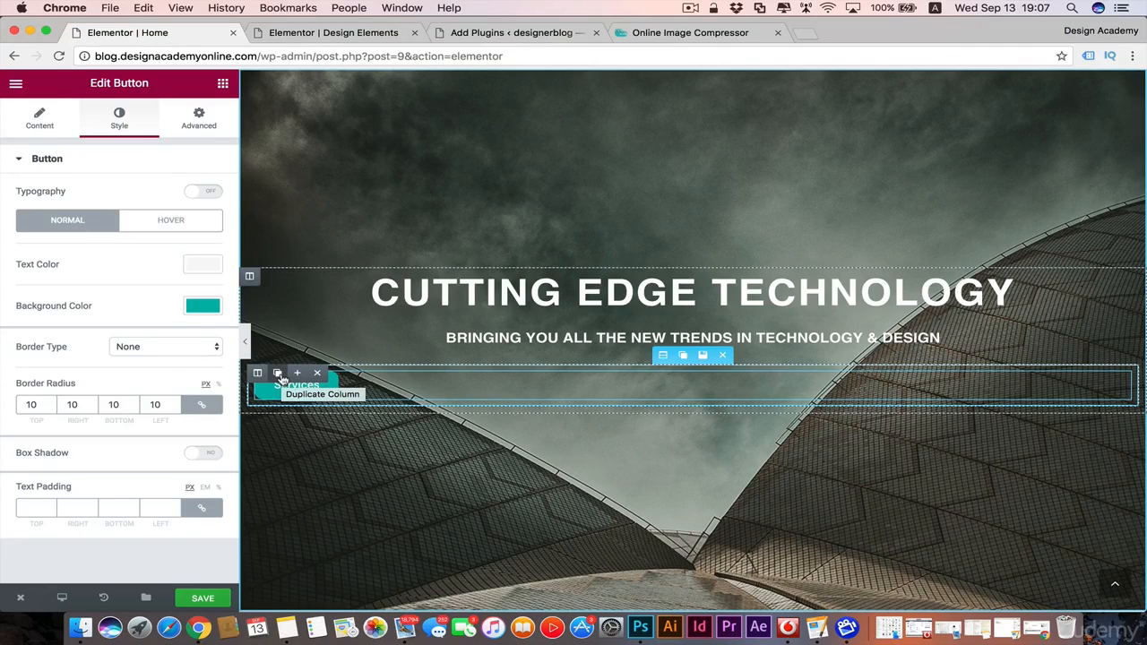
pyautogui.click(279, 373)
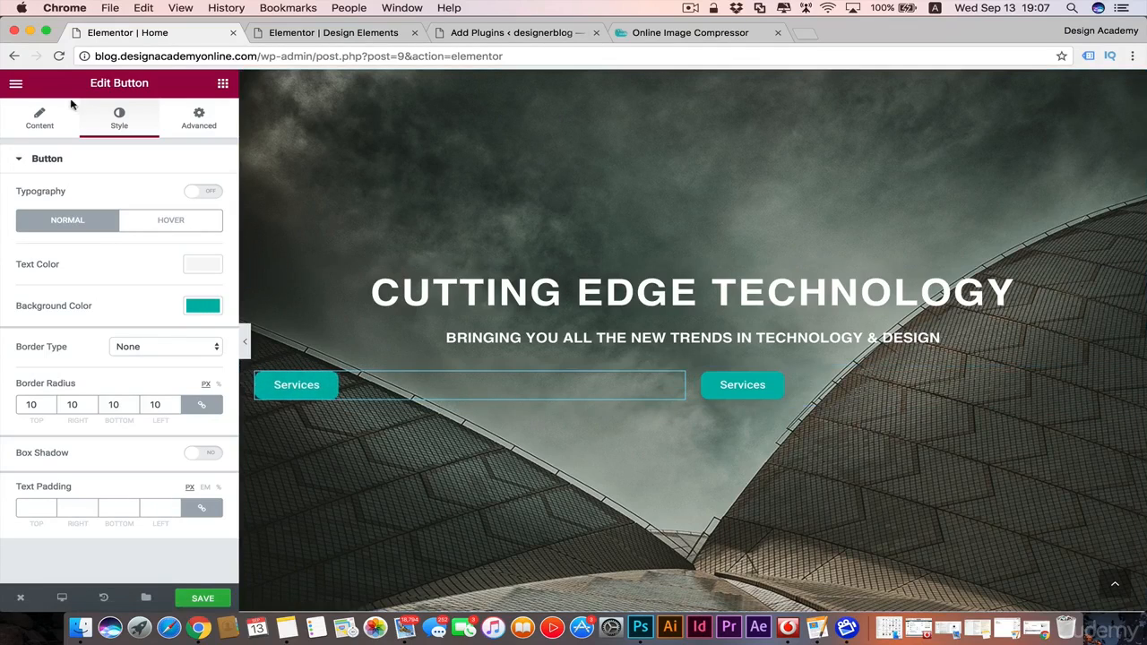
# Step: Align the first column's Services button to the right
pyautogui.click(45, 114)
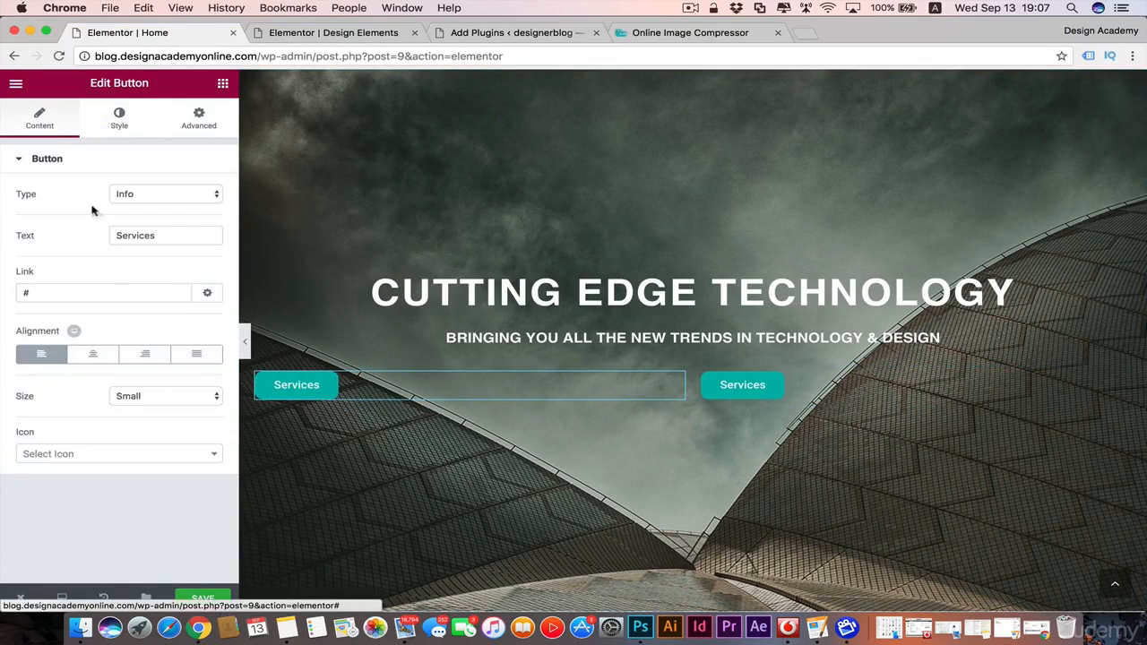
pyautogui.click(148, 356)
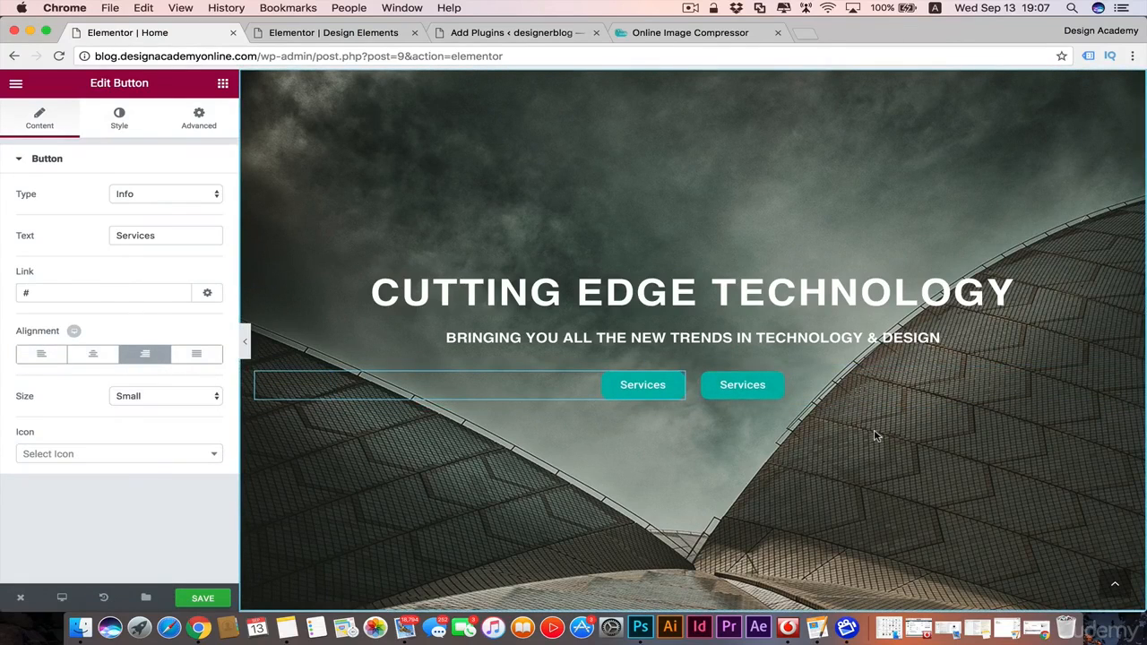
# Step: Set the second column's Services button to a yellow (#e2bd00) background in its normal state
pyautogui.click(764, 383)
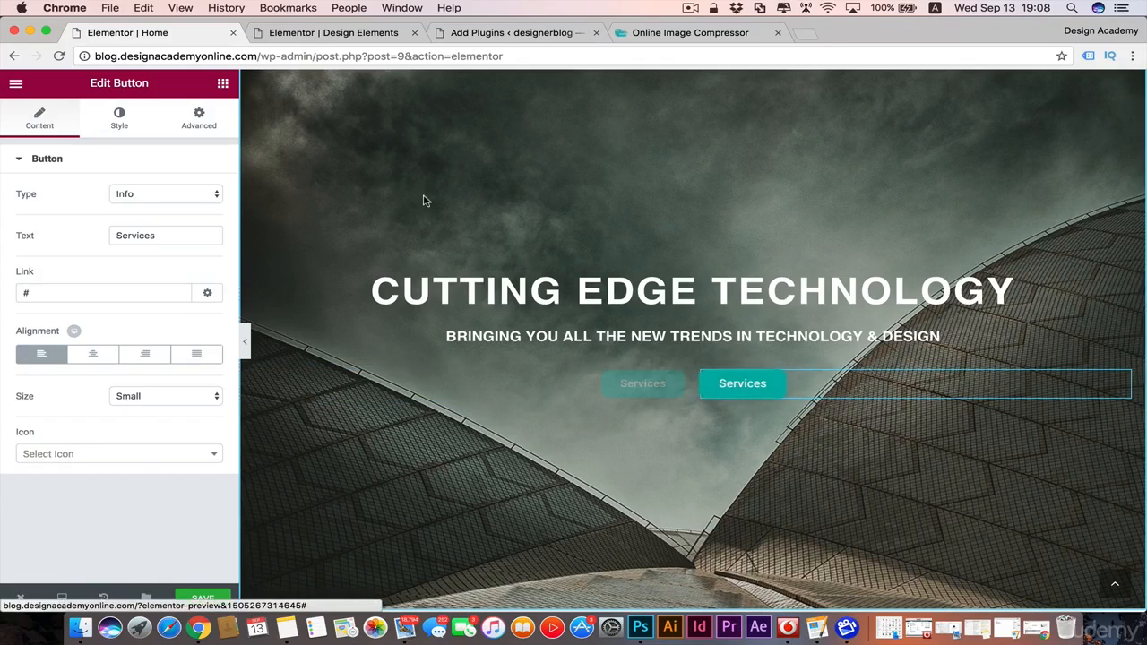
pyautogui.click(119, 122)
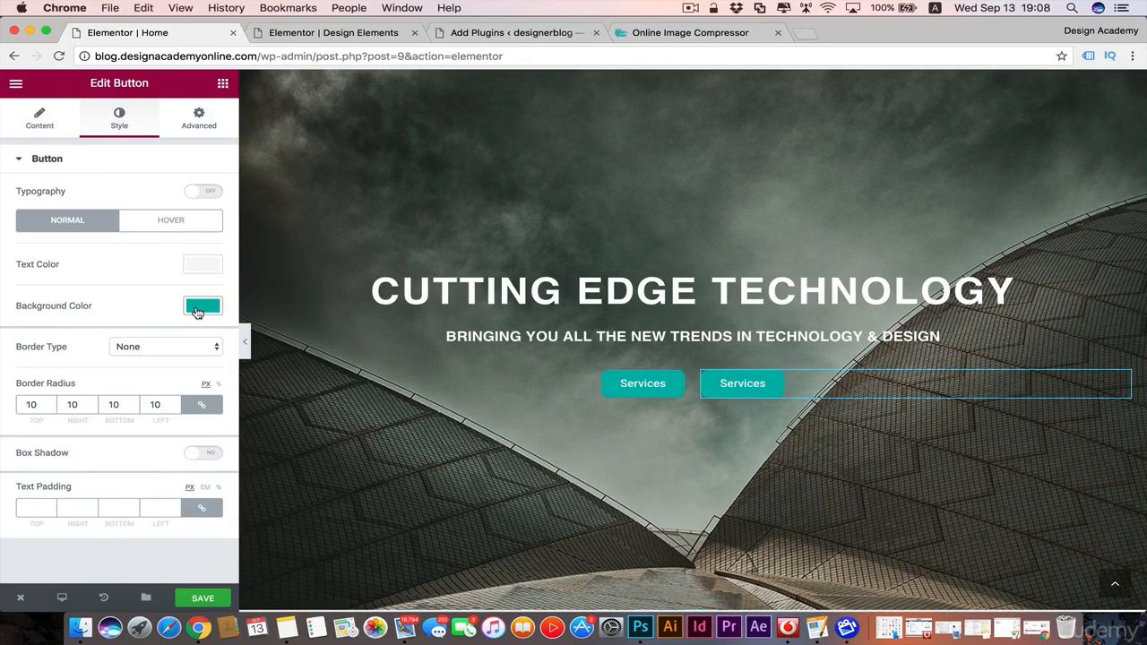
pyautogui.click(199, 308)
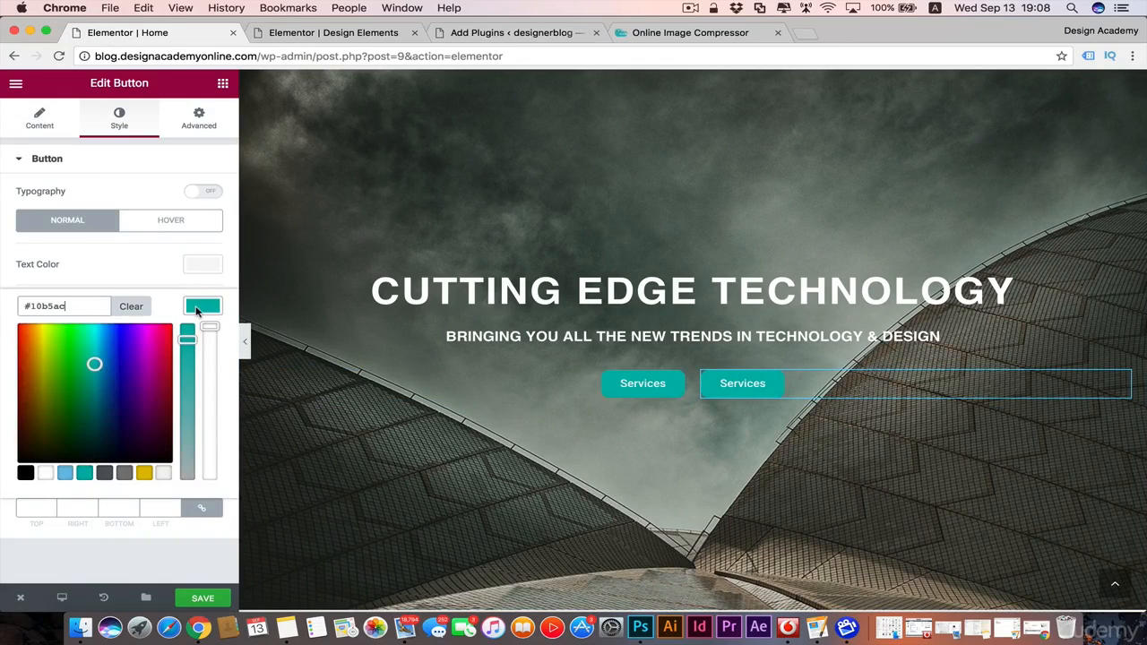
pyautogui.click(144, 475)
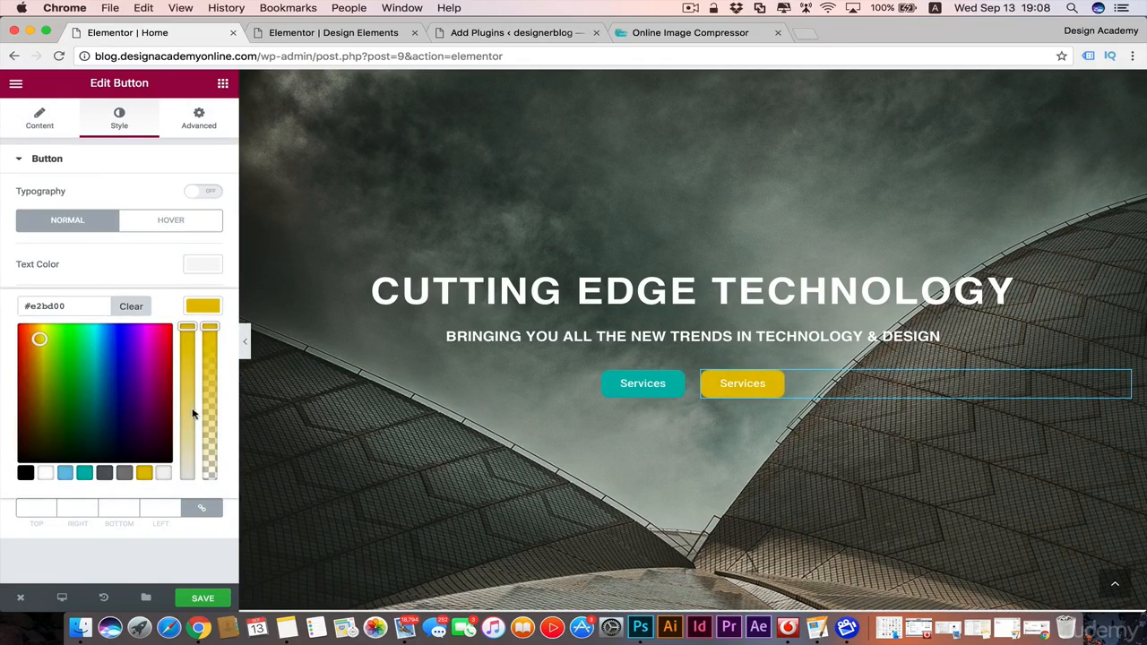
pyautogui.click(213, 310)
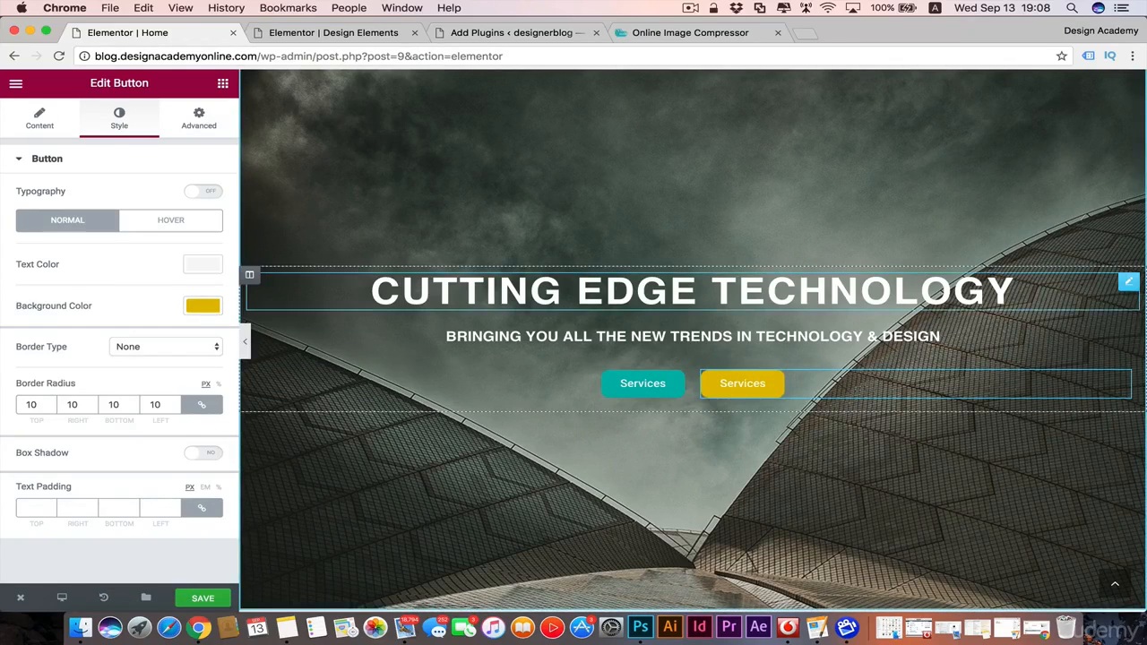
# Step: Give the second column's Services button the same yellow (#e2bd00) background in its hover state
pyautogui.click(148, 221)
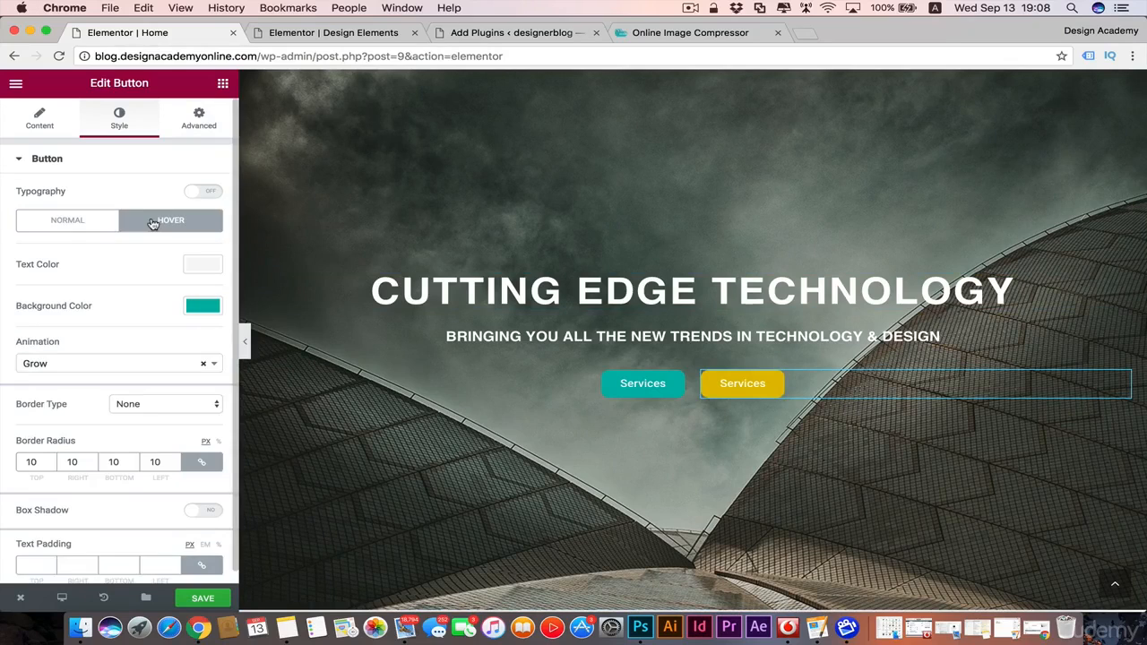
pyautogui.click(201, 307)
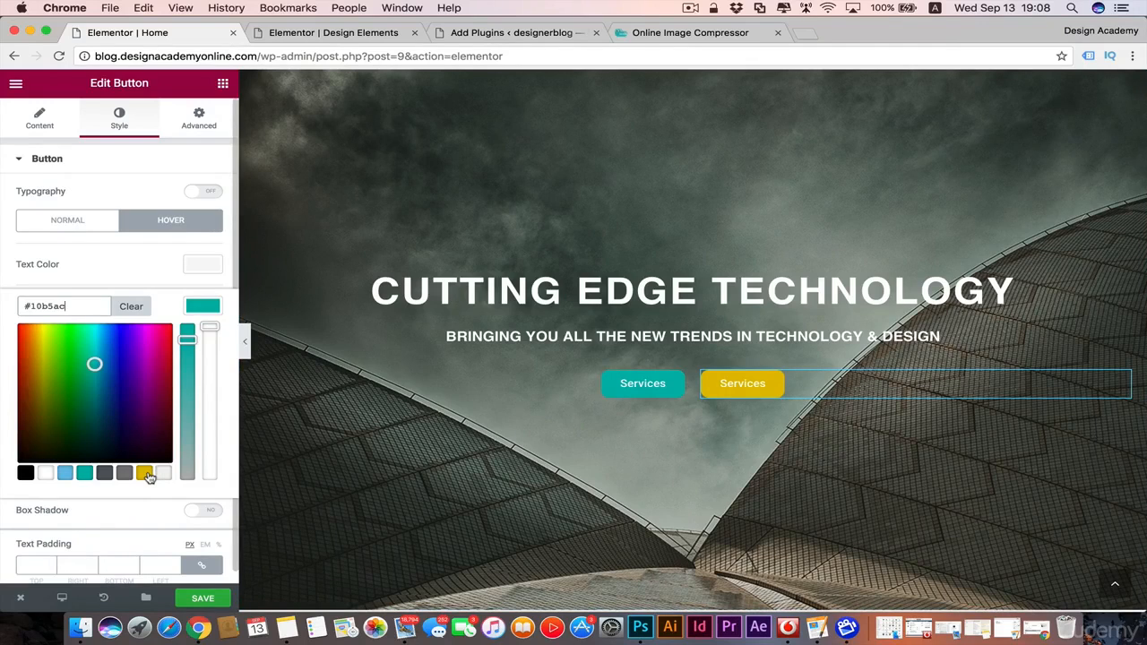
pyautogui.click(145, 475)
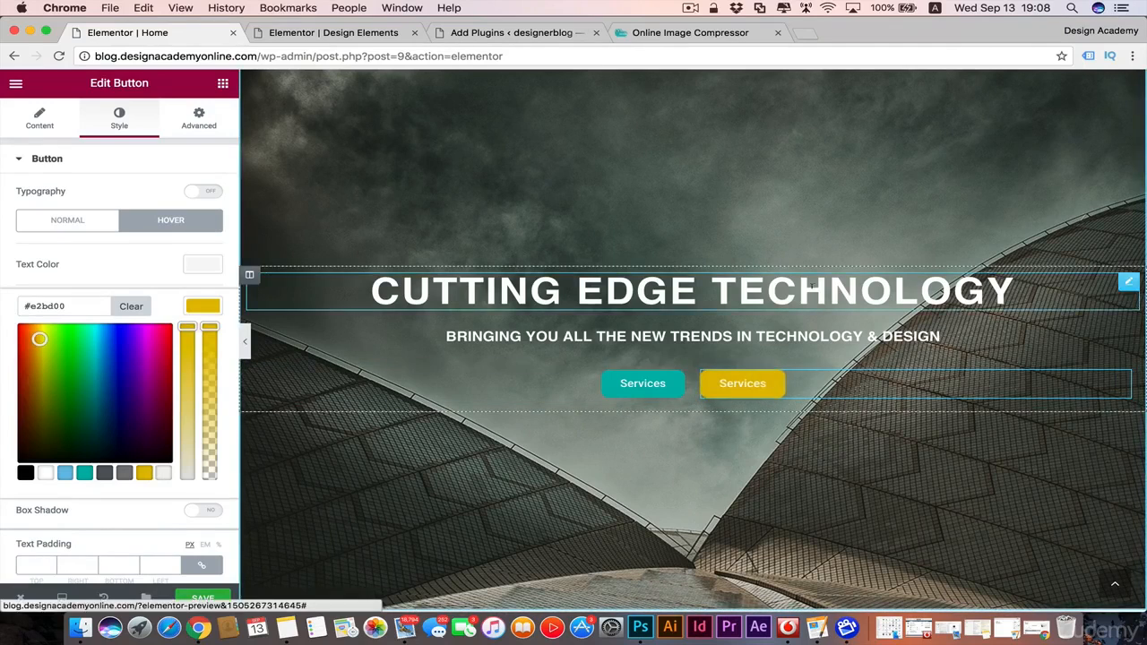
pyautogui.click(204, 305)
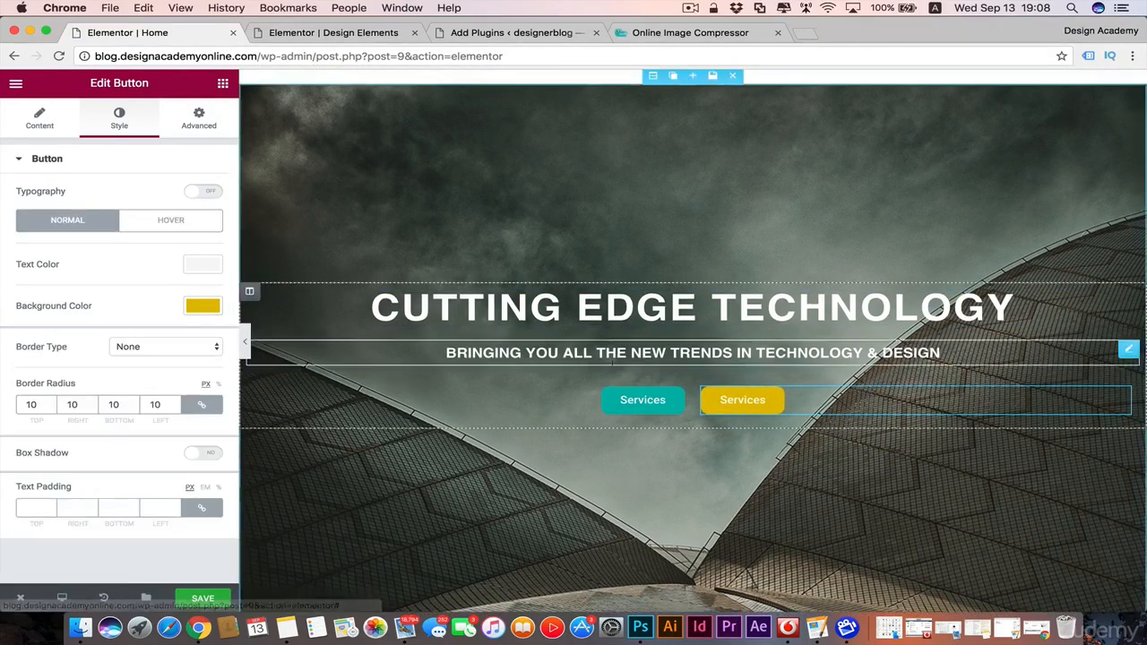
# Step: Change the yellow button's text to "New Trends"
pyautogui.click(40, 119)
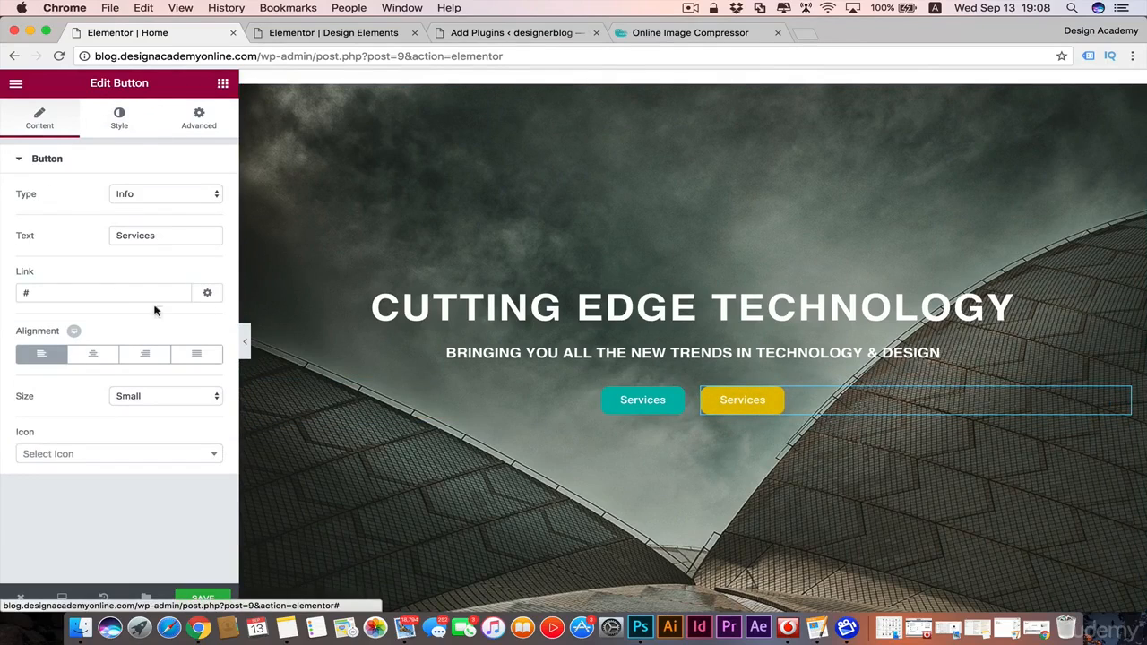
pyautogui.moveTo(159, 236); pyautogui.dragTo(89, 237)
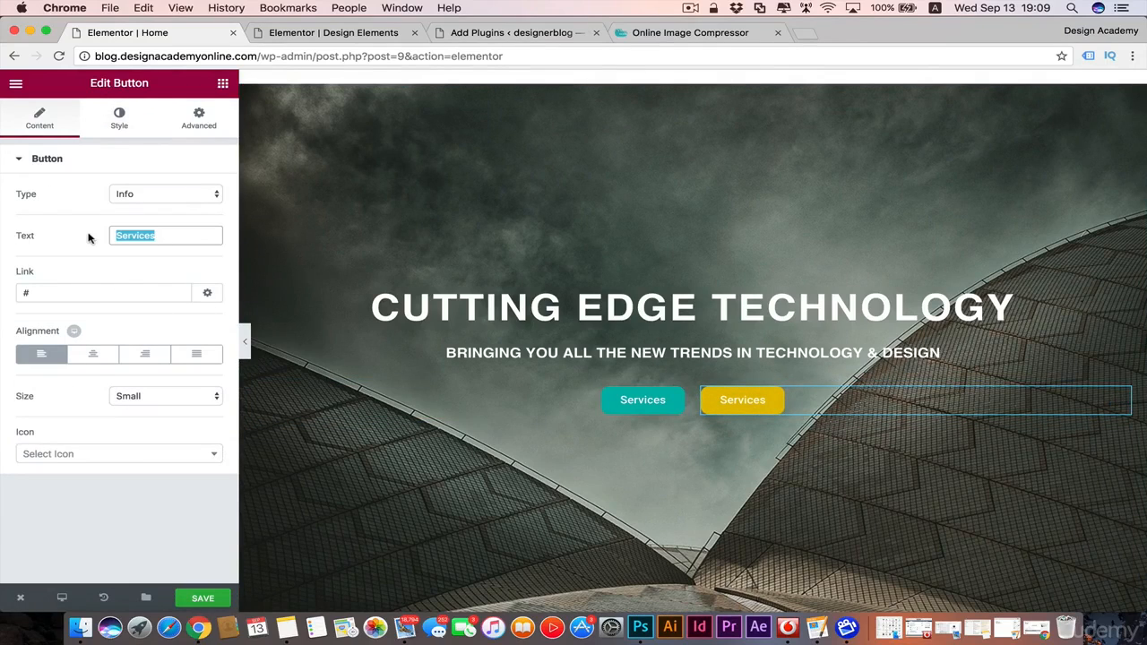
pyautogui.write('New Trends')
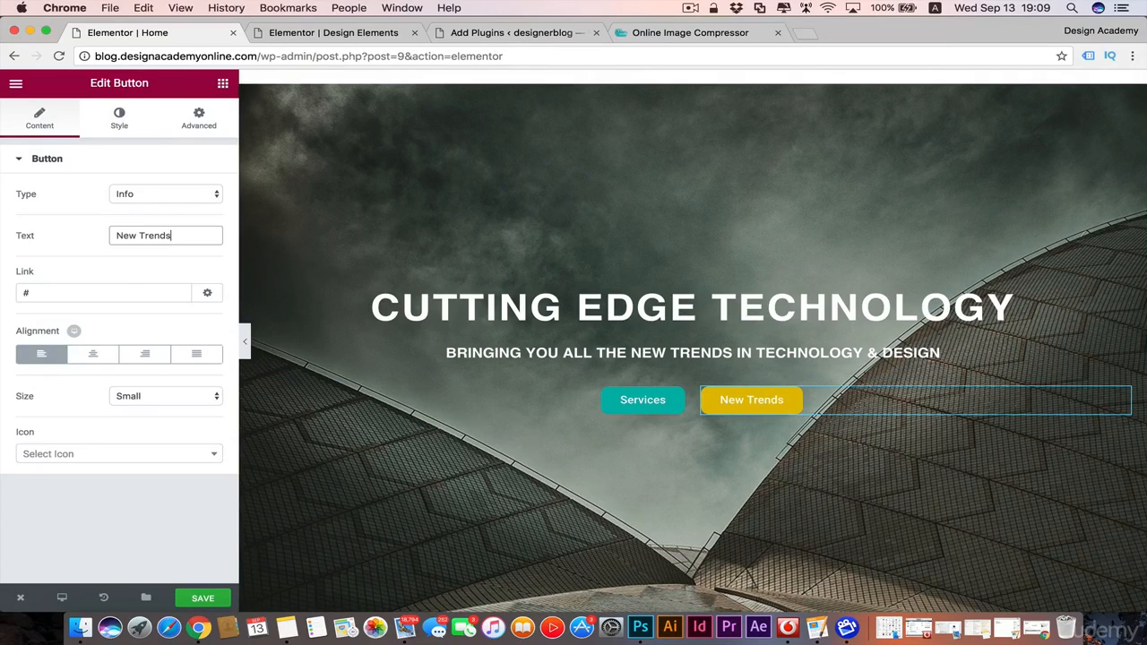
pyautogui.scroll(-1, 670, 395)
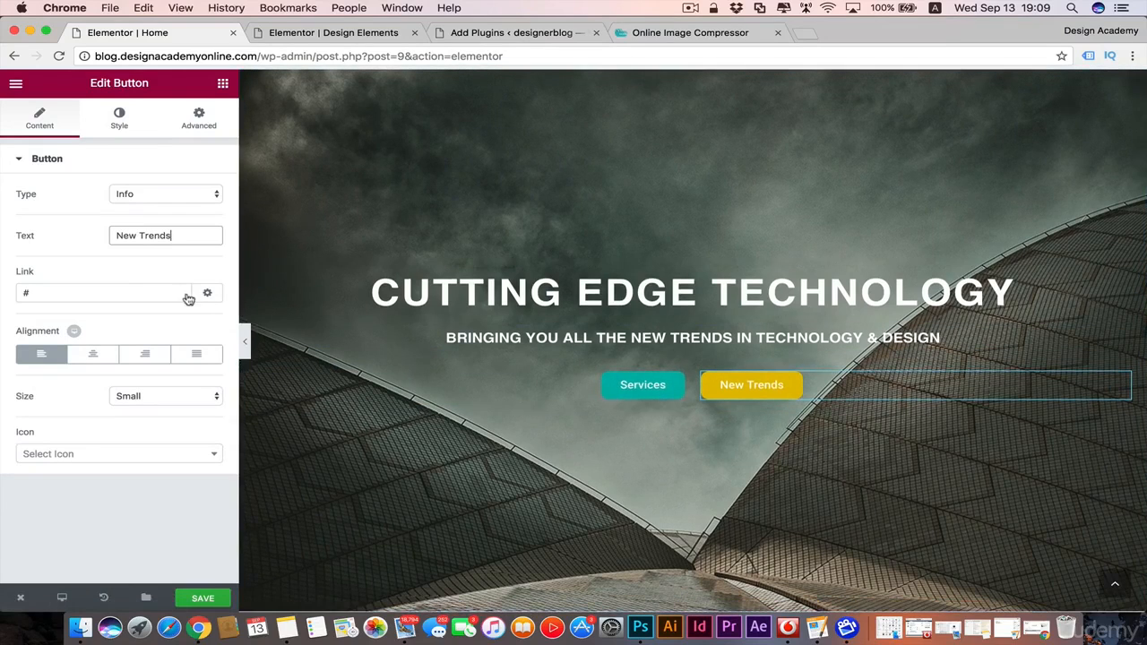
pyautogui.click(87, 295)
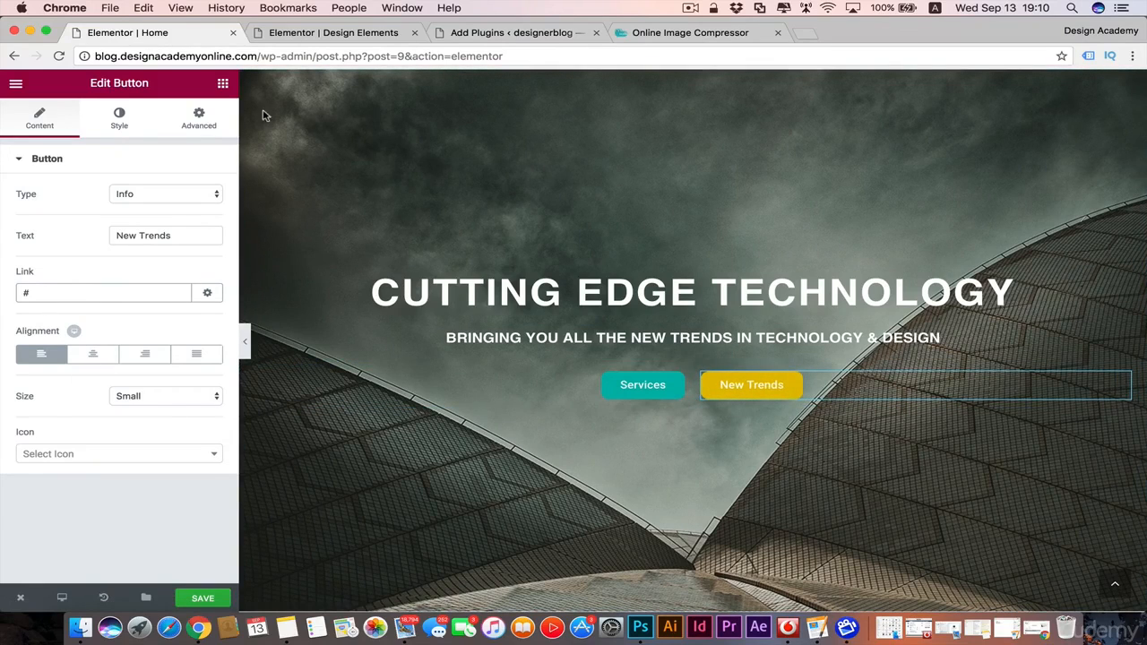
# Step: Preview the hero section at full width without the editing panel, and restore the panel
pyautogui.click(245, 341)
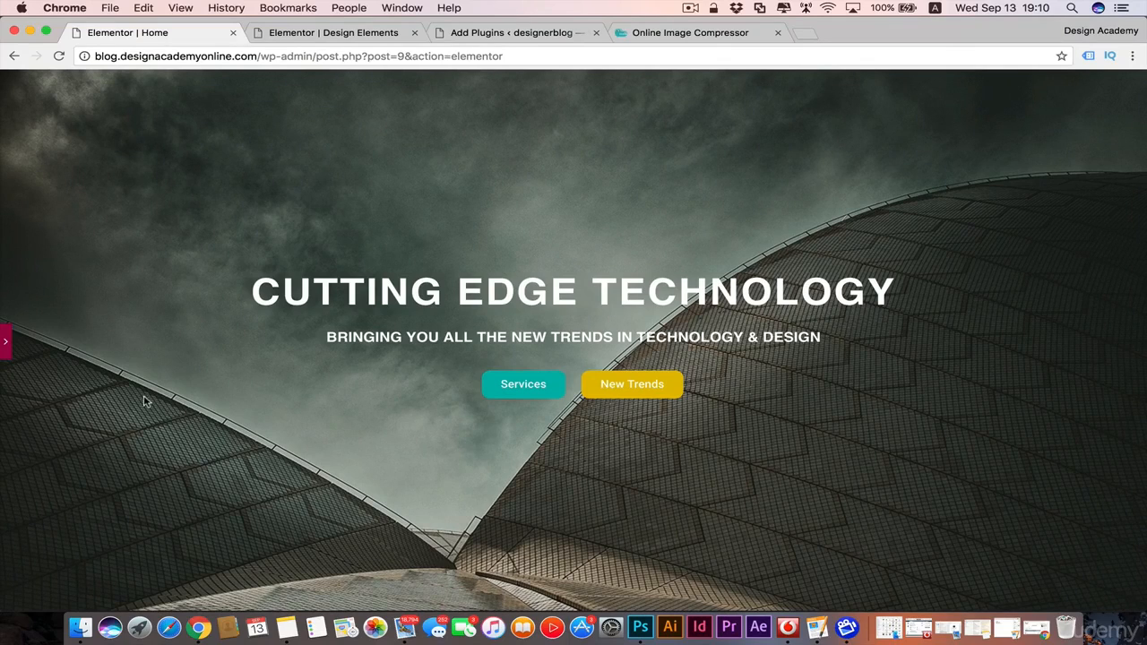
pyautogui.click(9, 342)
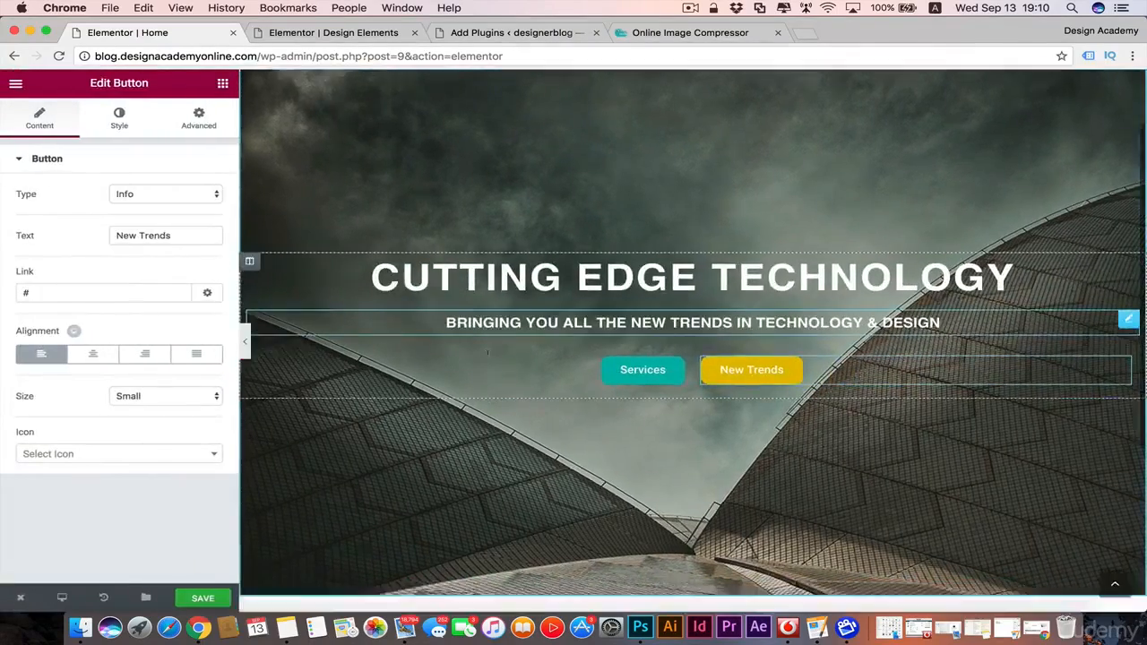